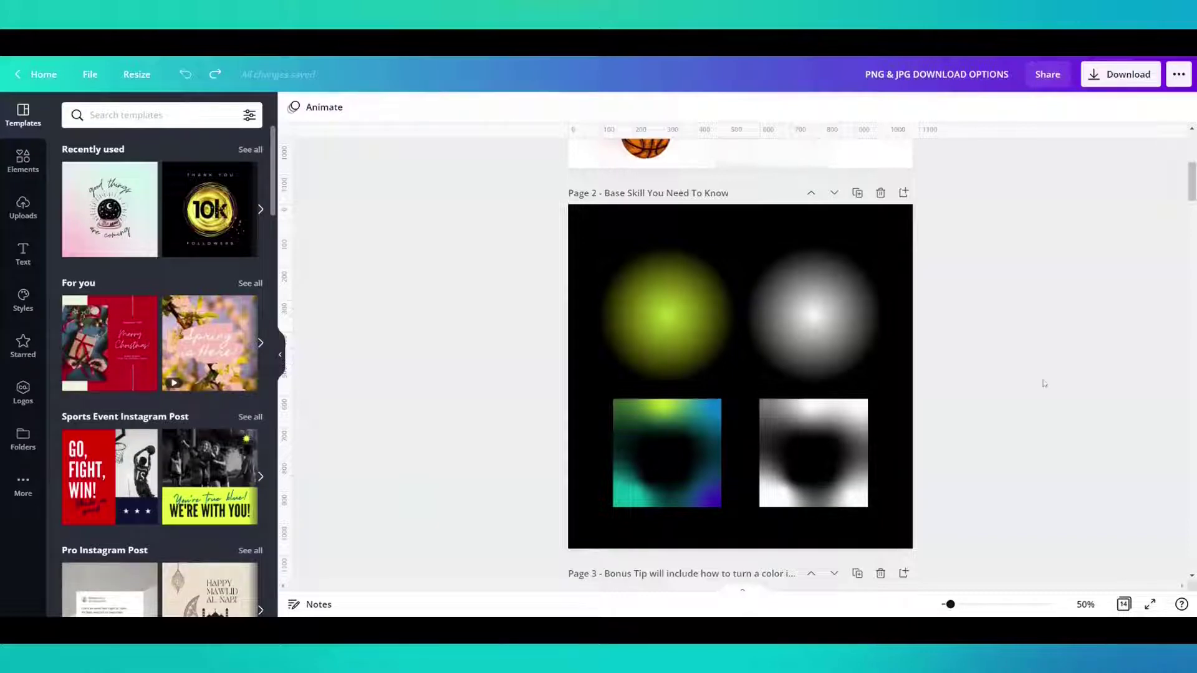
Step: Recolor page 2's lime-green glow circle white from Document Colors to match the other glow
{"action": "left_click", "coordinate": [705, 319]}
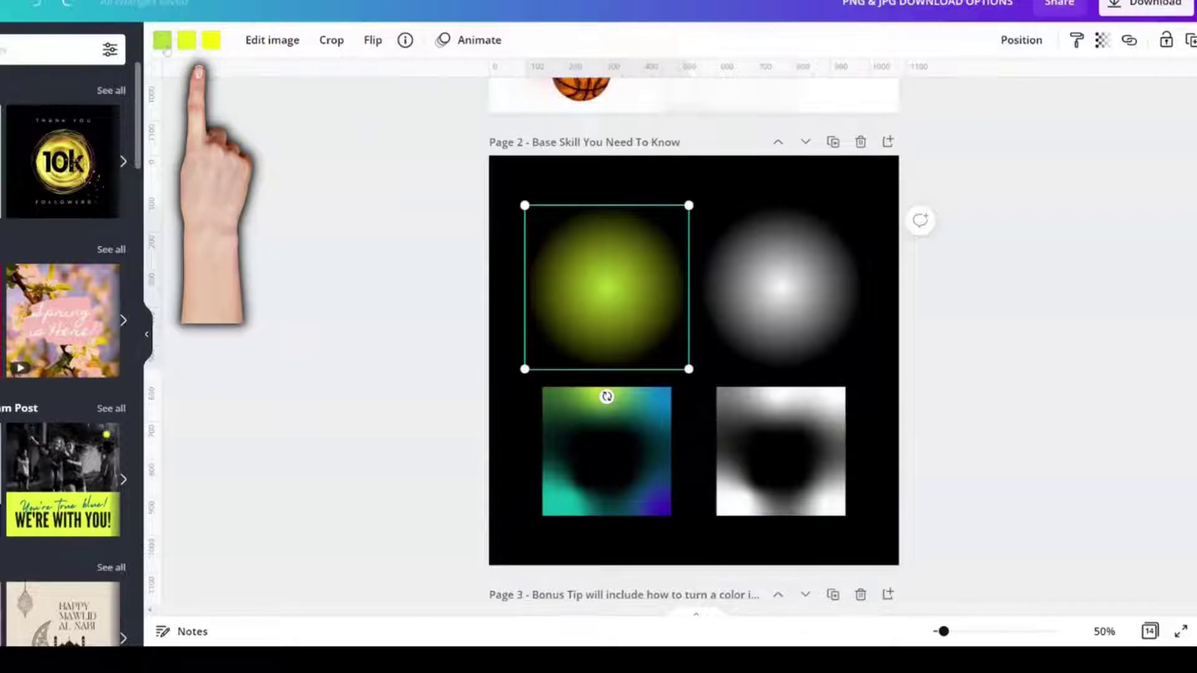
{"action": "left_click", "coordinate": [214, 44]}
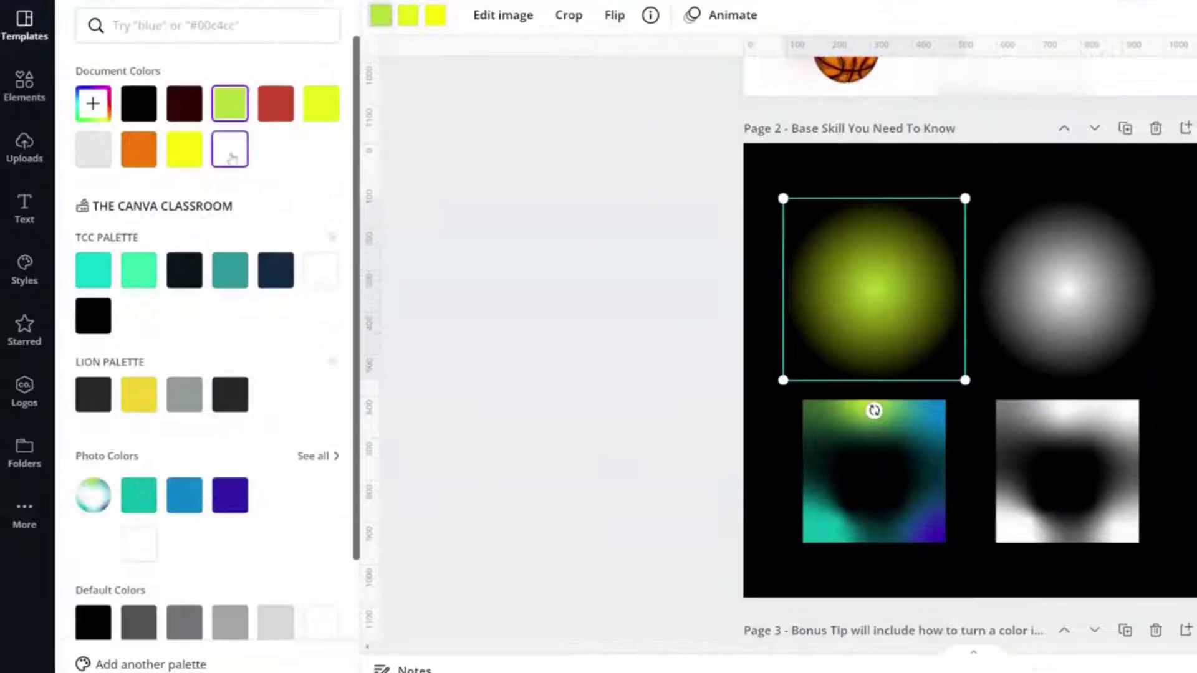
{"action": "left_click", "coordinate": [230, 154]}
{"action": "left_click", "coordinate": [231, 155]}
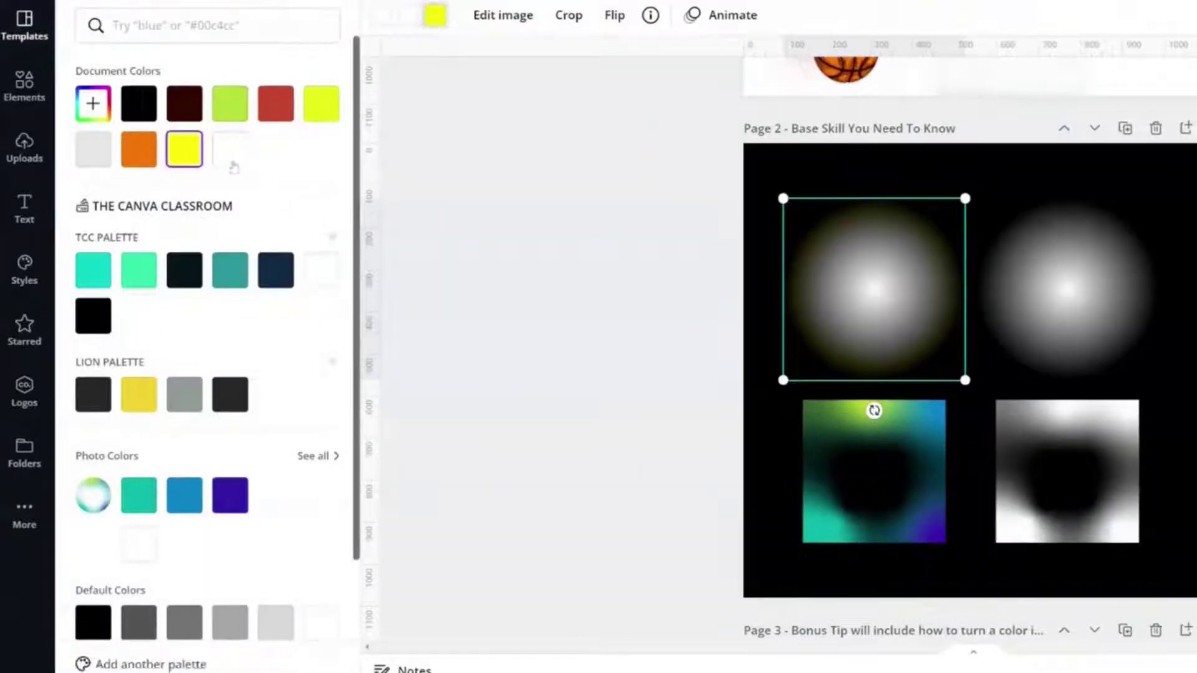
{"action": "left_click", "coordinate": [567, 310]}
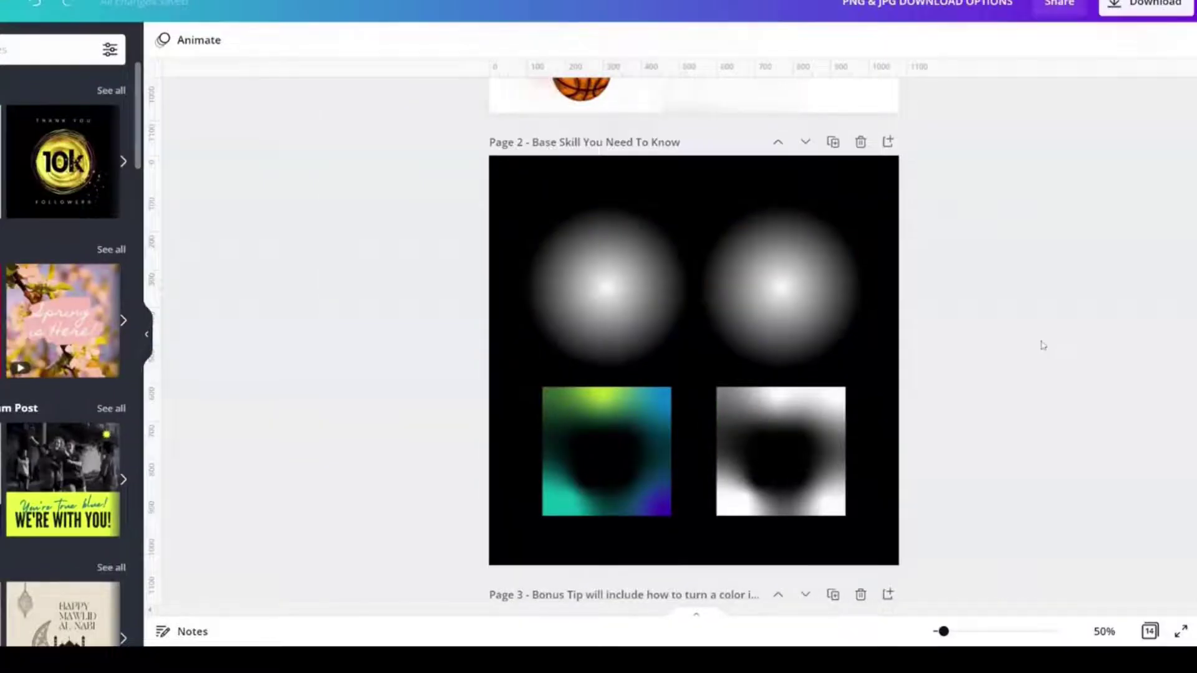
{"action": "left_click", "coordinate": [609, 470]}
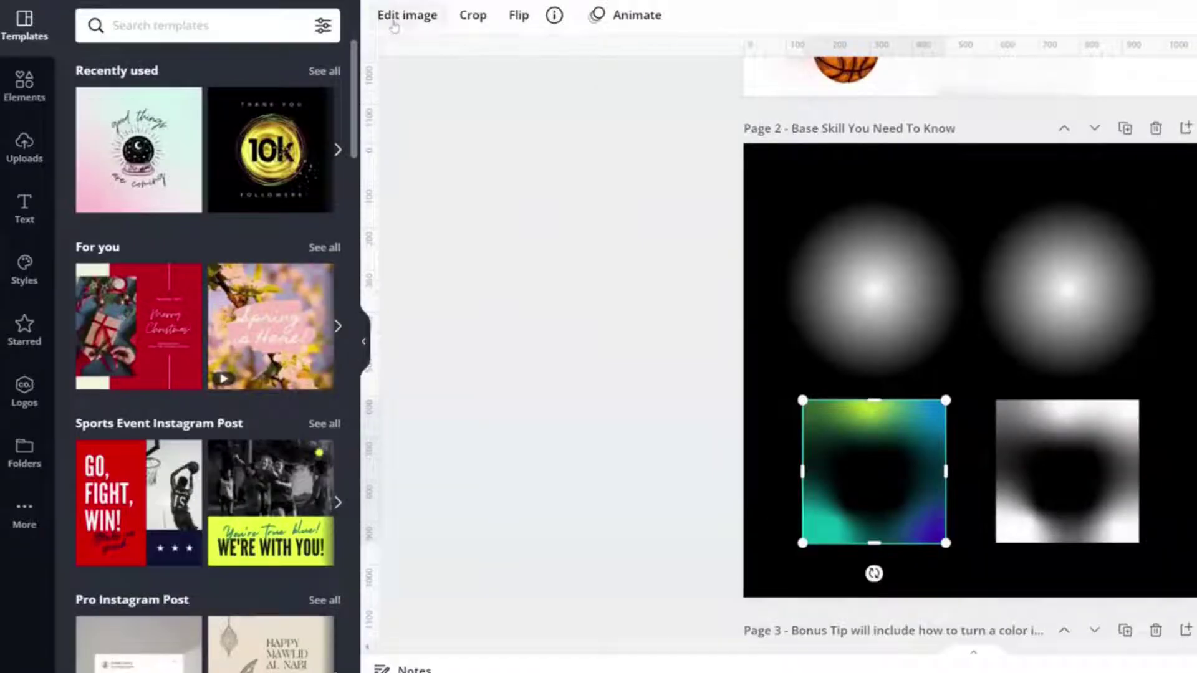
Step: Apply the Cherry duotone to the teal gradient square via a 'duo' effects search
{"action": "left_click", "coordinate": [394, 23]}
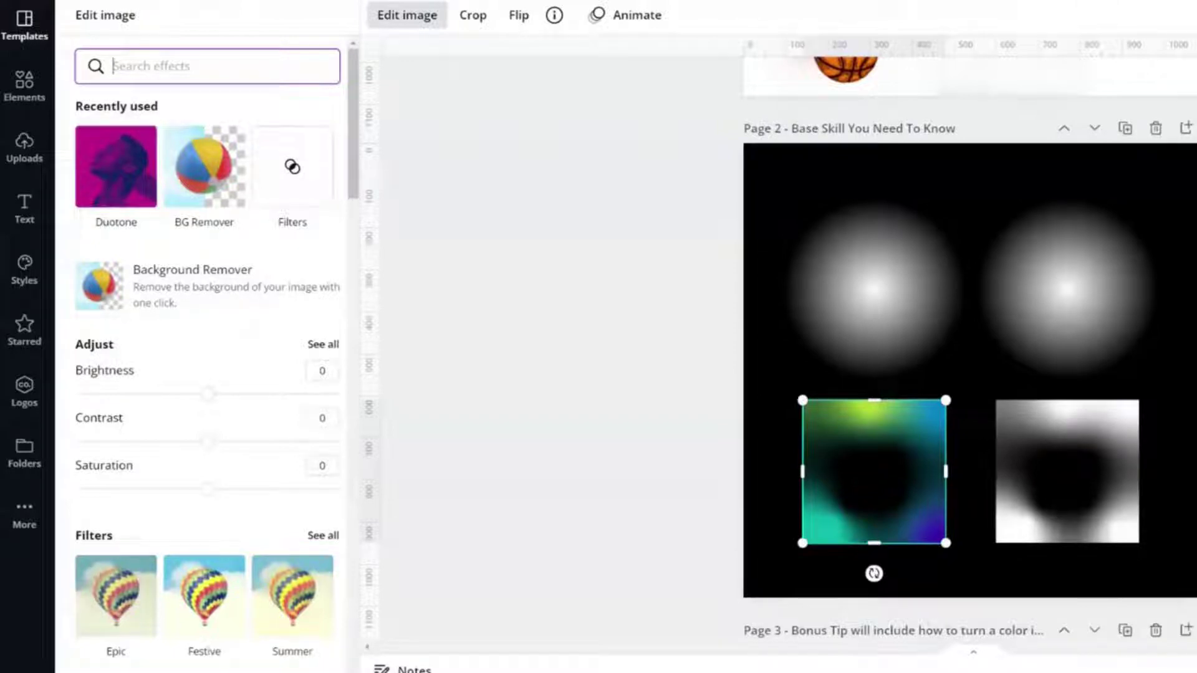
{"action": "type", "text": "duo"}
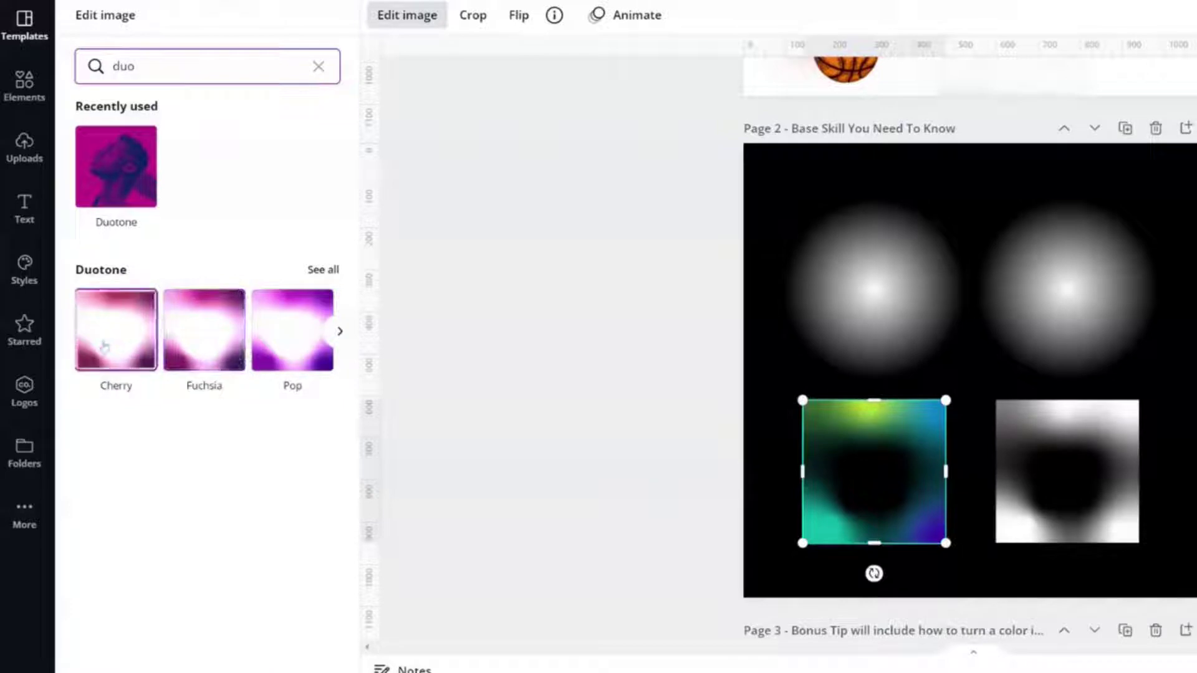
{"action": "left_click", "coordinate": [104, 346]}
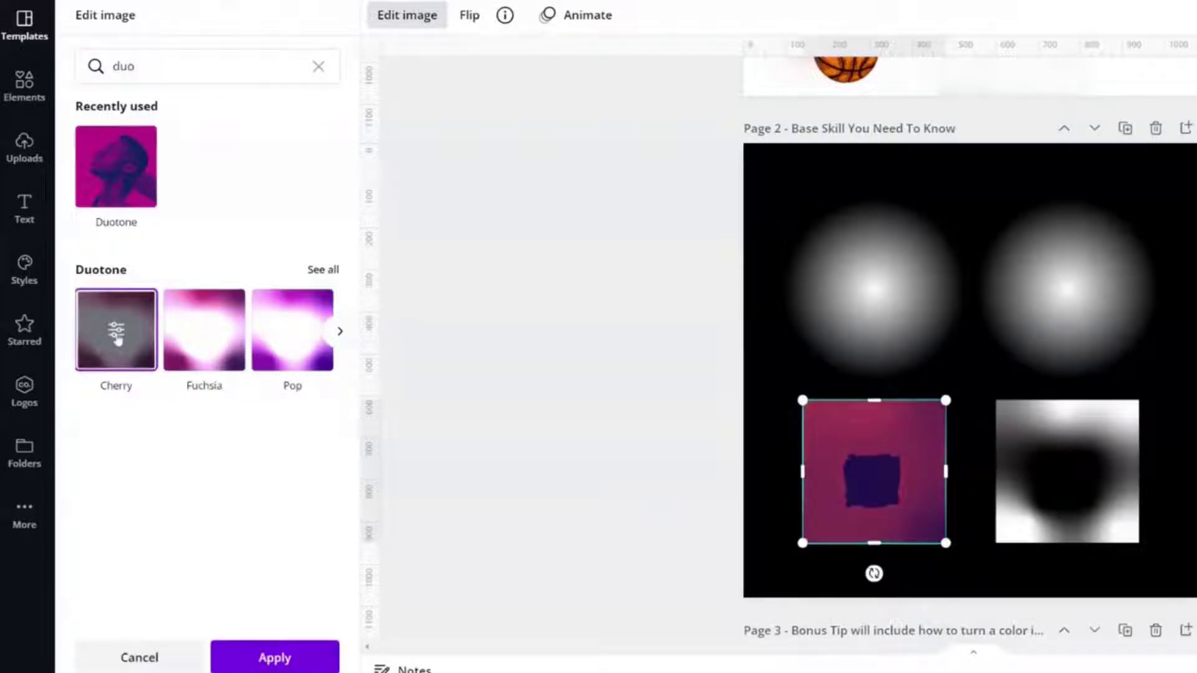
{"action": "left_click", "coordinate": [117, 334]}
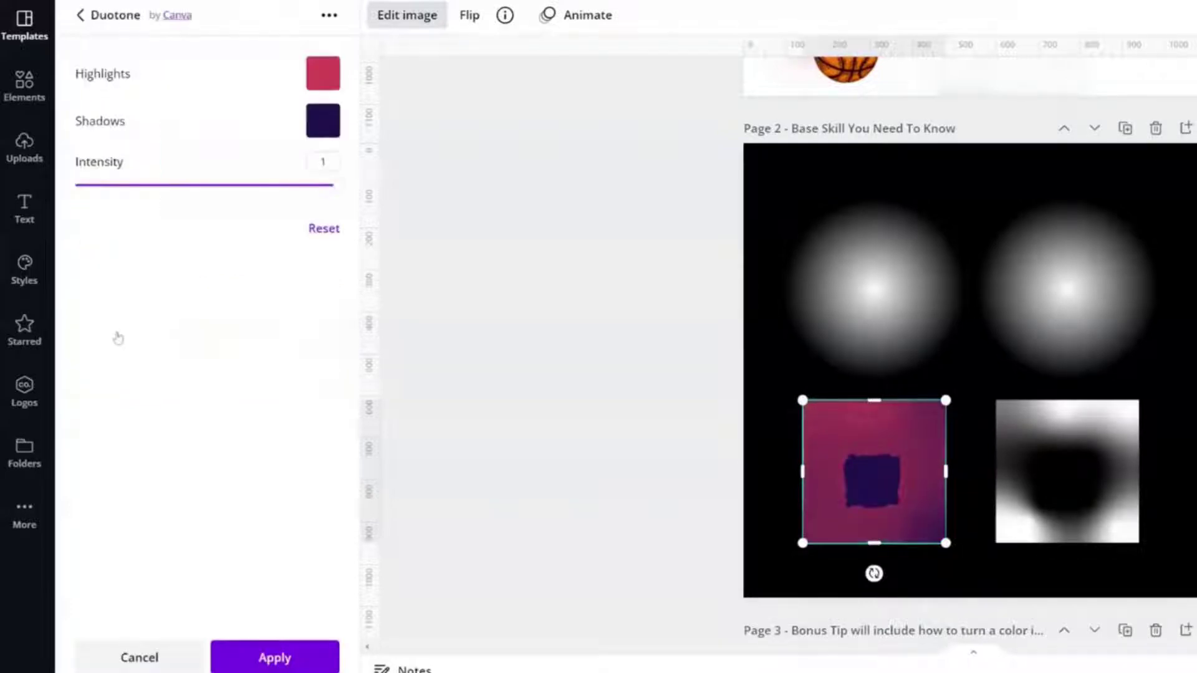
Step: Set the duotone's highlights and shadows both to white and apply it
{"action": "left_click", "coordinate": [311, 80]}
{"action": "left_click", "coordinate": [451, 187]}
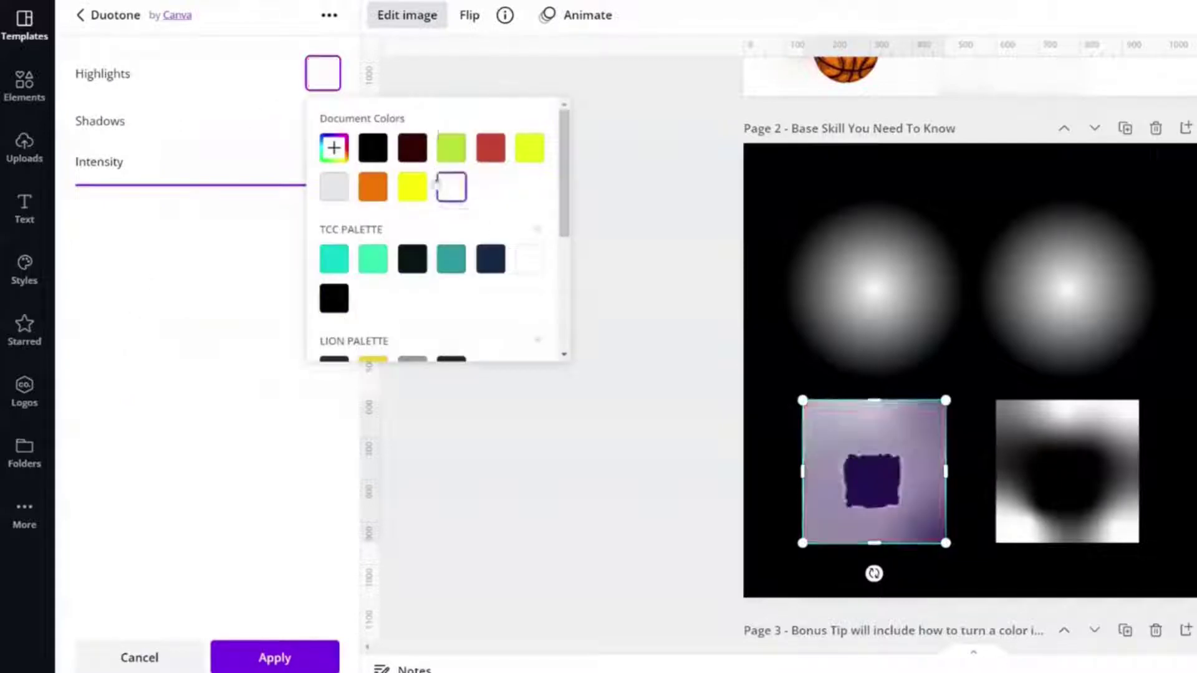
{"action": "left_click", "coordinate": [175, 63]}
{"action": "left_click", "coordinate": [322, 120]}
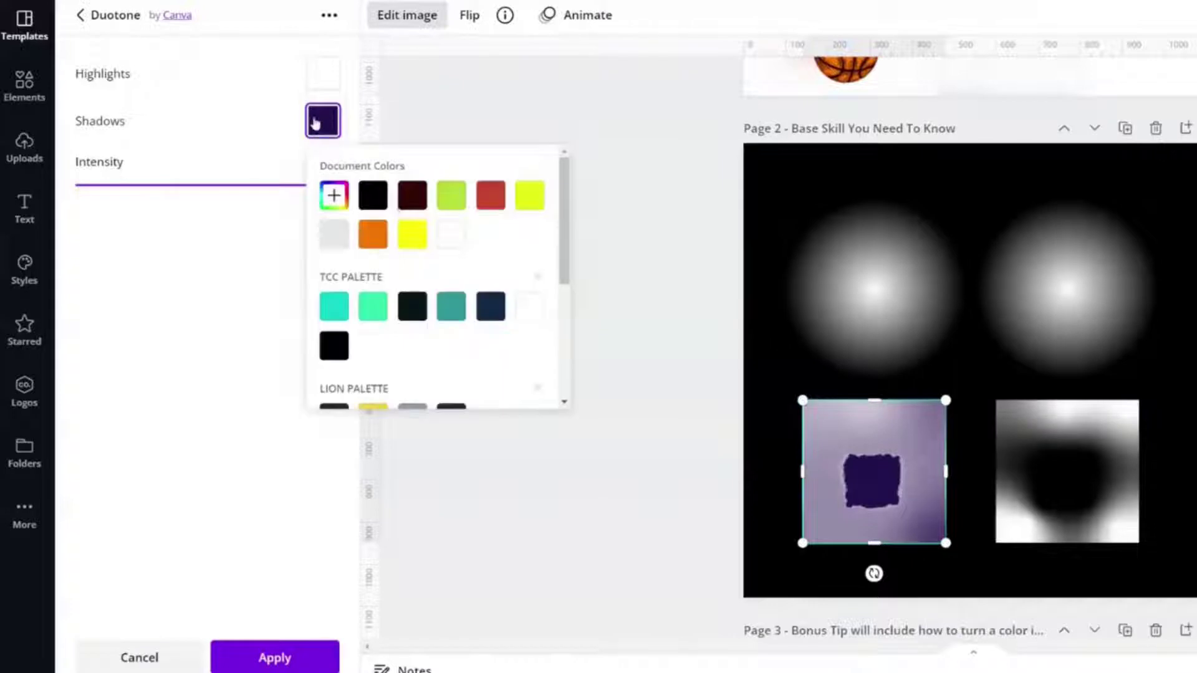
{"action": "left_click", "coordinate": [463, 238]}
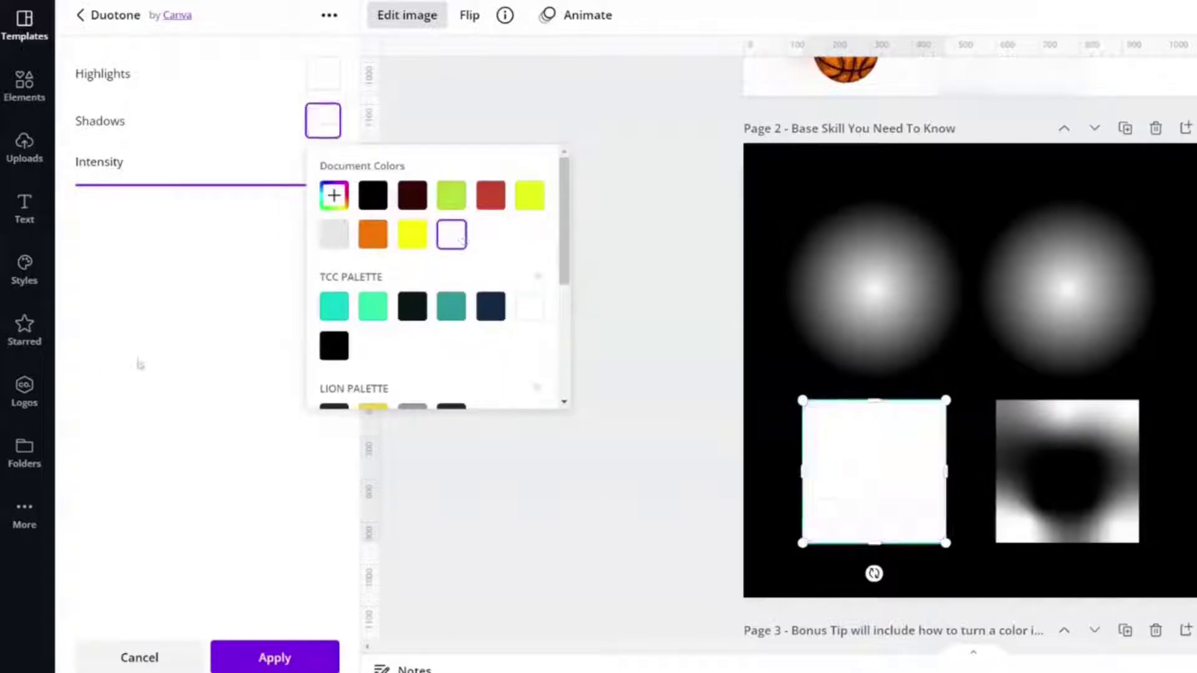
{"action": "left_click", "coordinate": [141, 365]}
{"action": "left_click", "coordinate": [282, 660]}
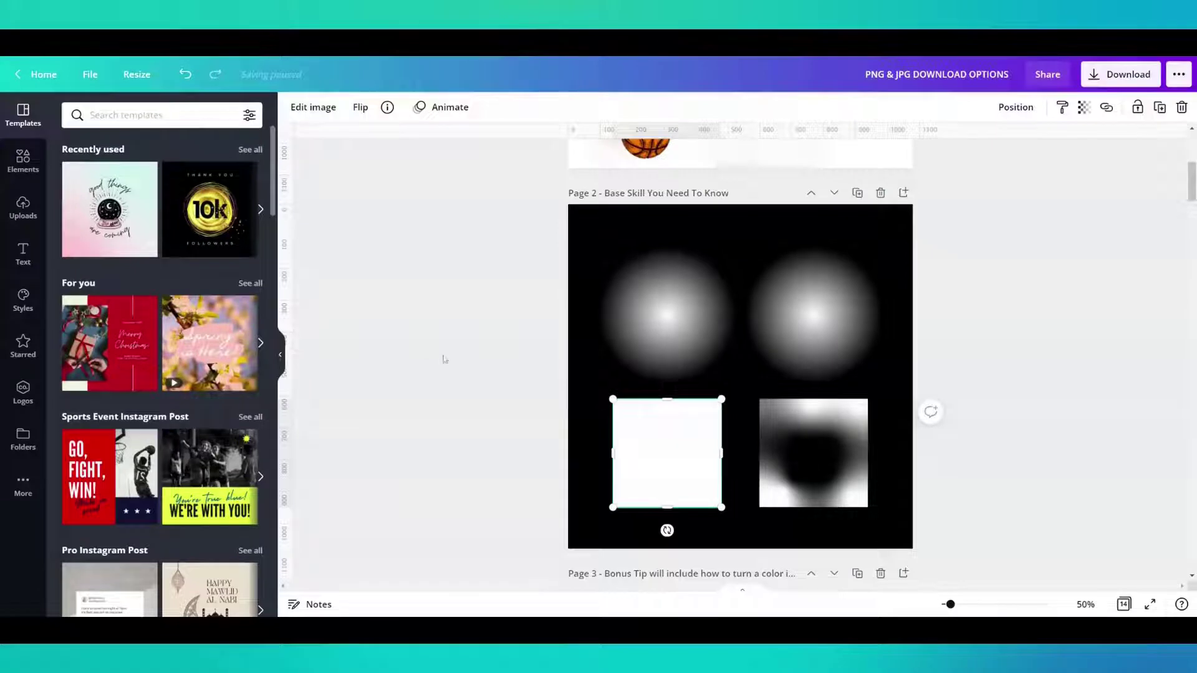
Step: Deselect the now-white square and move on to blank page 7
{"action": "left_click", "coordinate": [584, 406]}
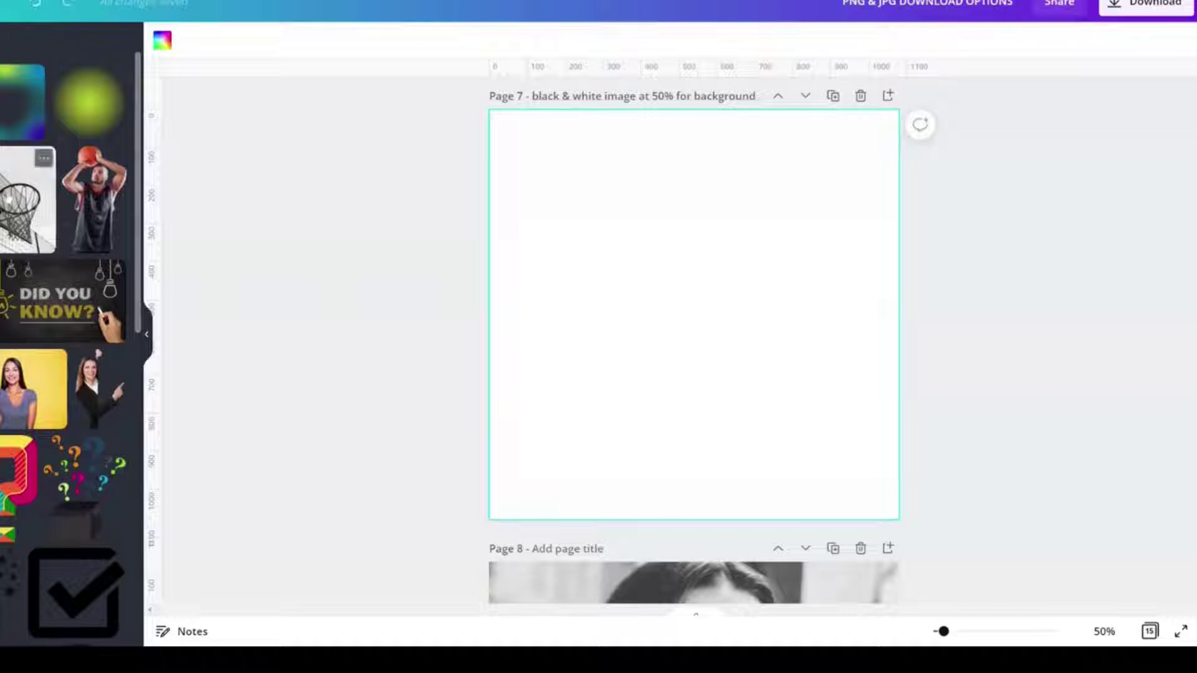
Step: Add the grayscale basketball-hoop photo and set it as page 7's background
{"action": "left_click", "coordinate": [8, 200]}
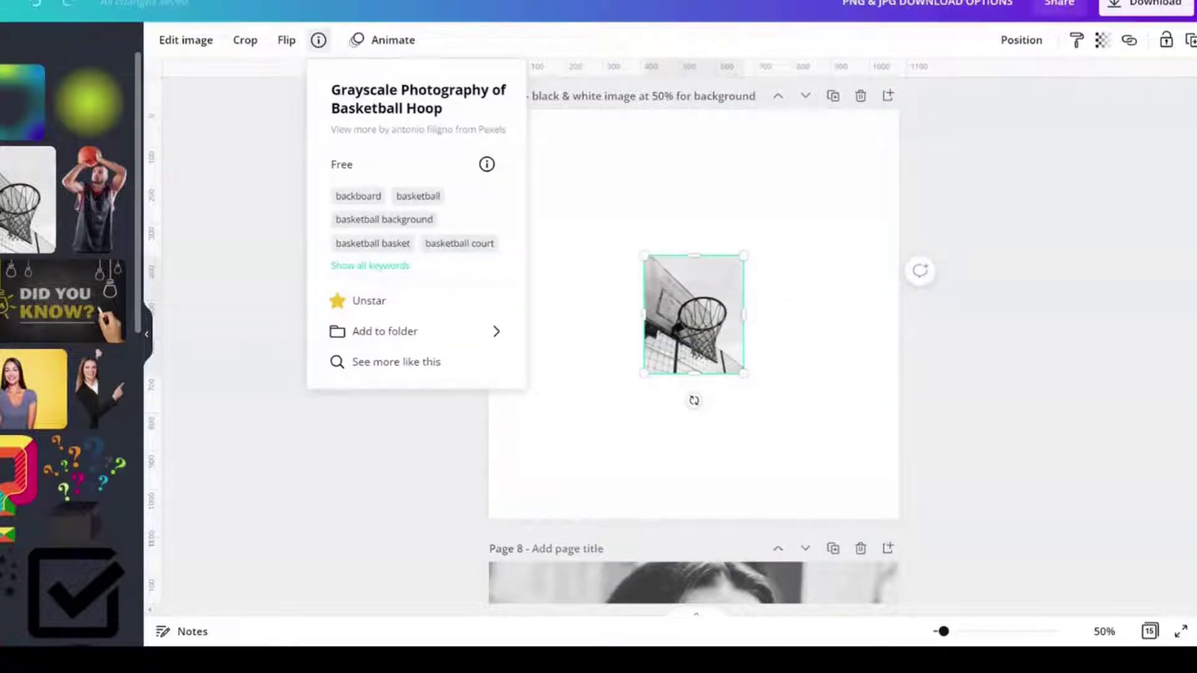
{"action": "right_click", "coordinate": [680, 319]}
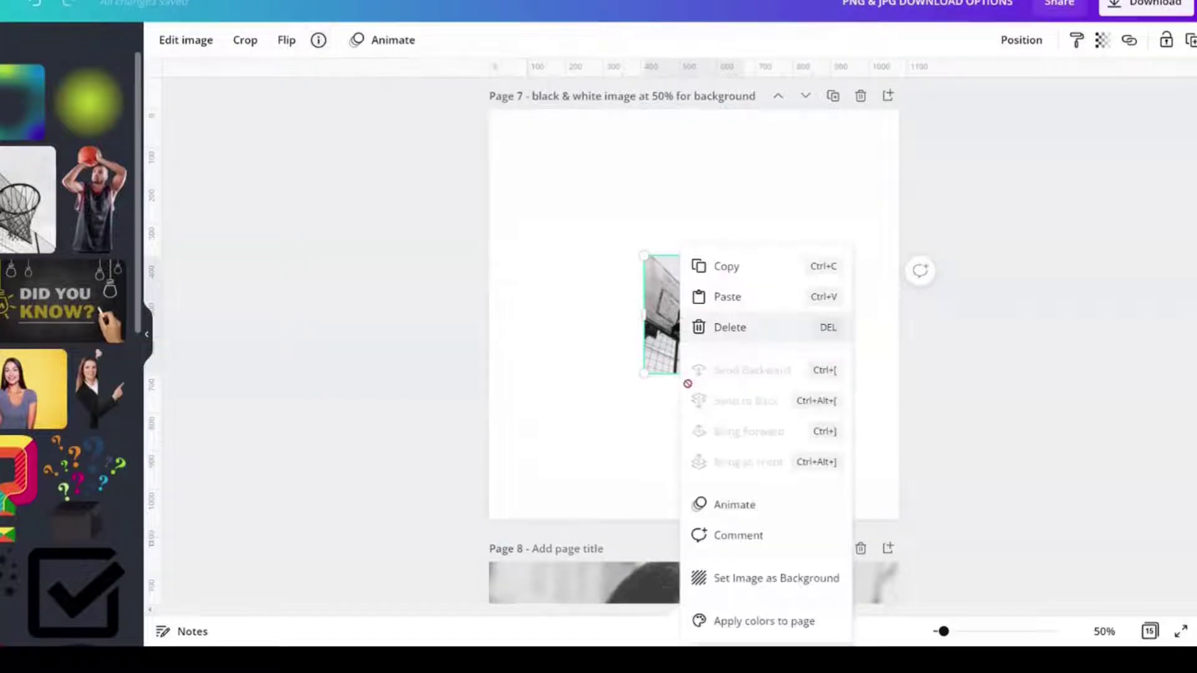
{"action": "left_click", "coordinate": [745, 579]}
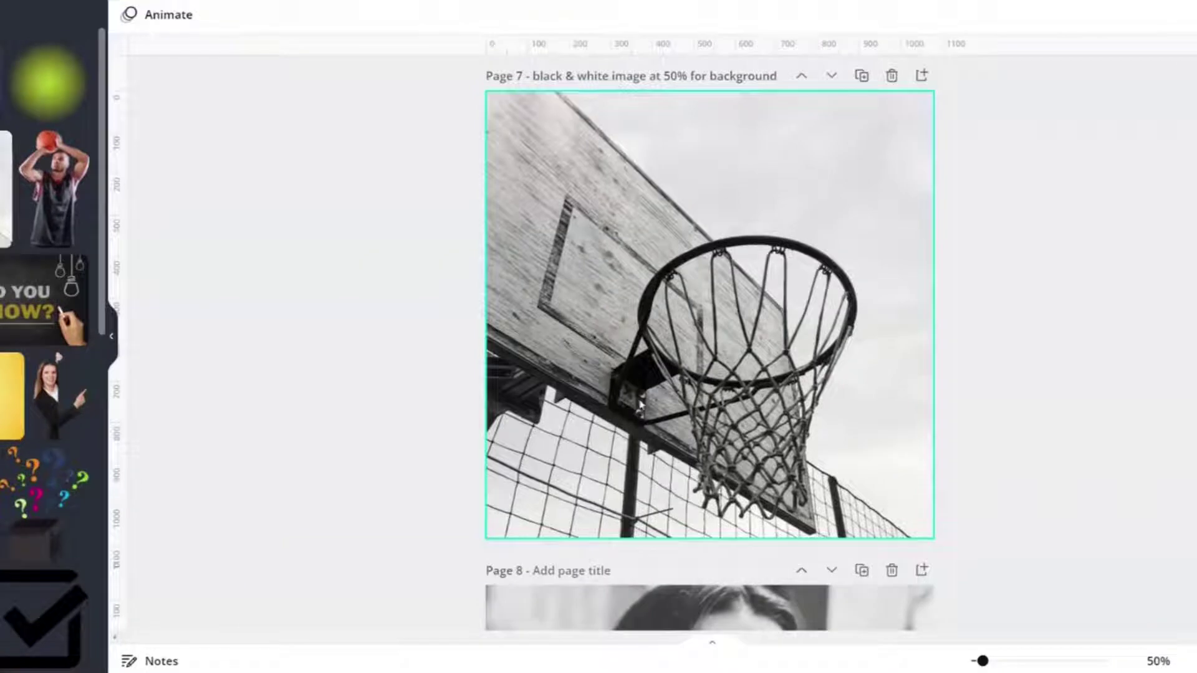
Step: Crop the background photo, enlarging it so the hoop and net fill the page
{"action": "left_click", "coordinate": [642, 346]}
{"action": "double_click", "coordinate": [640, 343]}
{"action": "scroll", "coordinate": [472, 288], "scroll_direction": "up", "scroll_amount": 3}
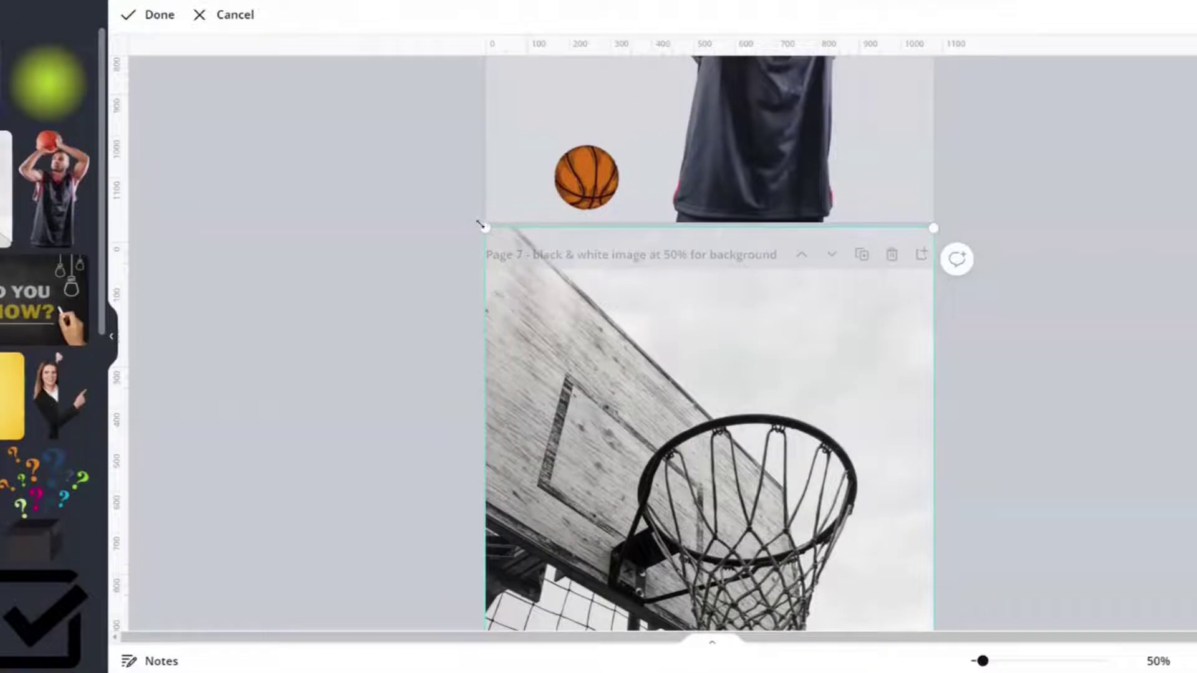
{"action": "left_click_drag", "start_coordinate": [485, 228], "coordinate": [350, 115]}
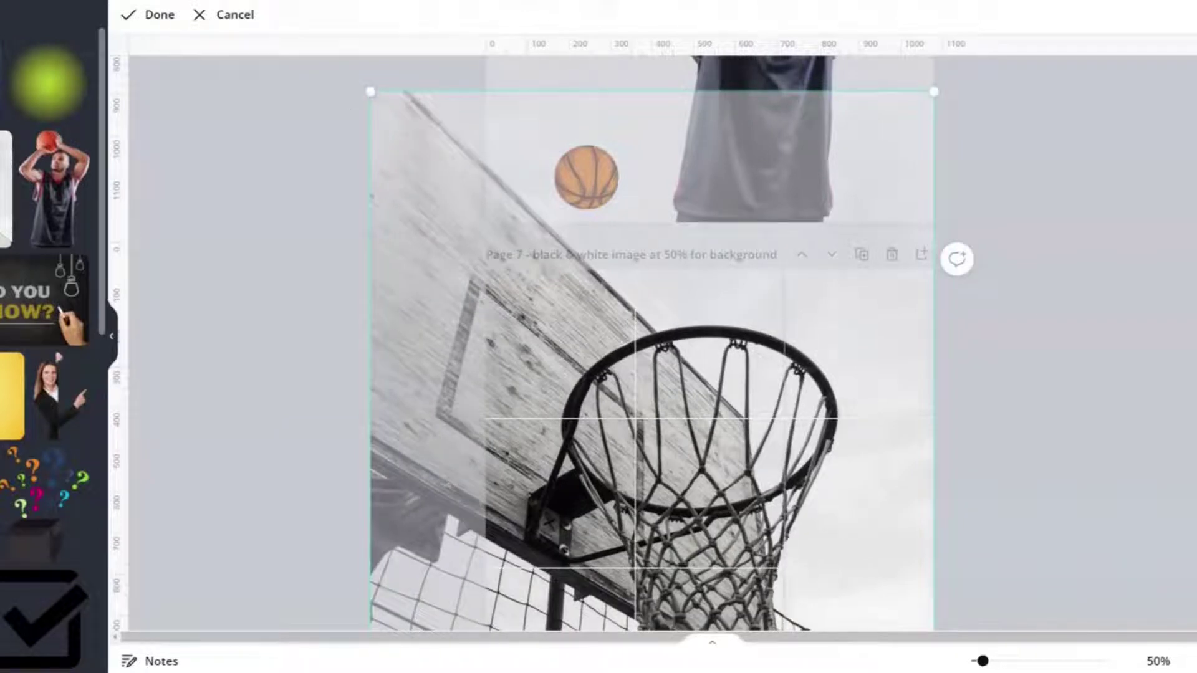
{"action": "left_click", "coordinate": [1046, 314]}
{"action": "scroll", "coordinate": [1062, 320], "scroll_direction": "down", "scroll_amount": 1}
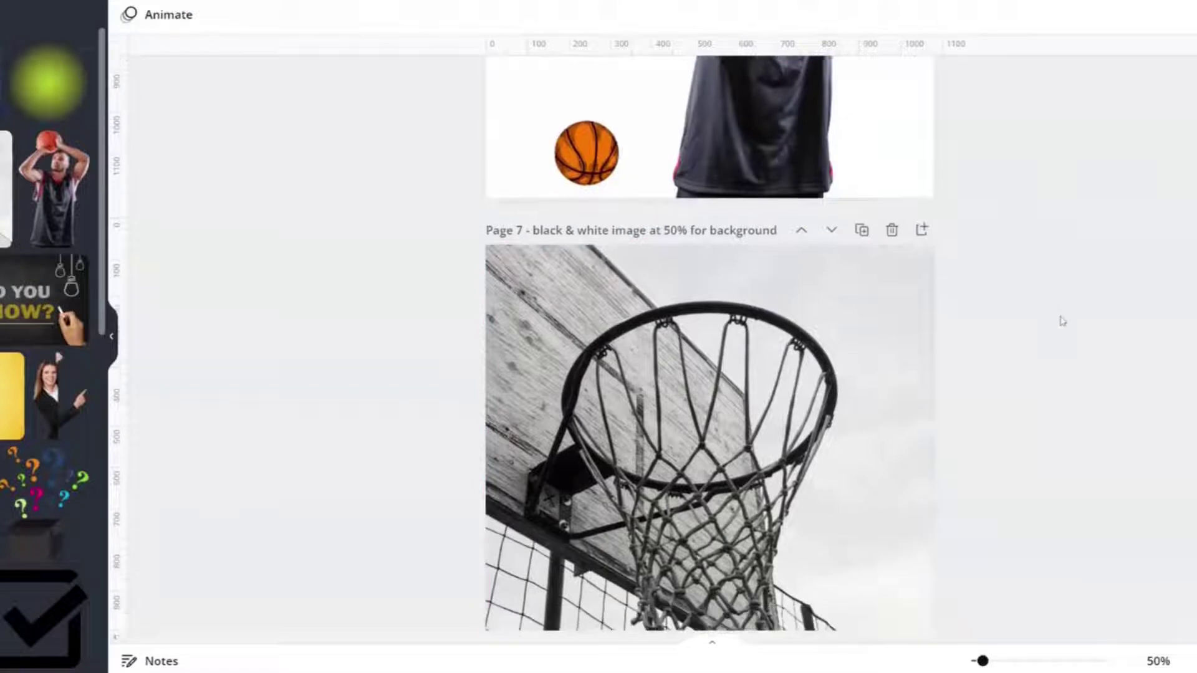
Step: Set the page 7 hoop background's transparency to 50
{"action": "left_click", "coordinate": [702, 440]}
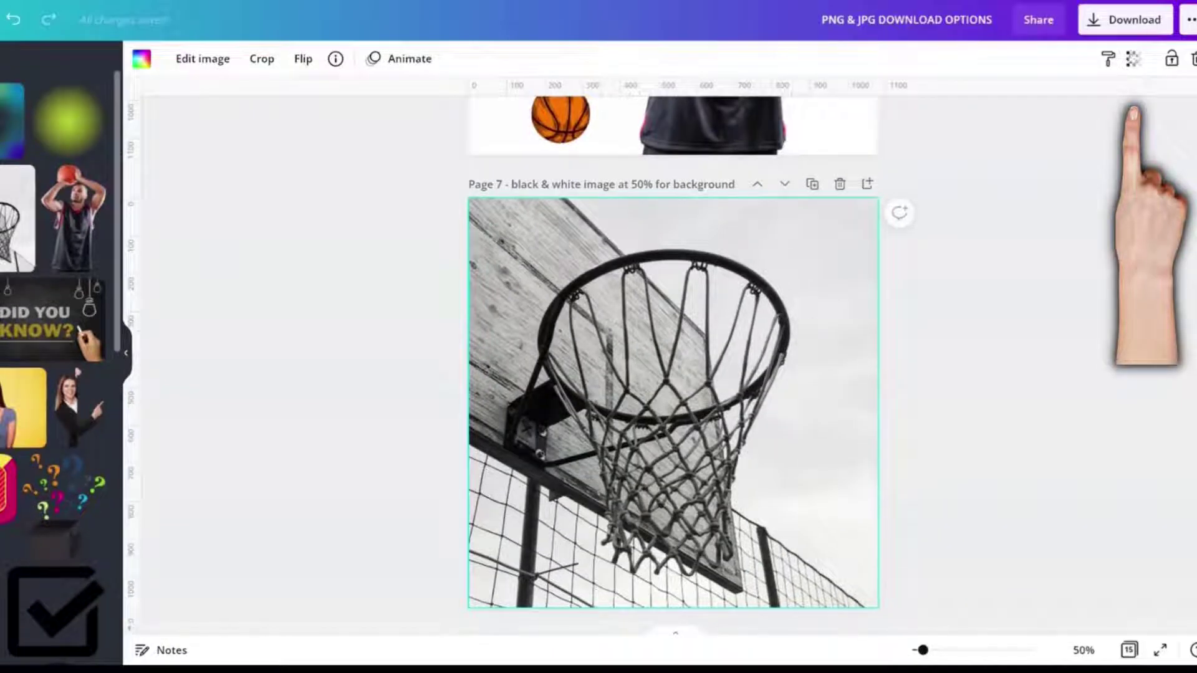
{"action": "left_click", "coordinate": [1132, 60]}
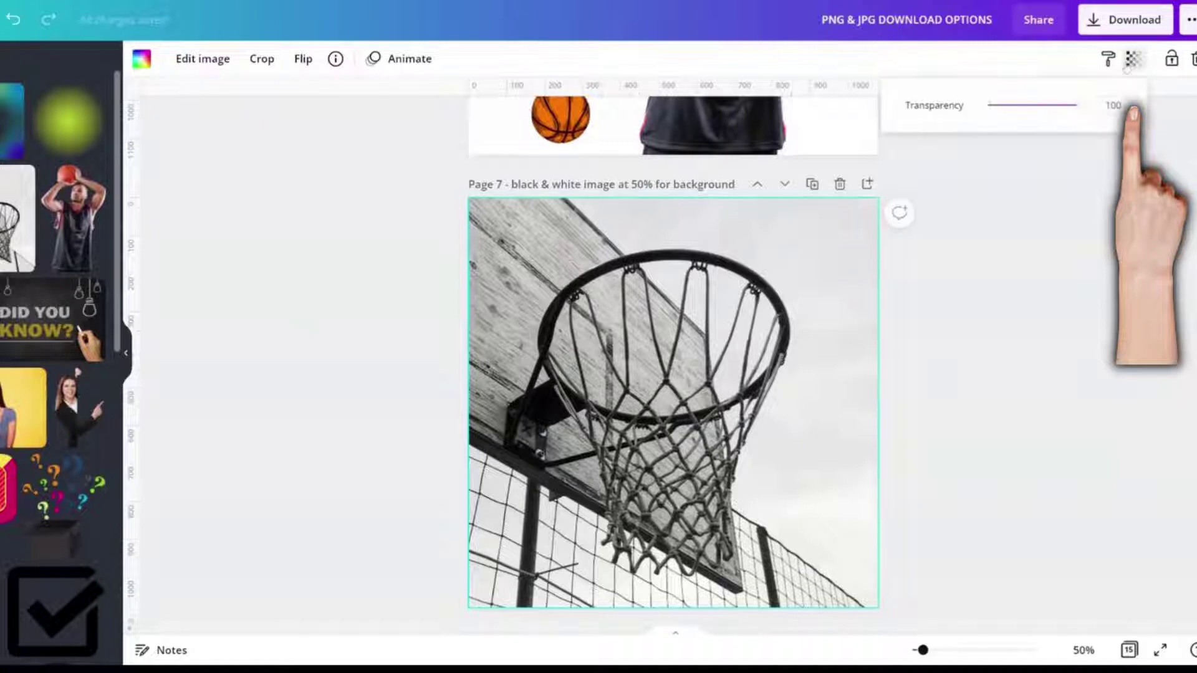
{"action": "left_click_drag", "start_coordinate": [1085, 109], "coordinate": [1037, 117]}
{"action": "left_click", "coordinate": [1004, 251]}
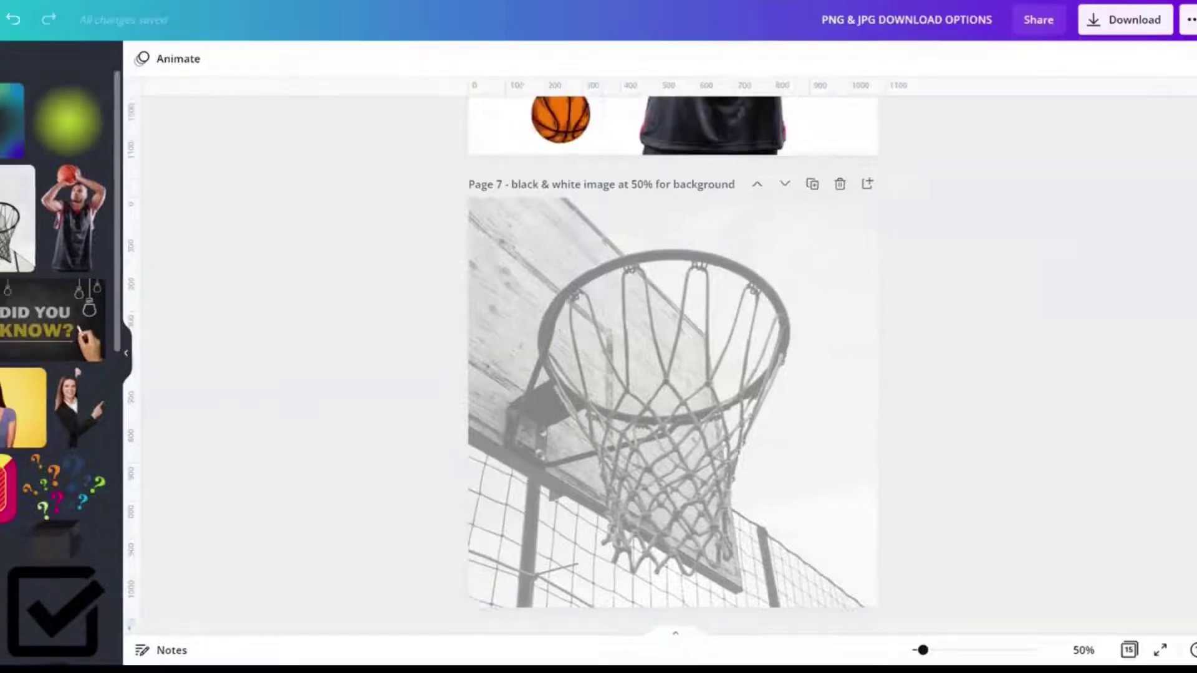
Step: Delete the untitled page 8 and place a 'grid' layout over page 7's photo
{"action": "scroll", "coordinate": [962, 366], "scroll_direction": "down", "scroll_amount": 2}
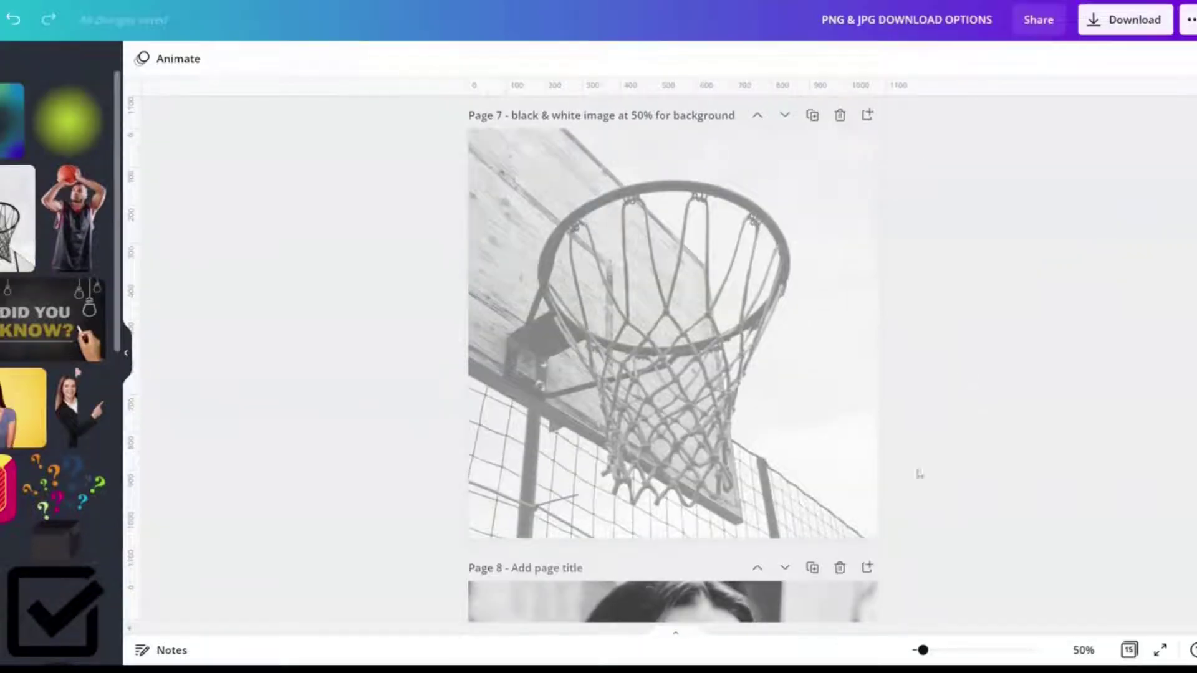
{"action": "left_click", "coordinate": [839, 567]}
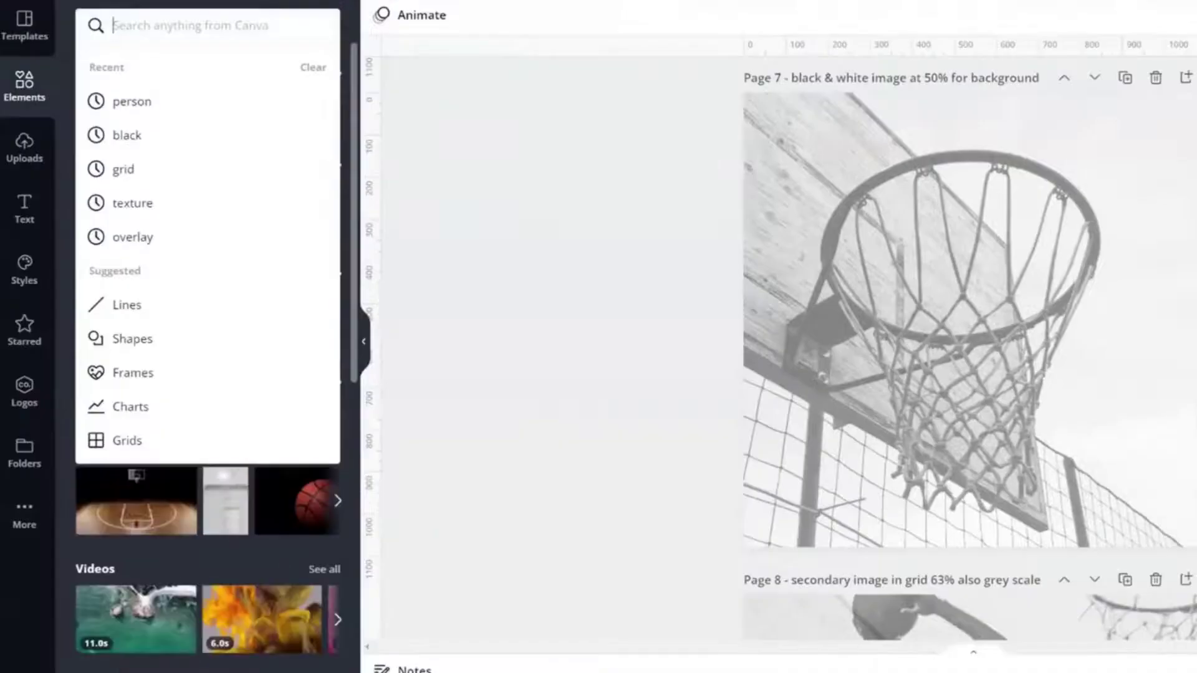
{"action": "type", "text": "grid"}
{"action": "key", "text": "Return"}
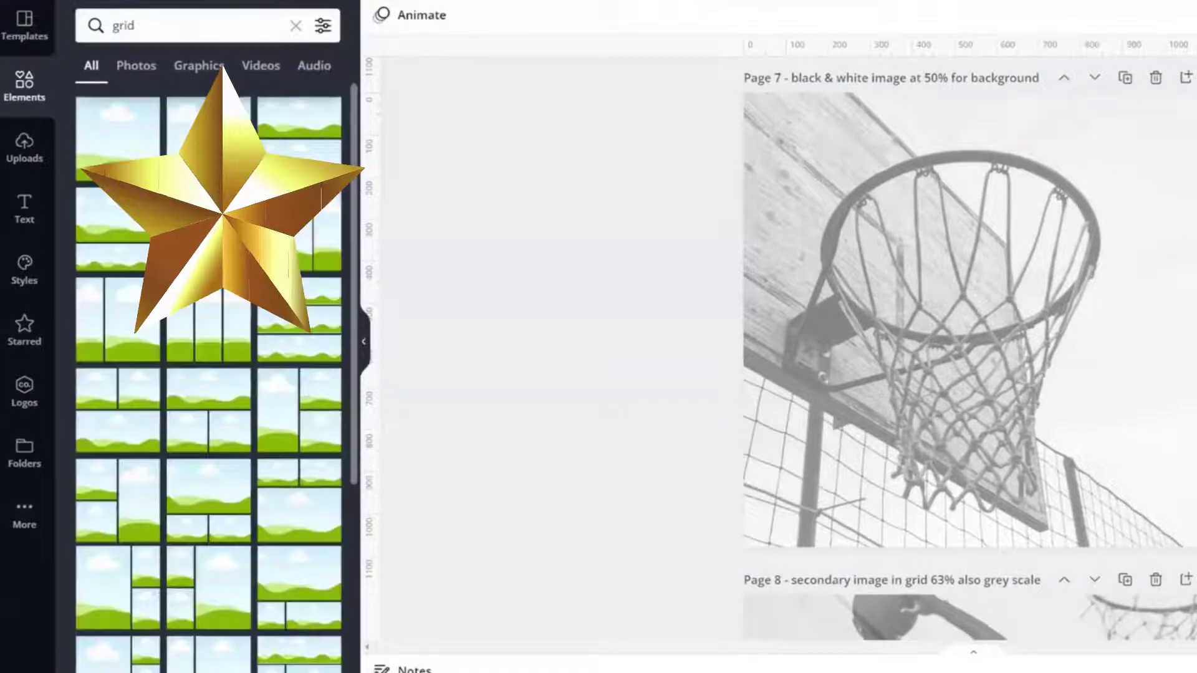
{"action": "left_click_drag", "start_coordinate": [104, 148], "coordinate": [814, 374]}
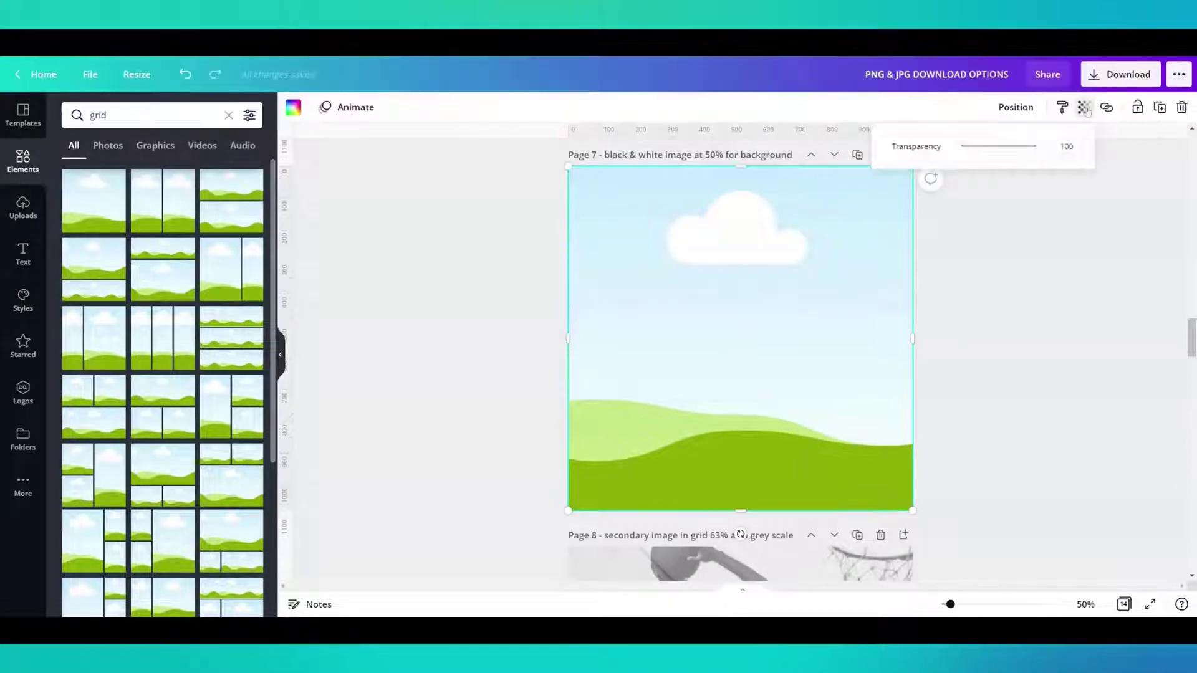
Step: Set the grid's transparency to 50
{"action": "left_click", "coordinate": [1040, 147]}
{"action": "left_click", "coordinate": [1066, 146]}
{"action": "type", "text": "50"}
{"action": "key", "text": "Return"}
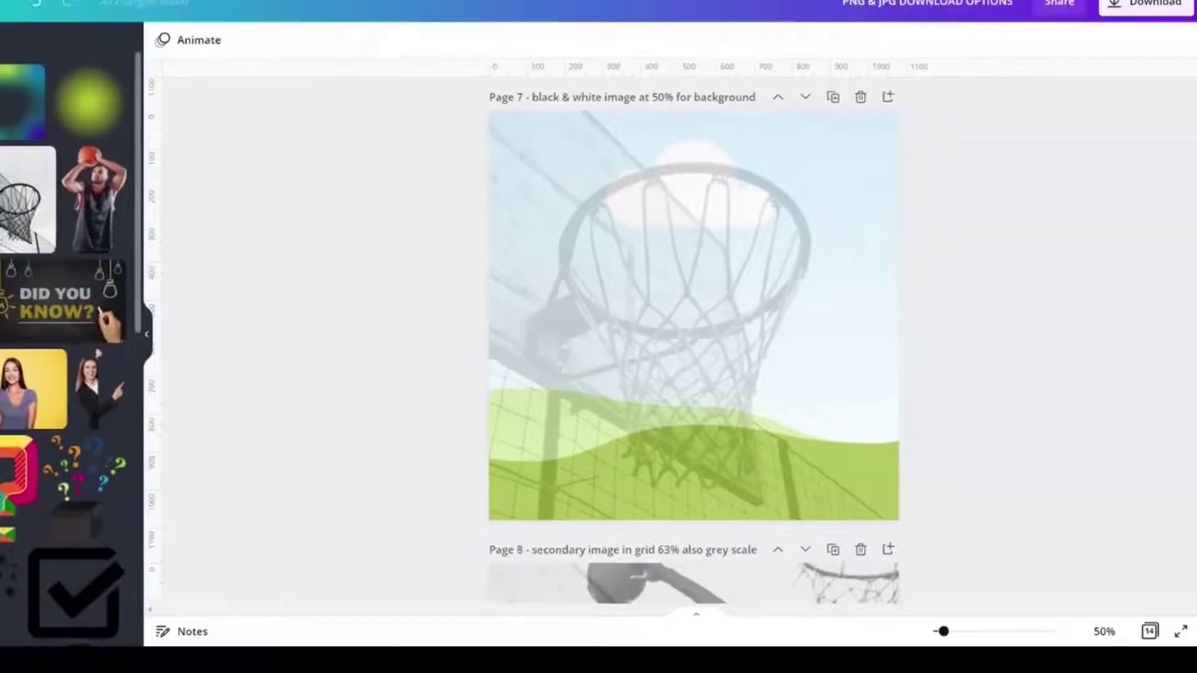
Step: Paste the dunking #21 player photo and drag it into page 7's background grid
{"action": "key", "text": "ctrl+v"}
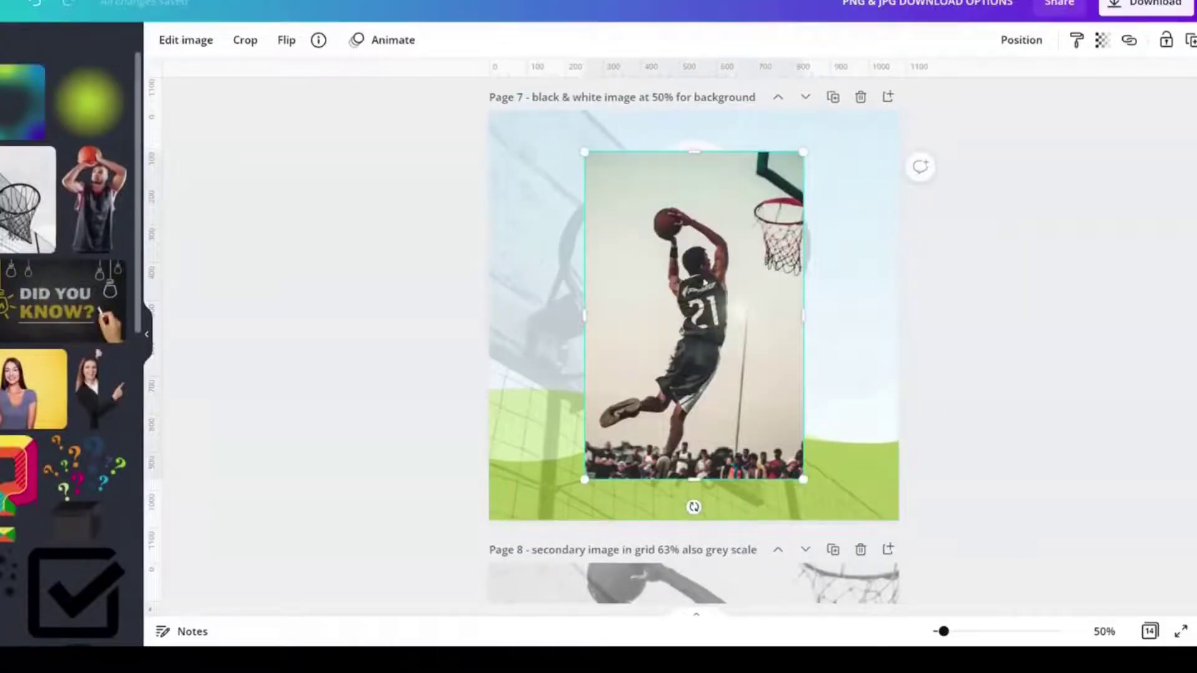
{"action": "left_click", "coordinate": [319, 40]}
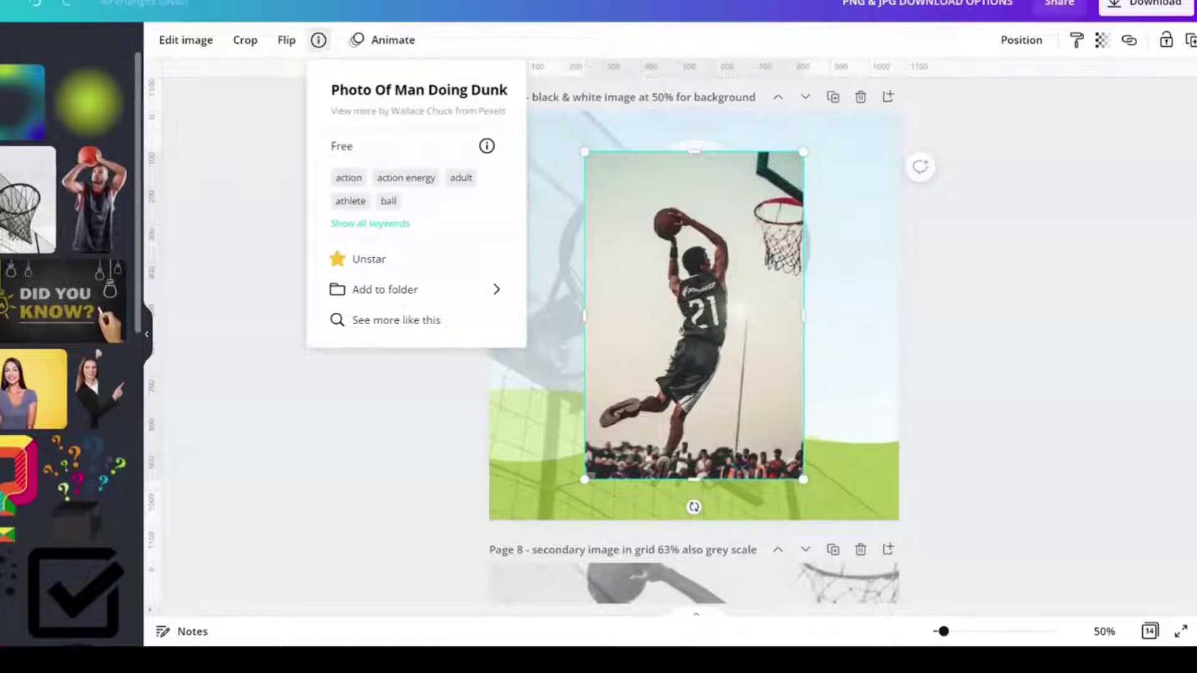
{"action": "left_click", "coordinate": [319, 39]}
{"action": "left_click_drag", "start_coordinate": [694, 311], "coordinate": [703, 251]}
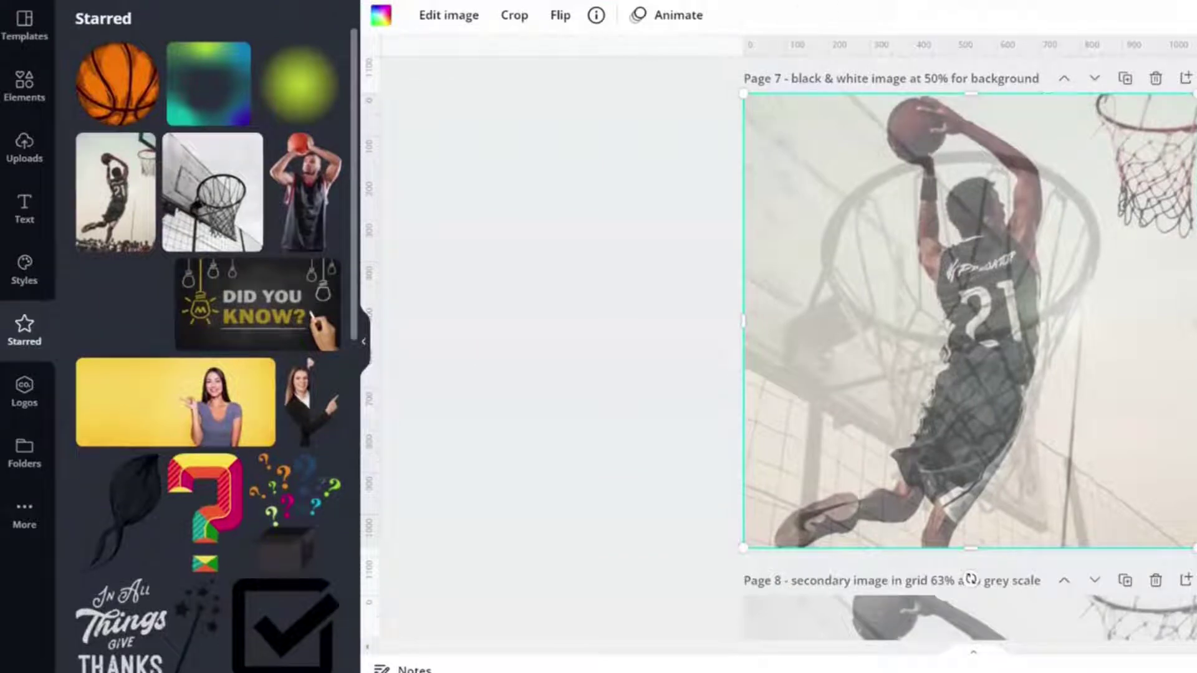
Step: Apply the Greyscale filter to the dunk background and lower its intensity to 36
{"action": "left_click", "coordinate": [449, 16]}
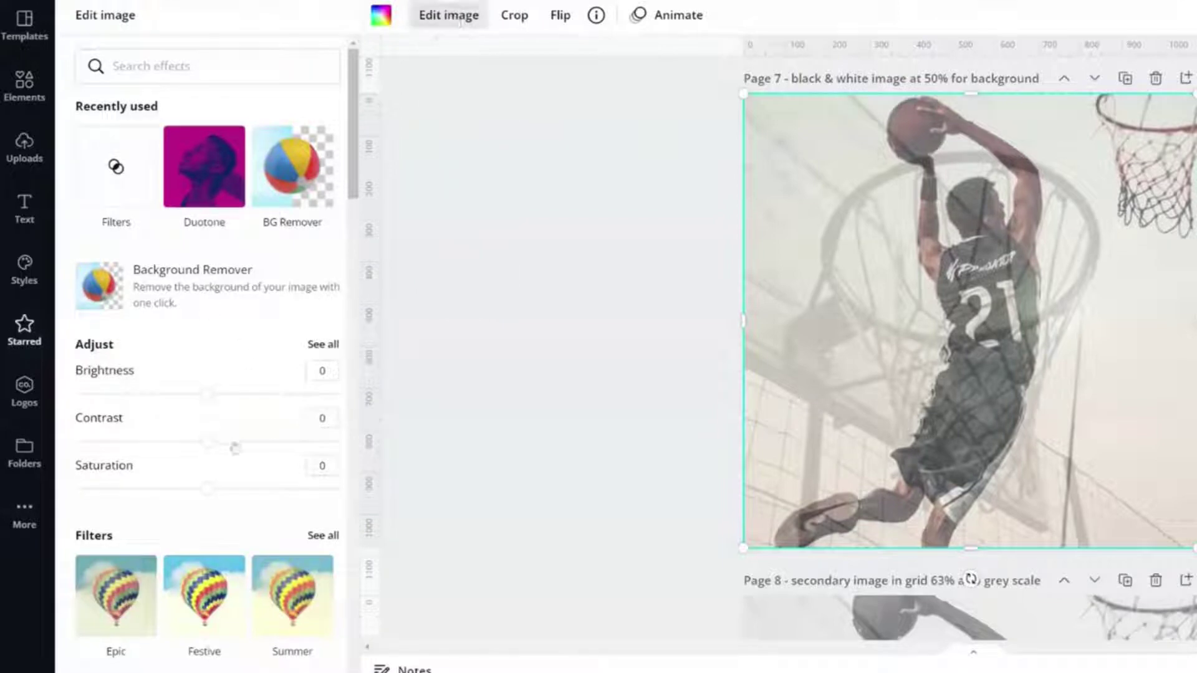
{"action": "scroll", "coordinate": [234, 449], "scroll_direction": "down", "scroll_amount": 1}
{"action": "scroll", "coordinate": [234, 449], "scroll_direction": "down", "scroll_amount": 1}
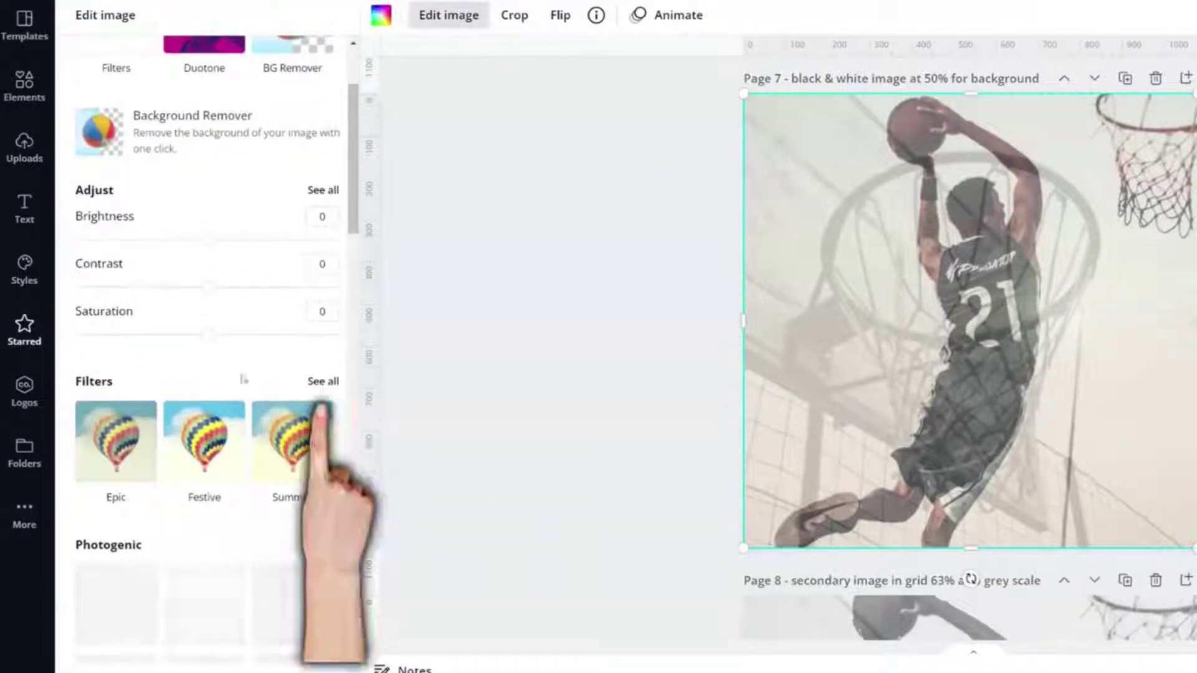
{"action": "left_click", "coordinate": [323, 381]}
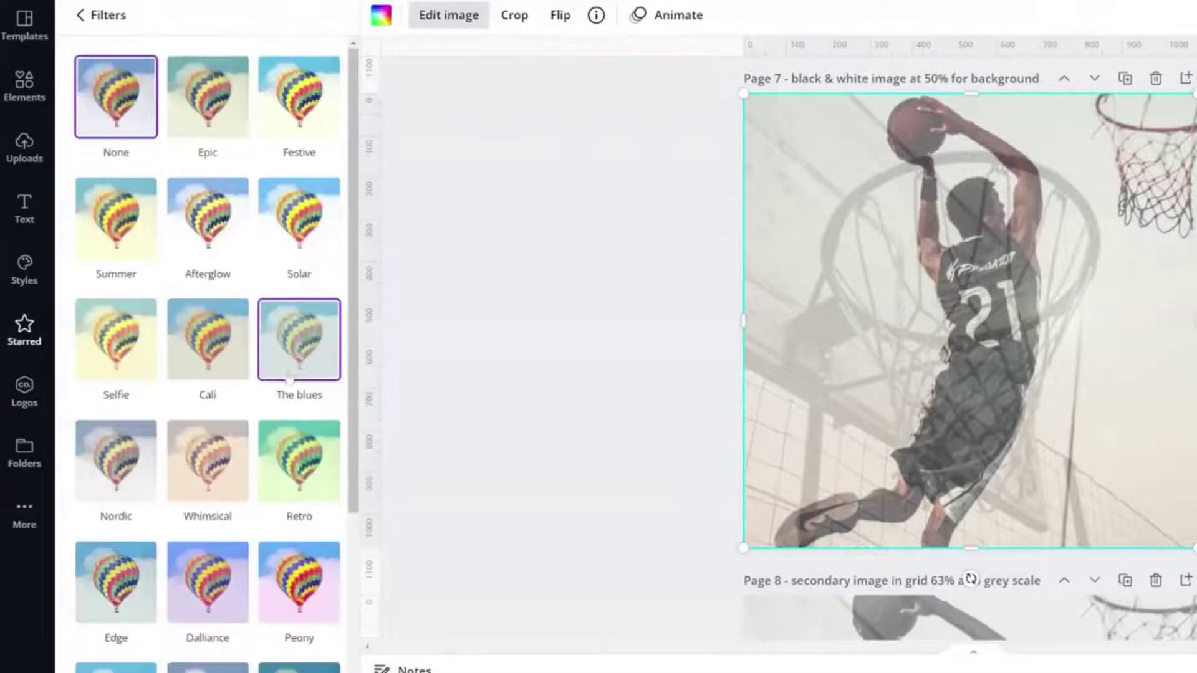
{"action": "scroll", "coordinate": [208, 156], "scroll_direction": "down", "scroll_amount": 3}
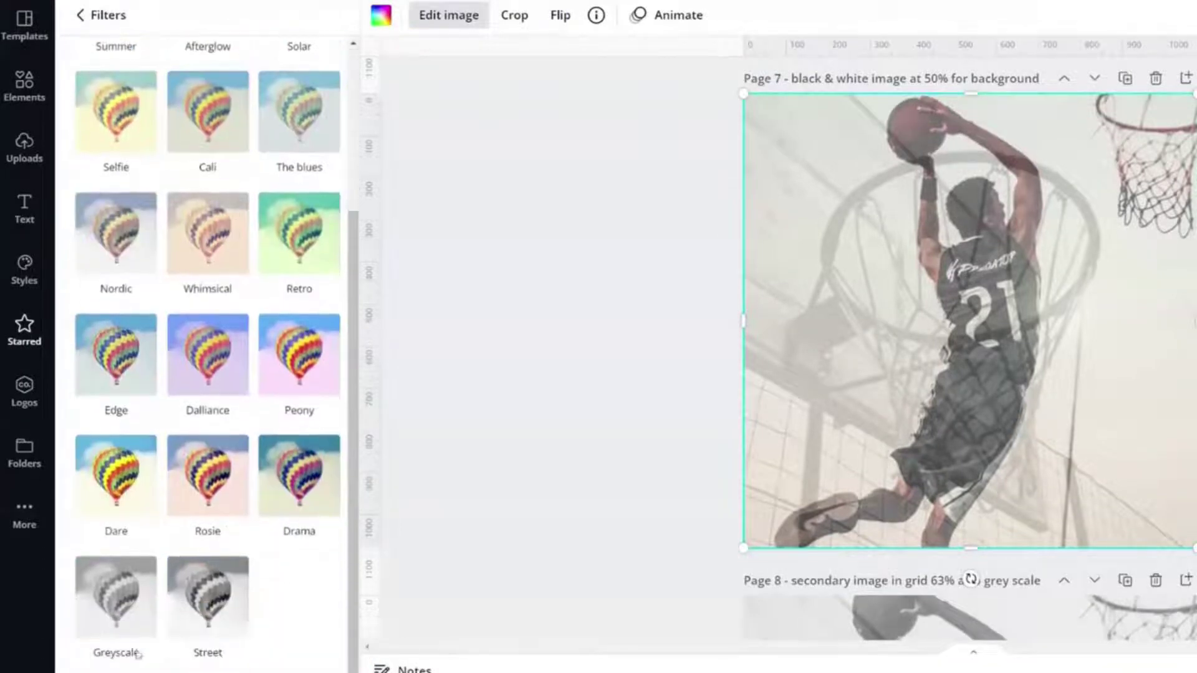
{"action": "left_click", "coordinate": [123, 626]}
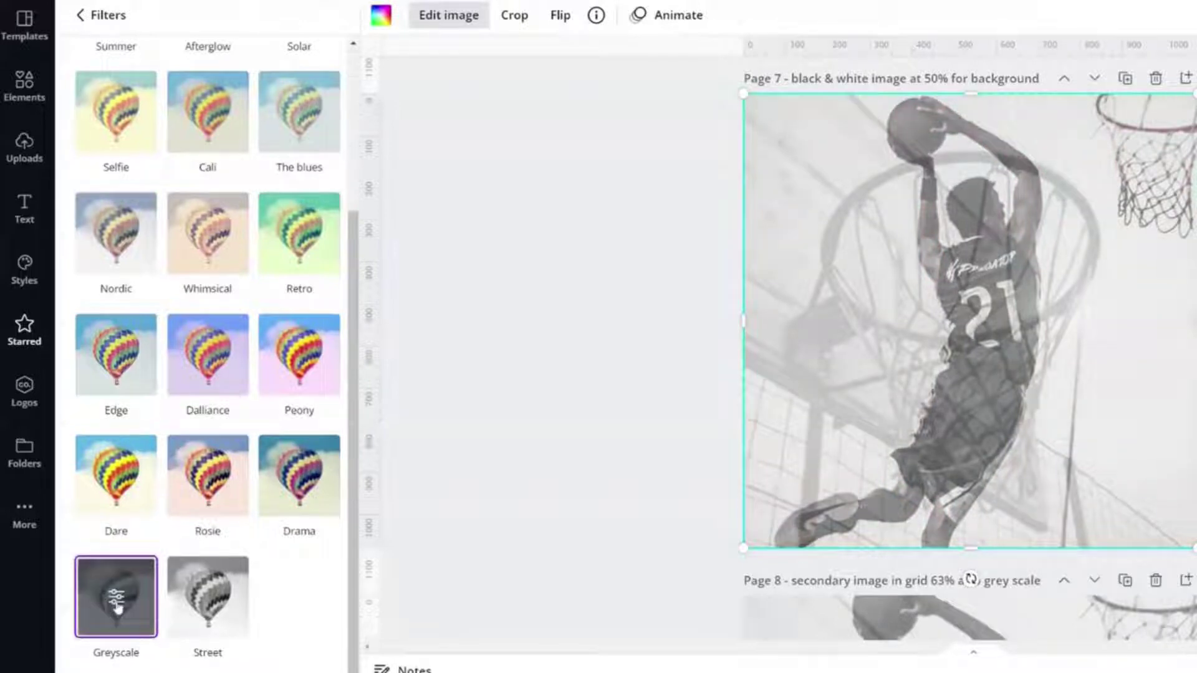
{"action": "left_click", "coordinate": [117, 604]}
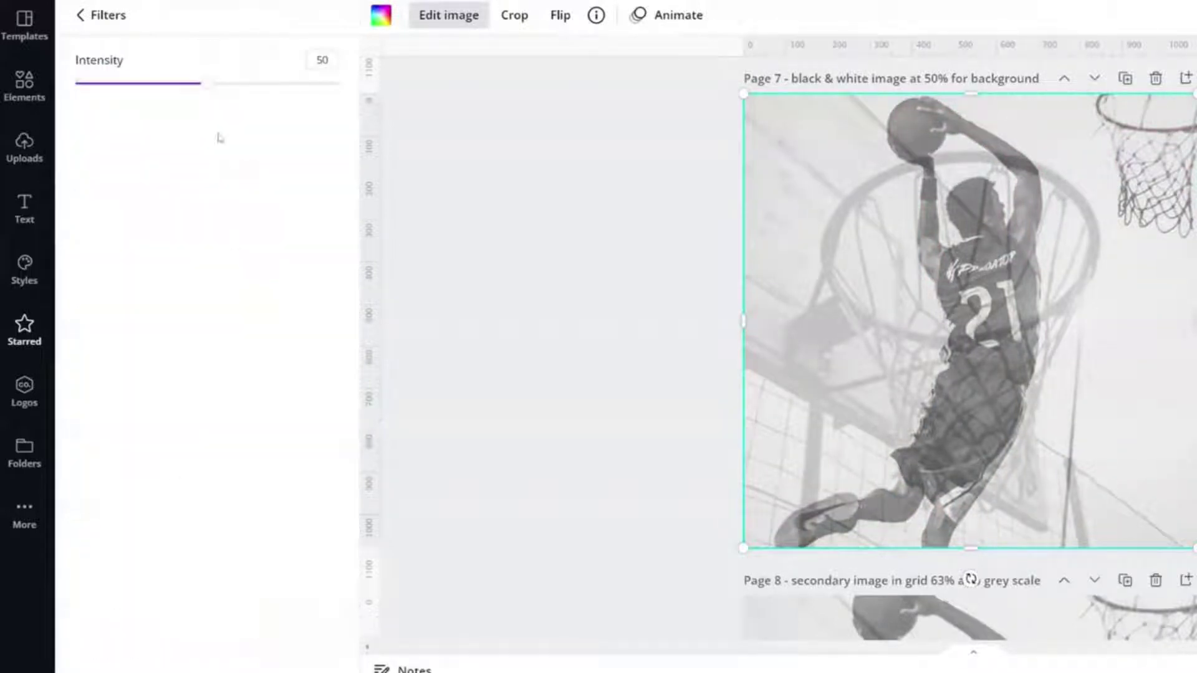
{"action": "left_click_drag", "start_coordinate": [207, 85], "coordinate": [137, 91]}
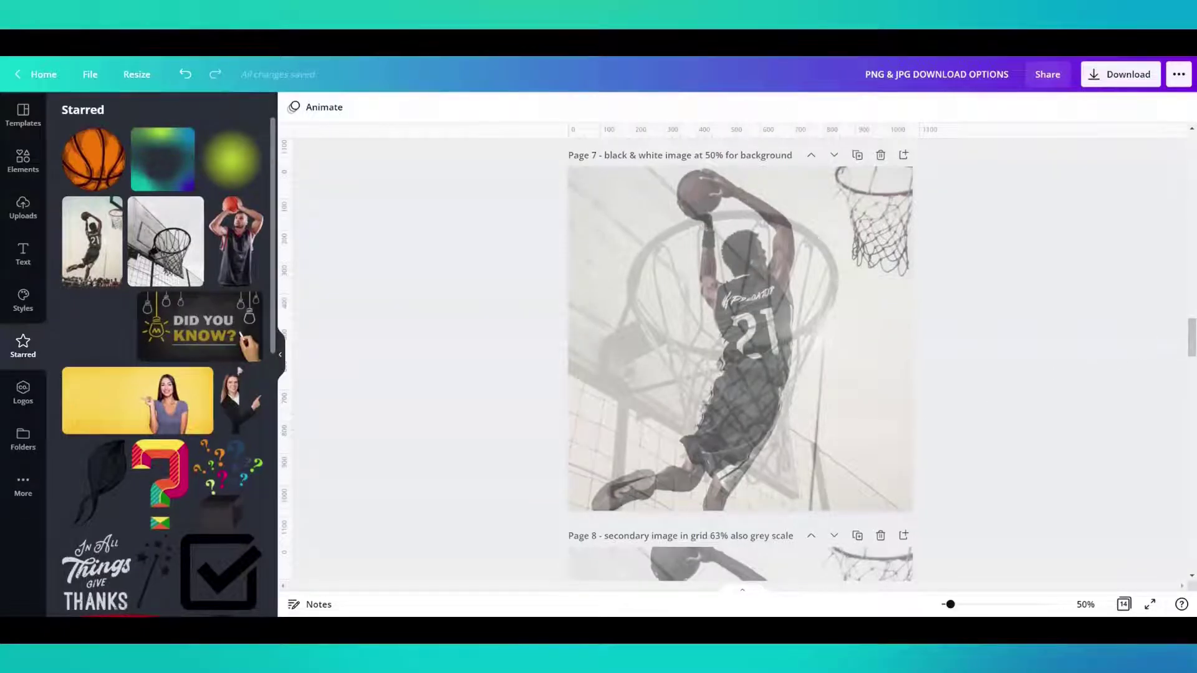
Step: Lock page 7's faded dunk background in place
{"action": "scroll", "coordinate": [1035, 412], "scroll_direction": "up", "scroll_amount": 1}
{"action": "left_click", "coordinate": [873, 387]}
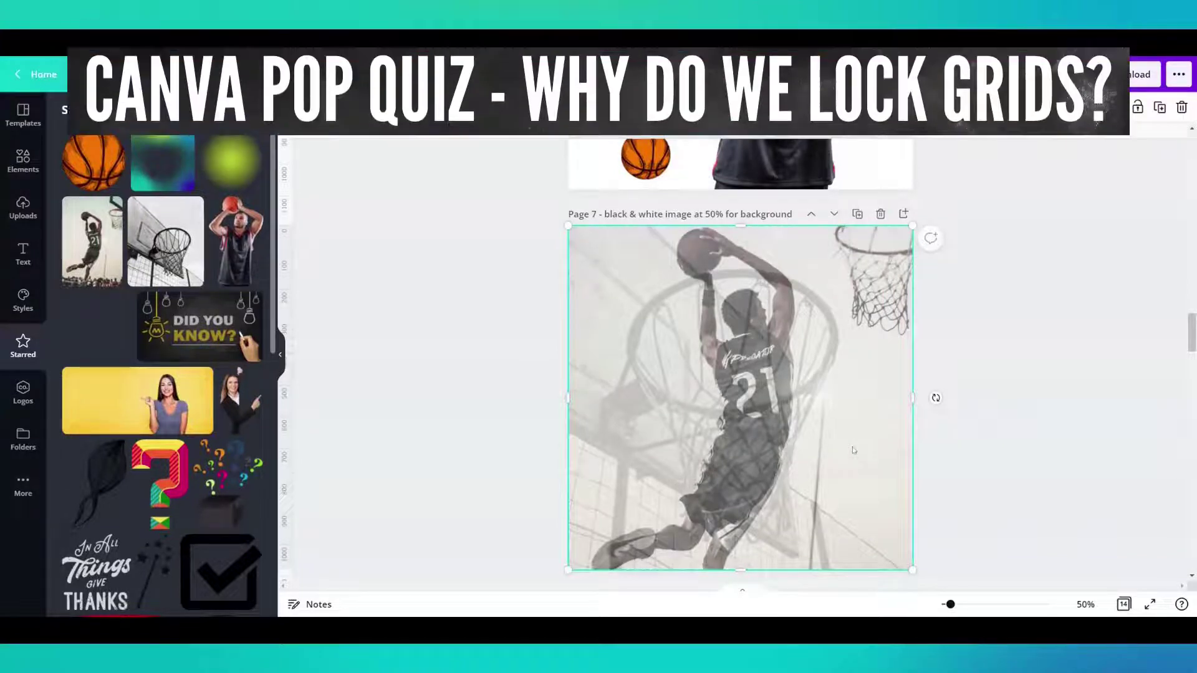
{"action": "left_click", "coordinate": [1139, 110]}
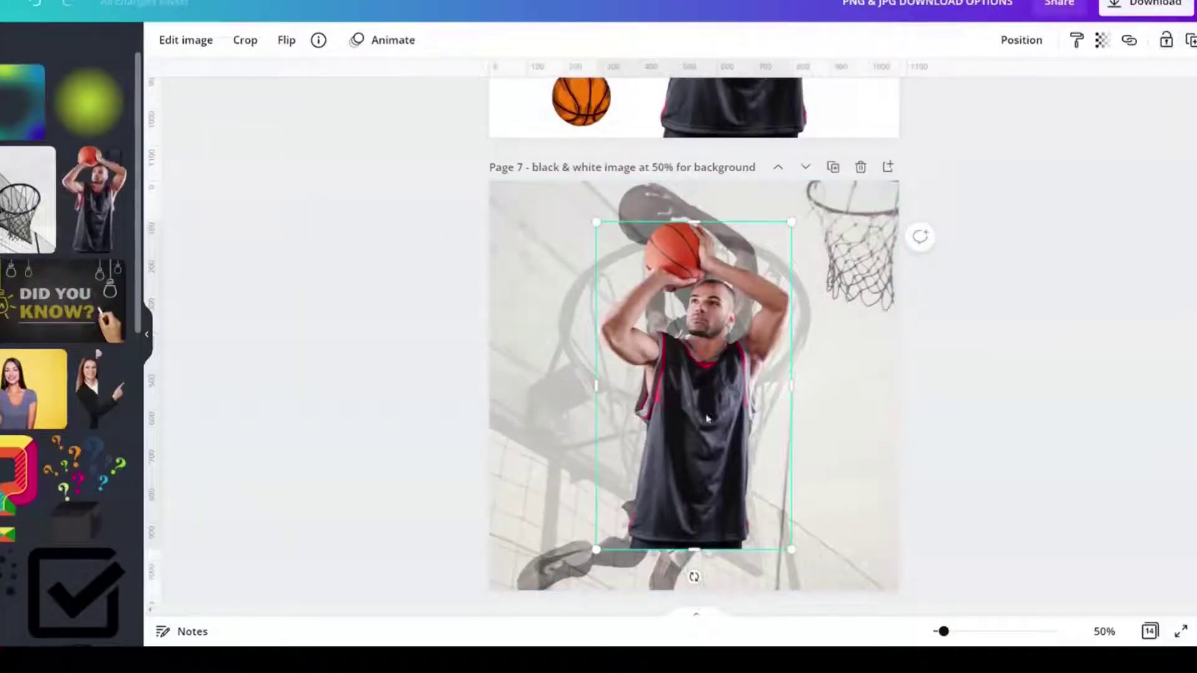
Step: Place the shooting player photo on page 7, enlarged and centred
{"action": "left_click", "coordinate": [318, 40]}
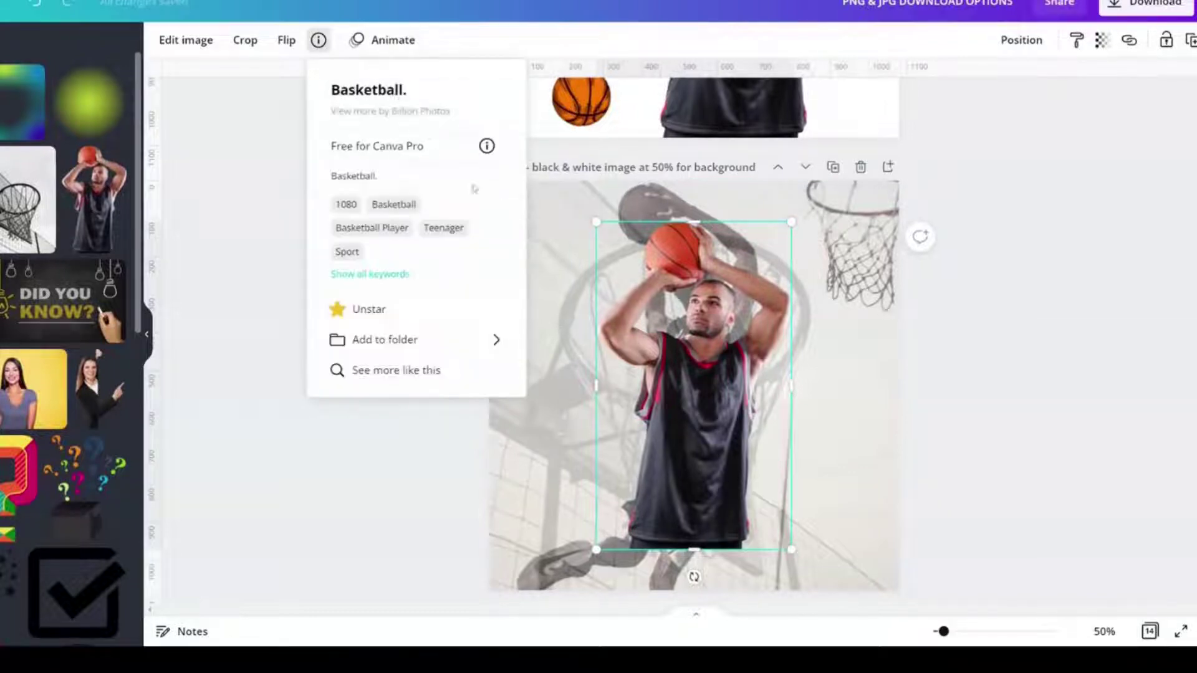
{"action": "left_click", "coordinate": [689, 369]}
{"action": "left_click_drag", "start_coordinate": [683, 387], "coordinate": [789, 420]}
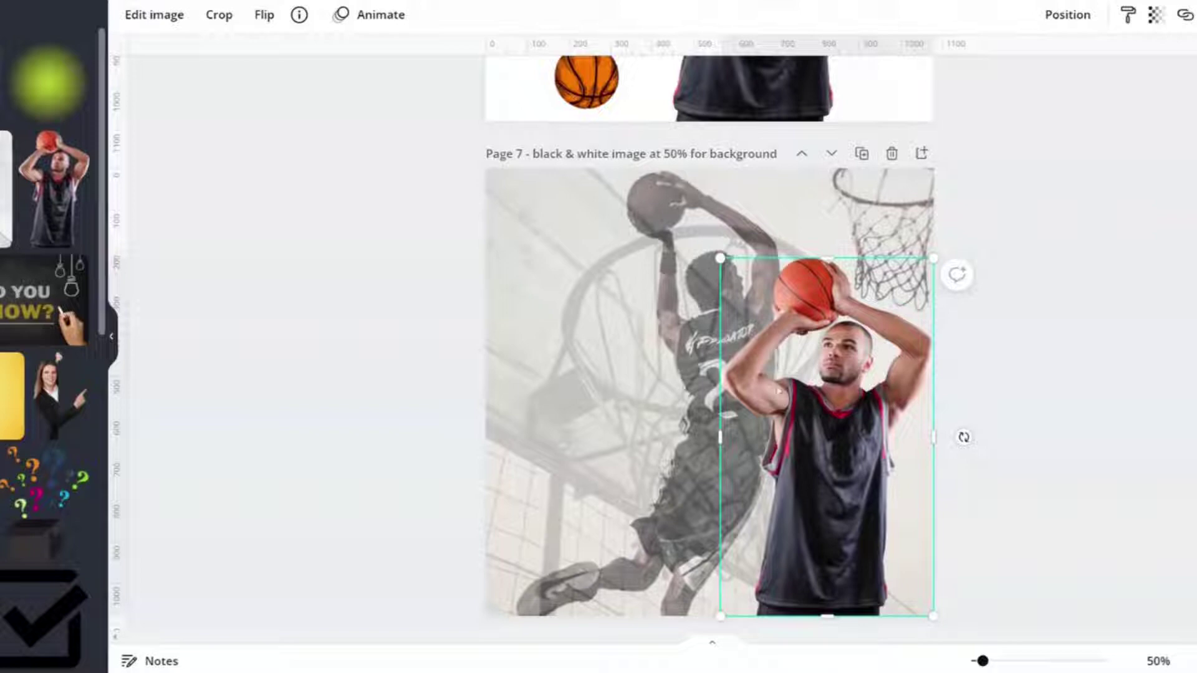
{"action": "left_click_drag", "start_coordinate": [720, 258], "coordinate": [638, 202]}
{"action": "left_click_drag", "start_coordinate": [840, 403], "coordinate": [805, 397]}
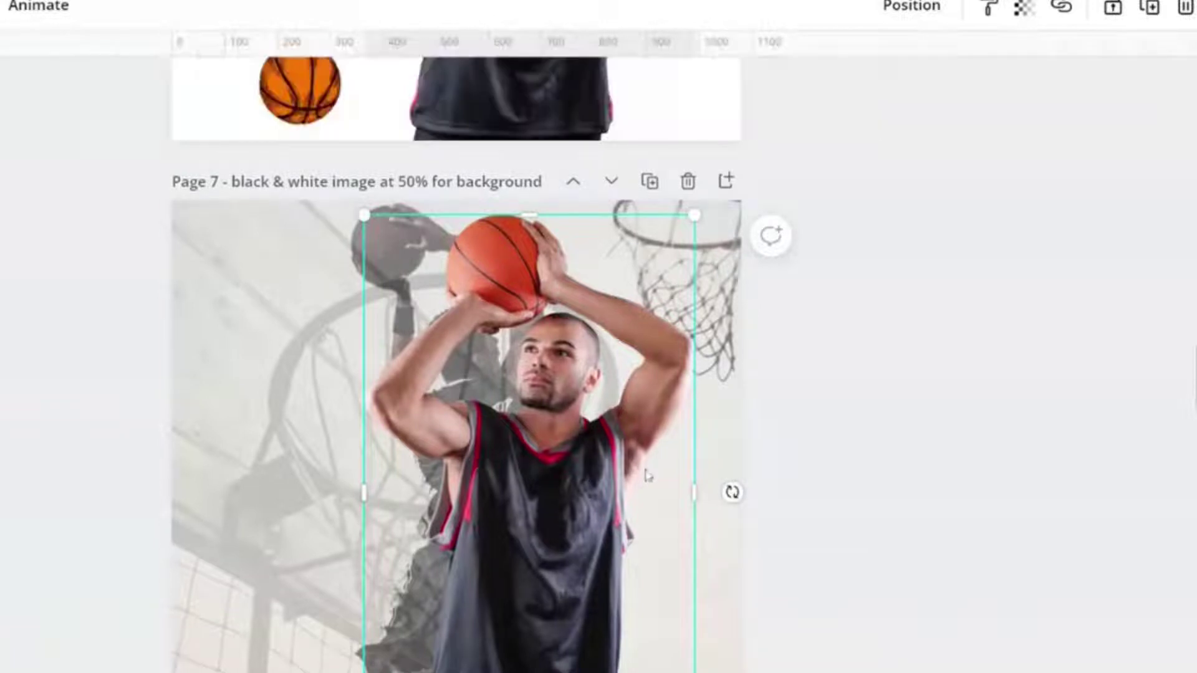
{"action": "left_click", "coordinate": [836, 468]}
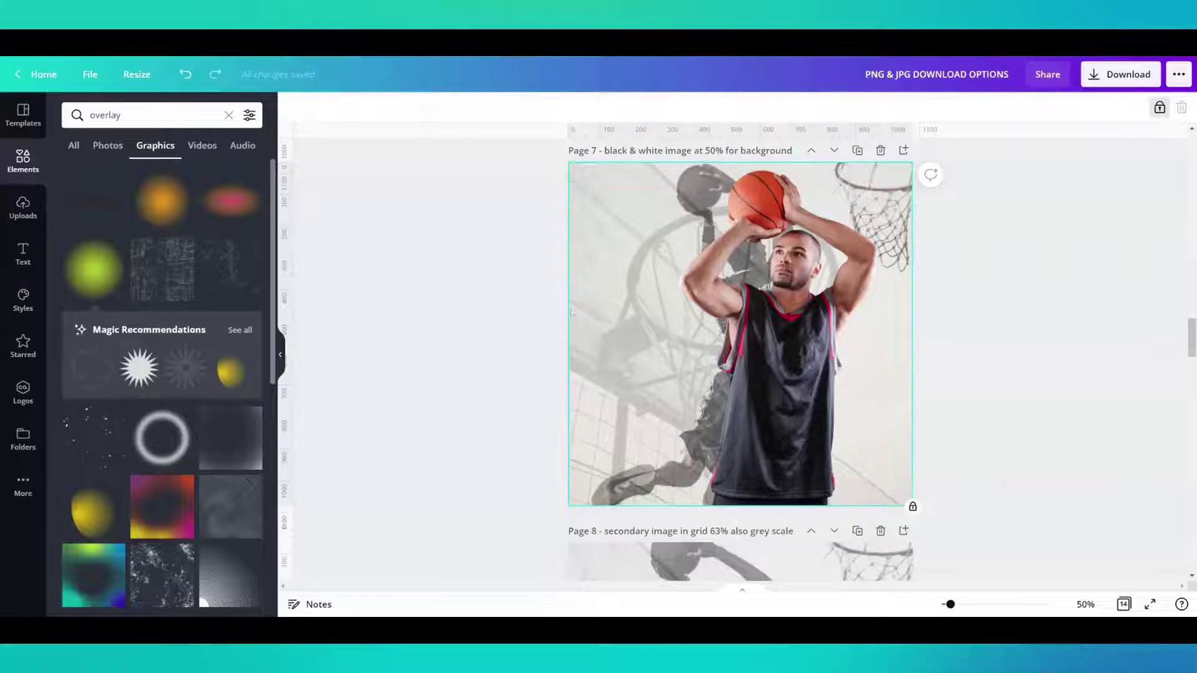
Step: Unlock page 7's background and shift the image to the left
{"action": "left_click", "coordinate": [1161, 110]}
{"action": "left_click", "coordinate": [1025, 261]}
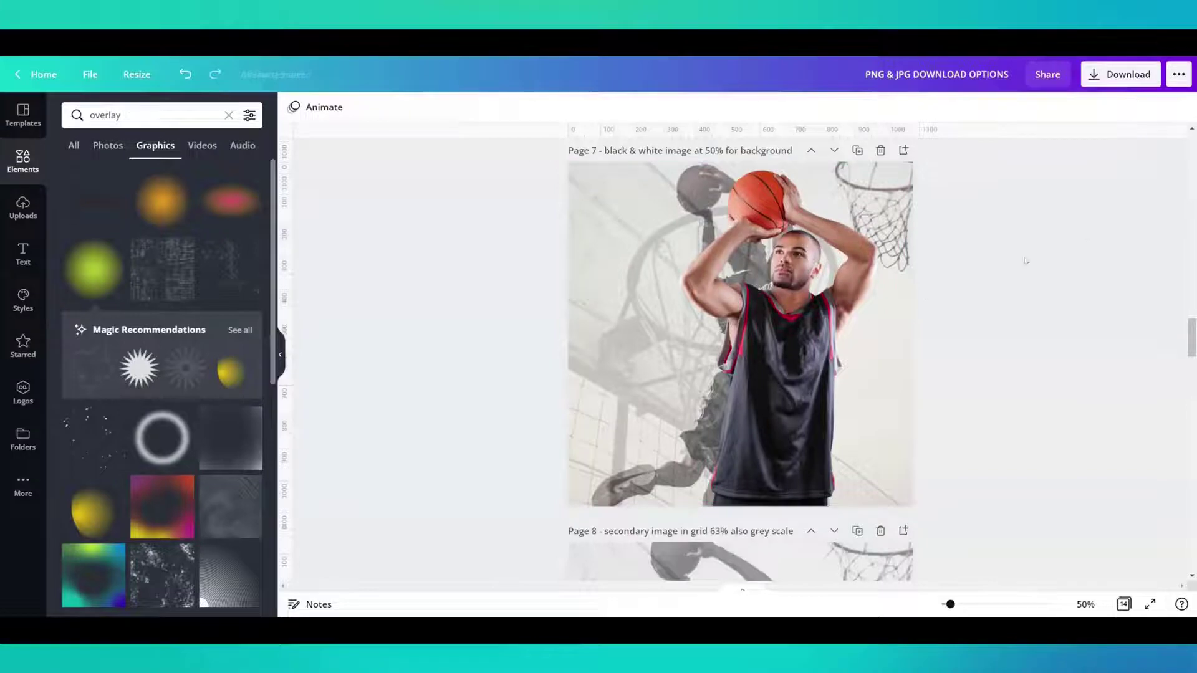
{"action": "left_click", "coordinate": [602, 346]}
{"action": "left_click_drag", "start_coordinate": [605, 345], "coordinate": [571, 344]}
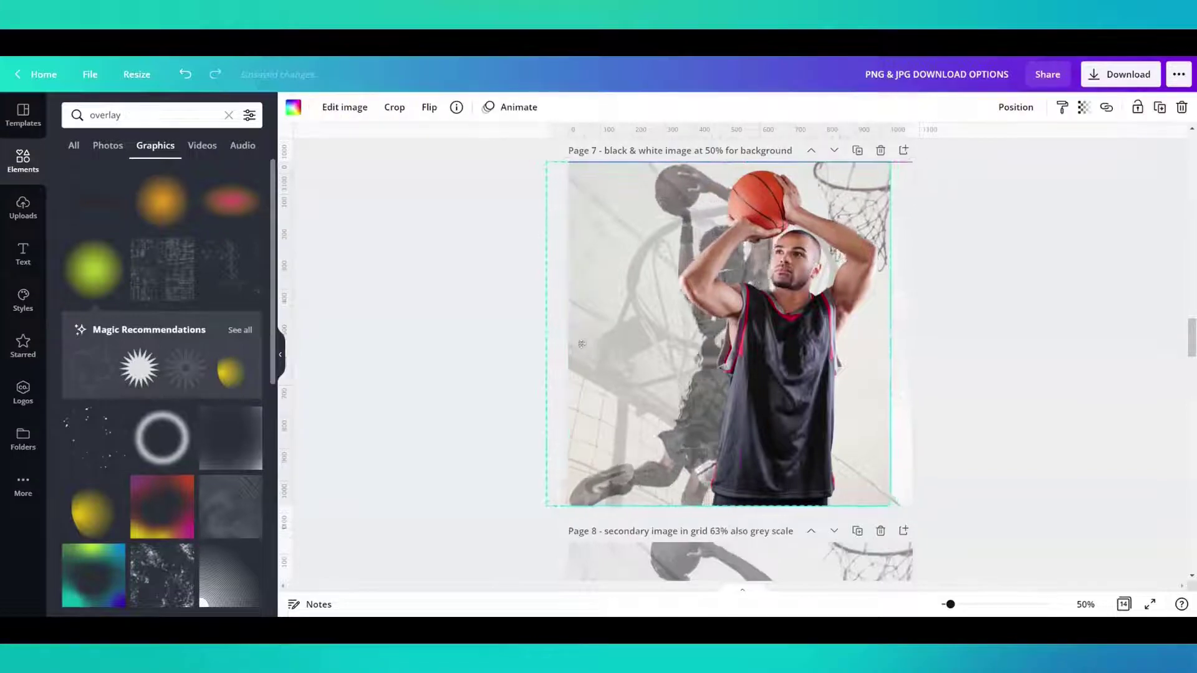
{"action": "mouse_move", "coordinate": [387, 350]}
{"action": "left_mouse_down"}
{"action": "mouse_move", "coordinate": [372, 352]}
{"action": "mouse_move", "coordinate": [388, 334]}
{"action": "left_mouse_up"}
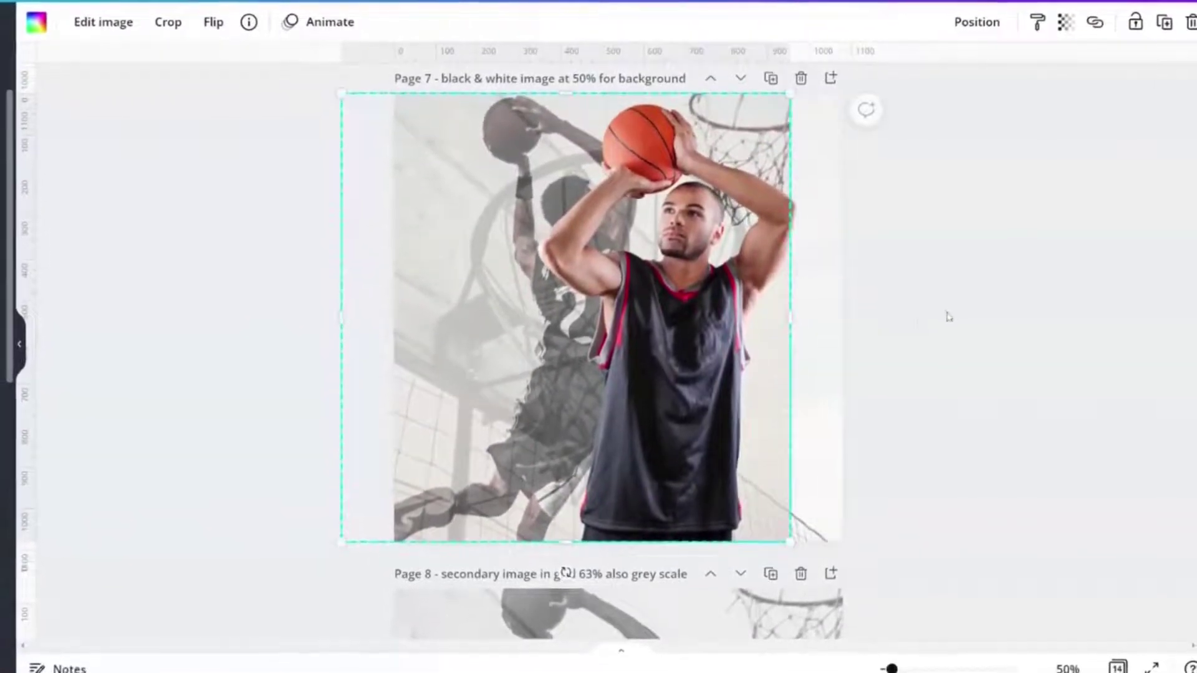
{"action": "left_click", "coordinate": [949, 314]}
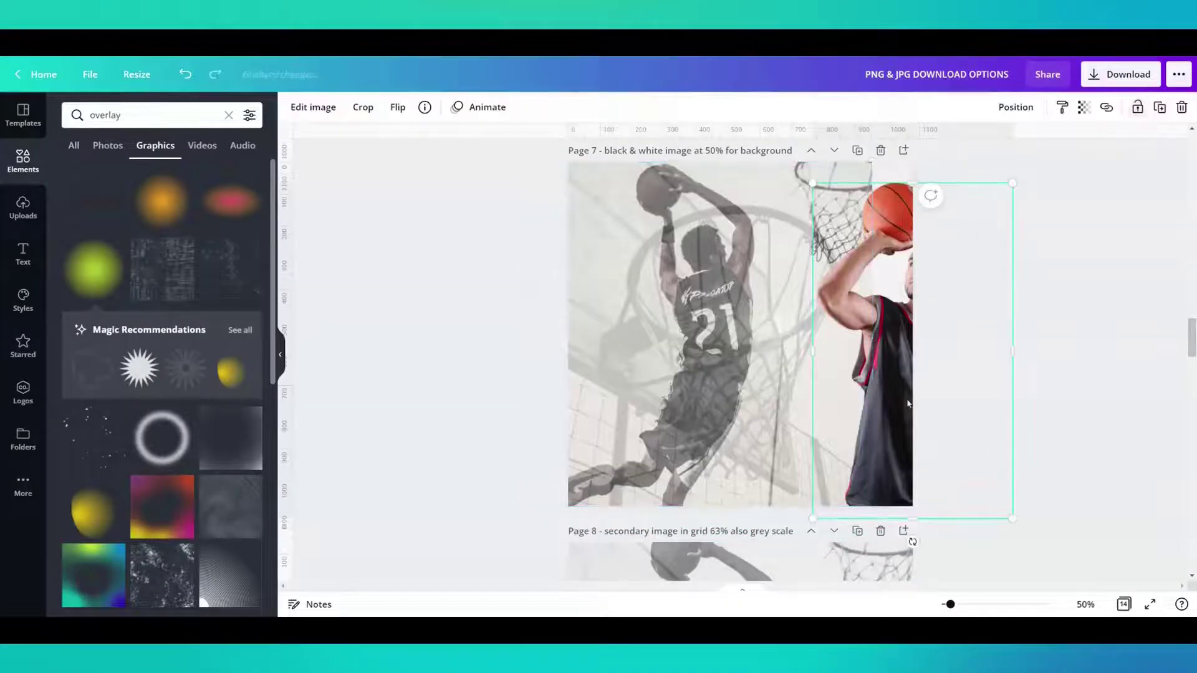
Step: Bring the player photo back onto the page near the centre, nudged slightly up
{"action": "left_click_drag", "start_coordinate": [900, 396], "coordinate": [768, 395]}
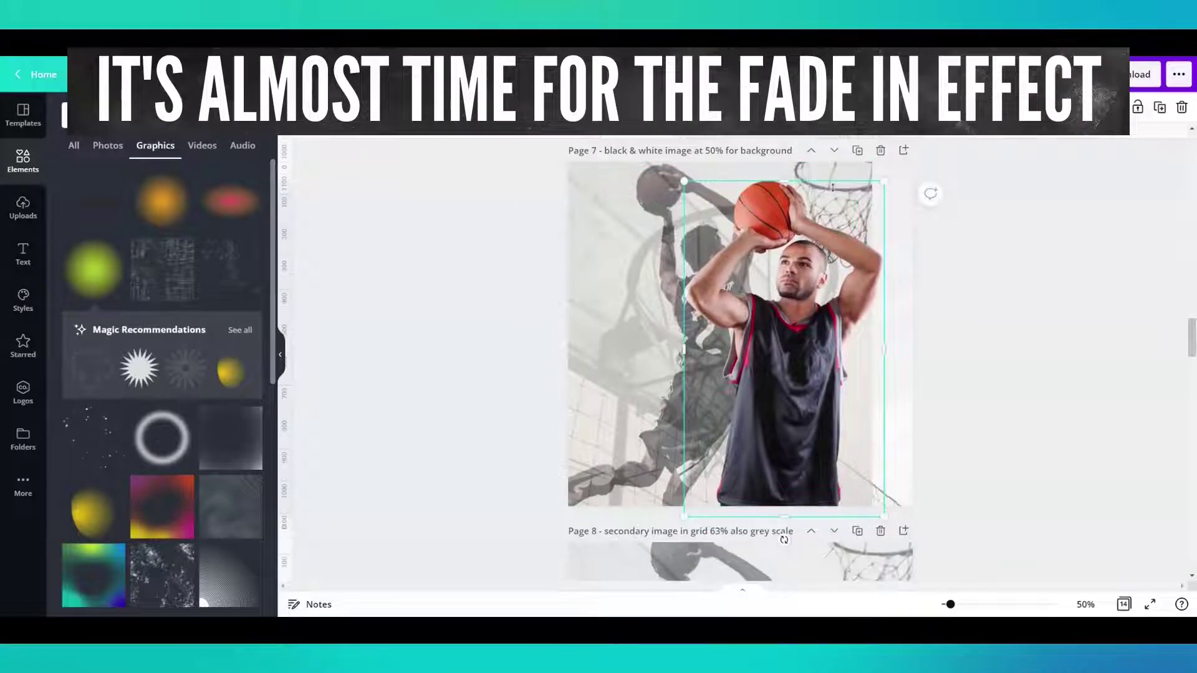
{"action": "left_click", "coordinate": [1020, 269]}
{"action": "left_click_drag", "start_coordinate": [866, 286], "coordinate": [866, 282]}
{"action": "left_click", "coordinate": [1010, 342]}
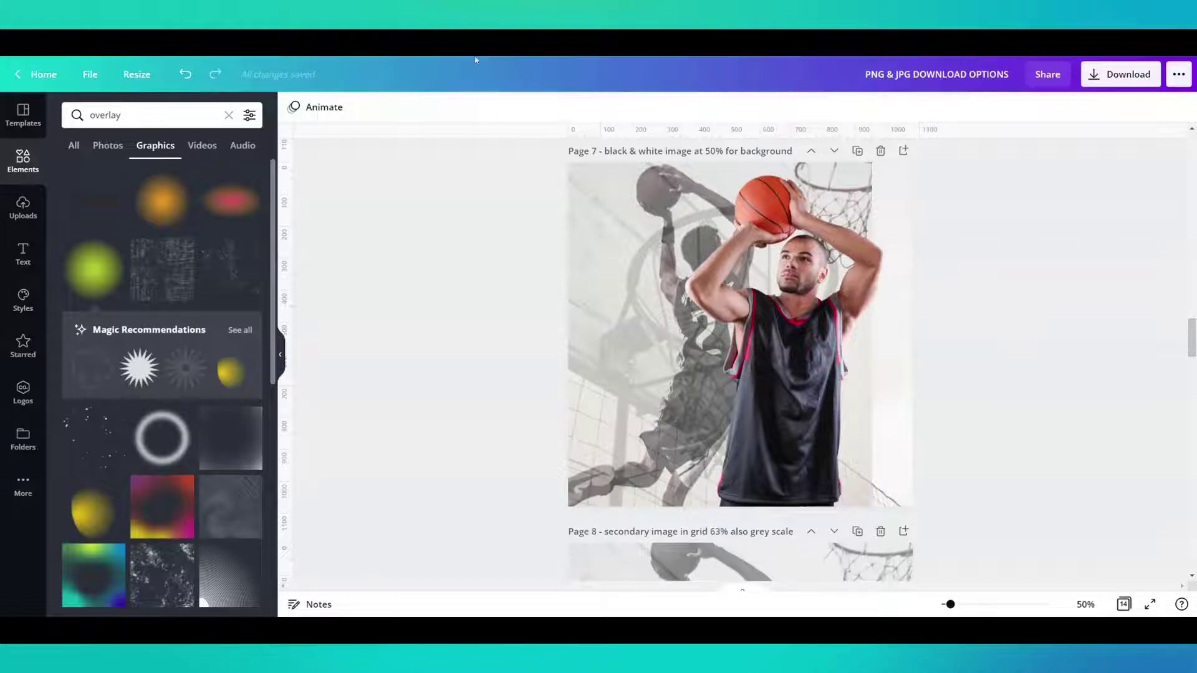
Step: Search 'grid' and apply the clouds-and-hills grid to page 7
{"action": "double_click", "coordinate": [106, 115]}
{"action": "type", "text": "grid"}
{"action": "key", "text": "Return"}
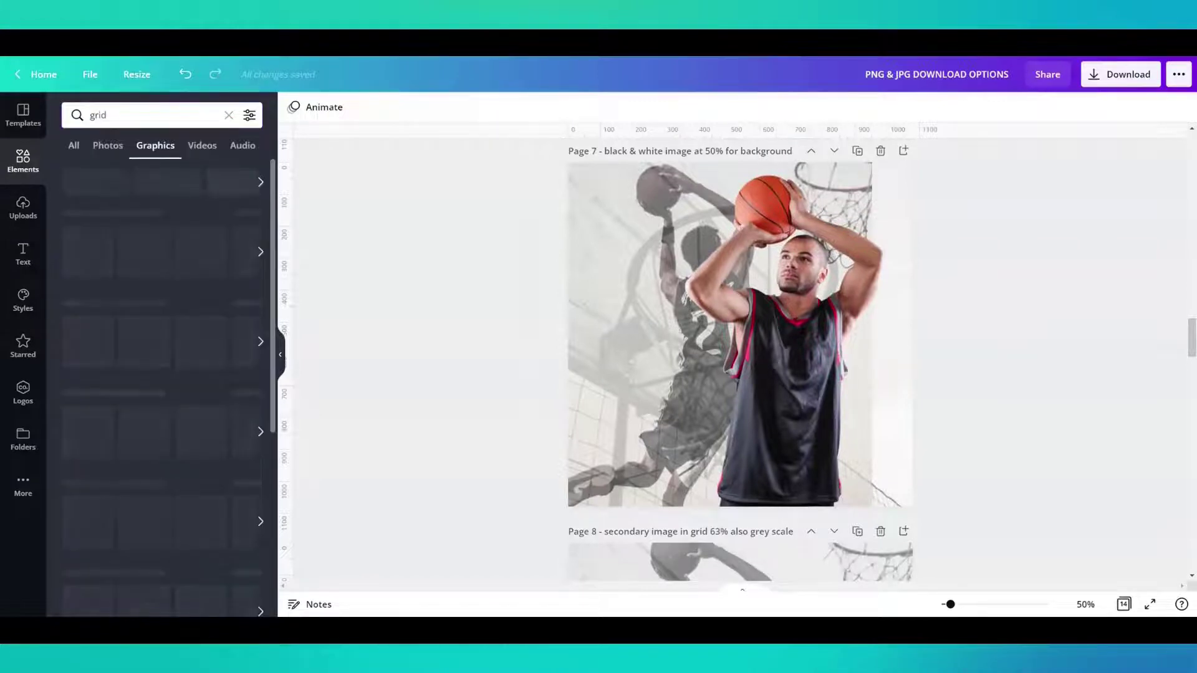
{"action": "left_click", "coordinate": [73, 147]}
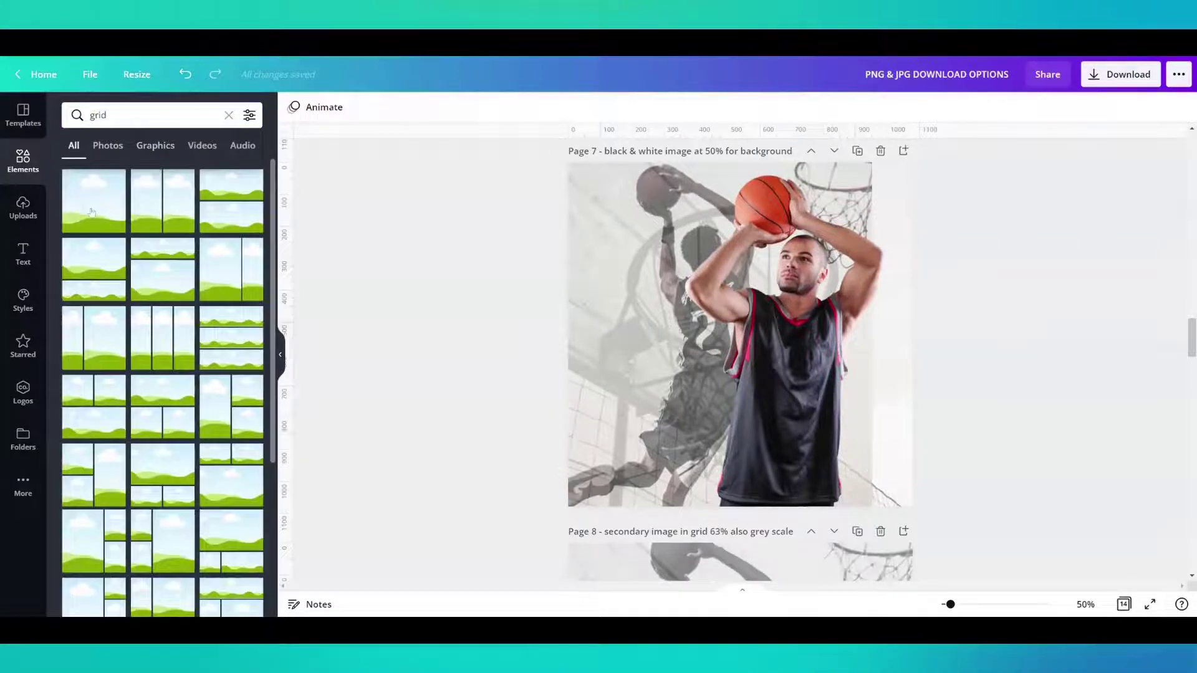
{"action": "left_click", "coordinate": [90, 212]}
Step: Search 'overlay' graphics and add the teal gradient overlay to page 7
{"action": "double_click", "coordinate": [98, 114]}
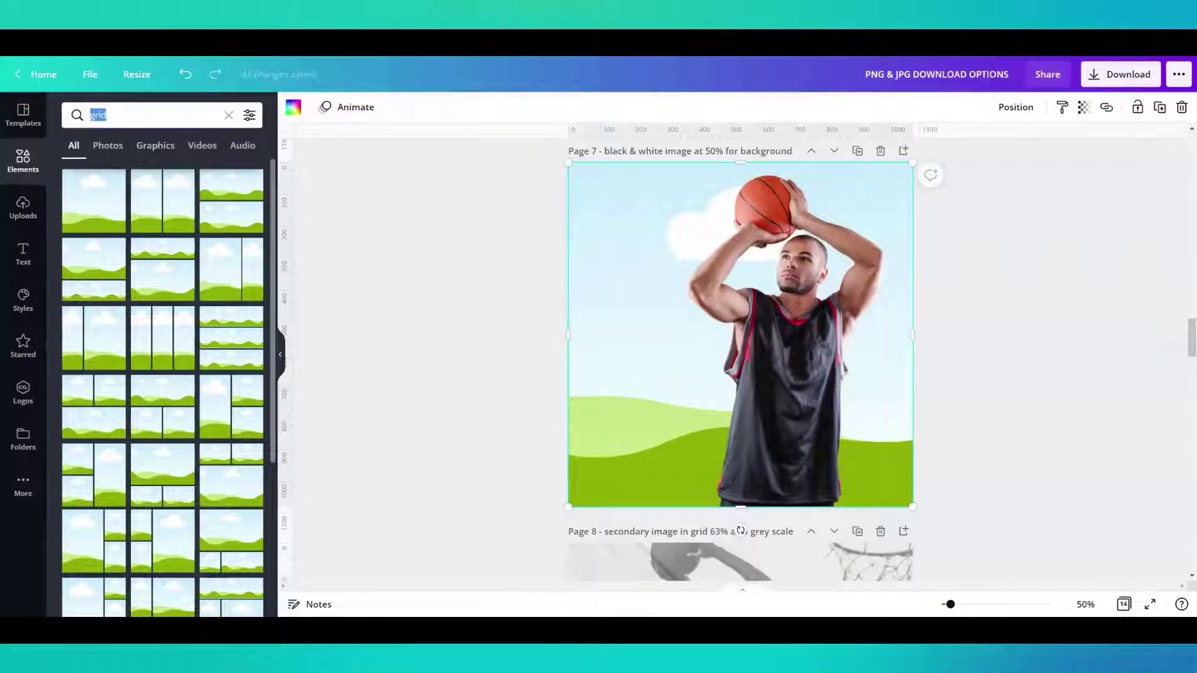
{"action": "type", "text": "overlay"}
{"action": "key", "text": "Return"}
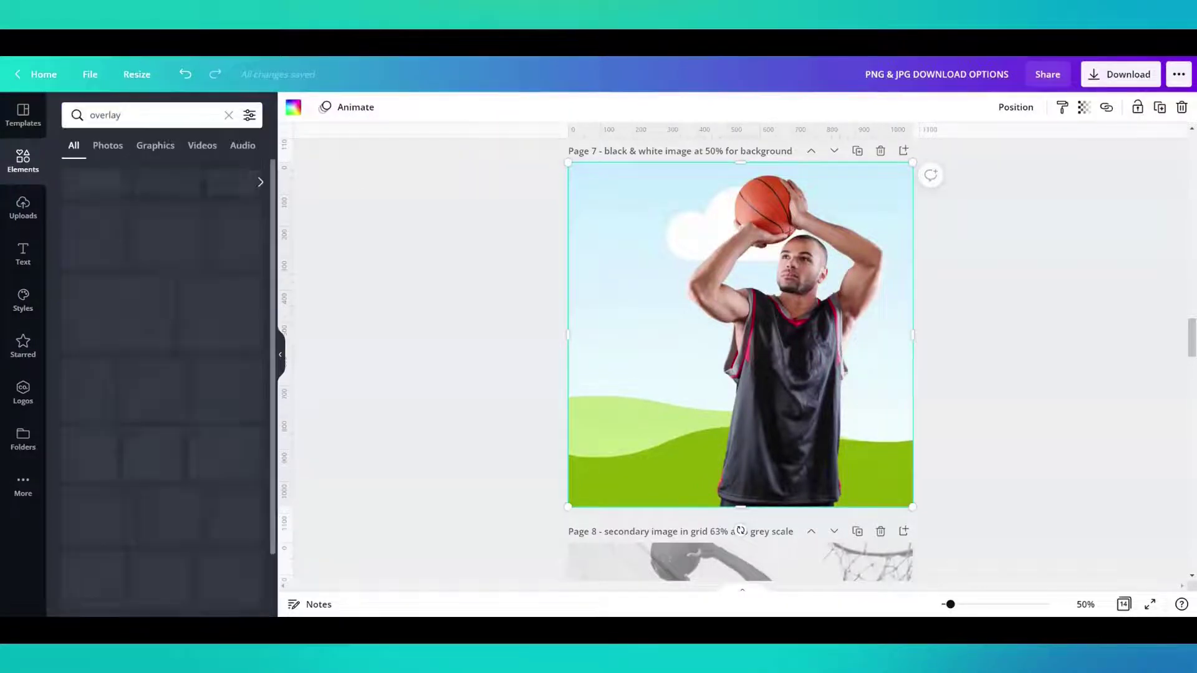
{"action": "left_click", "coordinate": [156, 145]}
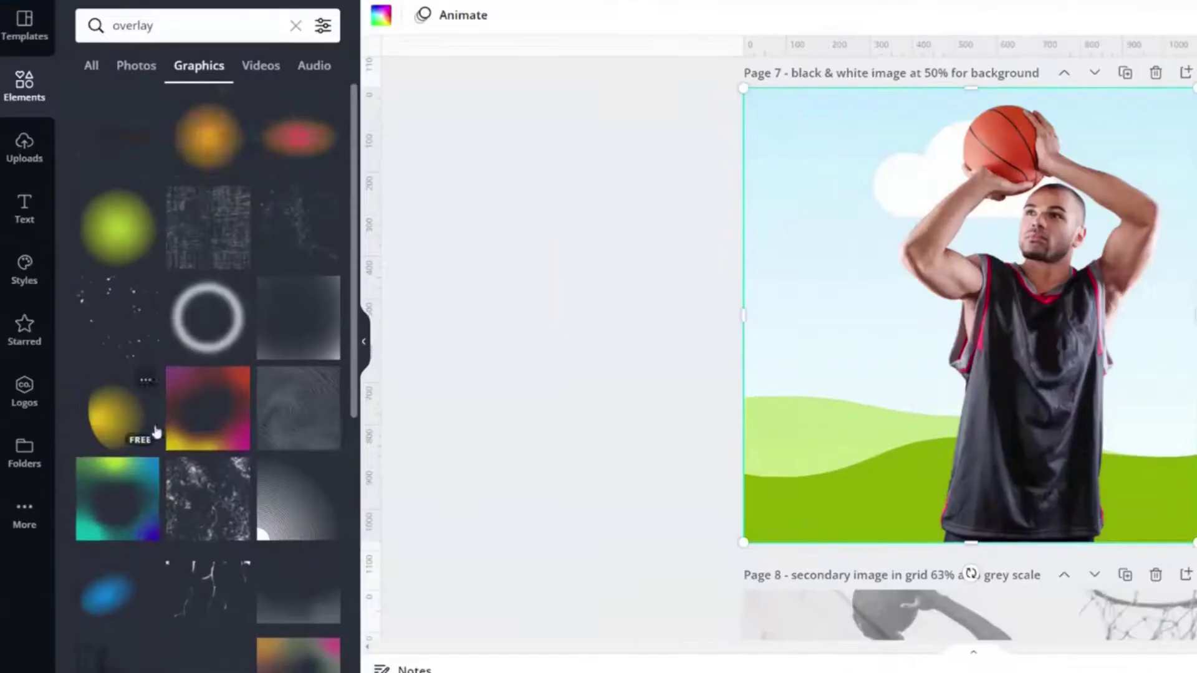
{"action": "scroll", "coordinate": [123, 419], "scroll_direction": "down", "scroll_amount": 1}
{"action": "left_click", "coordinate": [82, 405]}
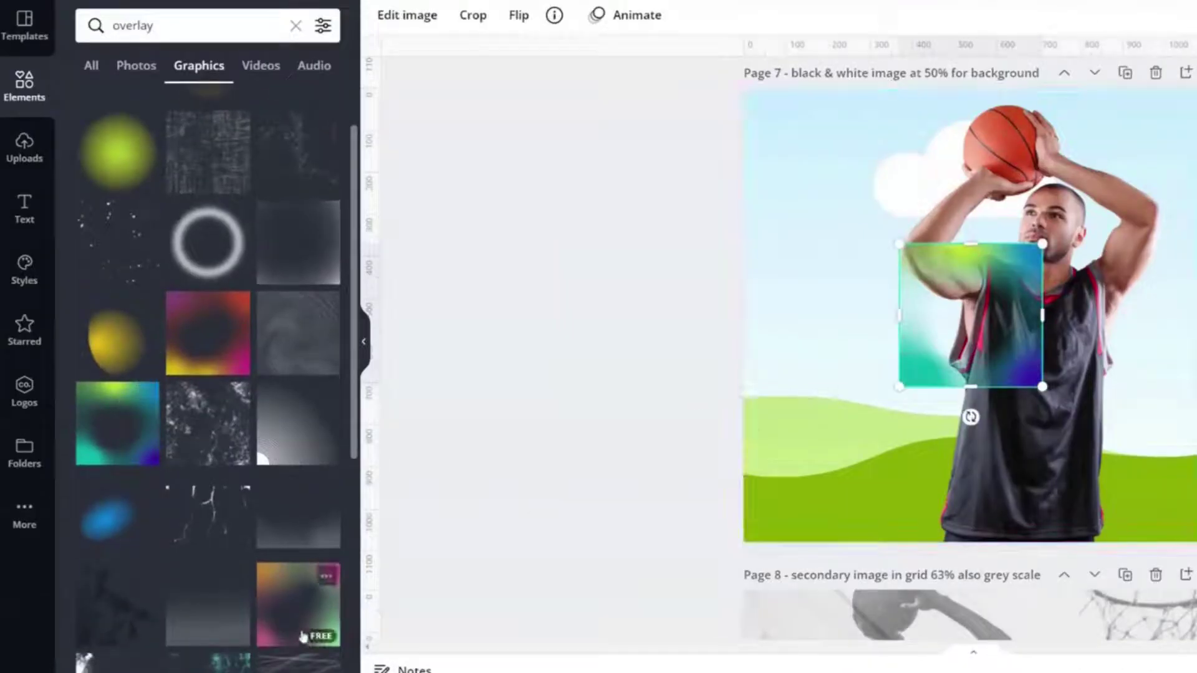
Step: Add the pink-orange gradient overlay over the player and delete the small teal overlay
{"action": "left_click", "coordinate": [284, 602]}
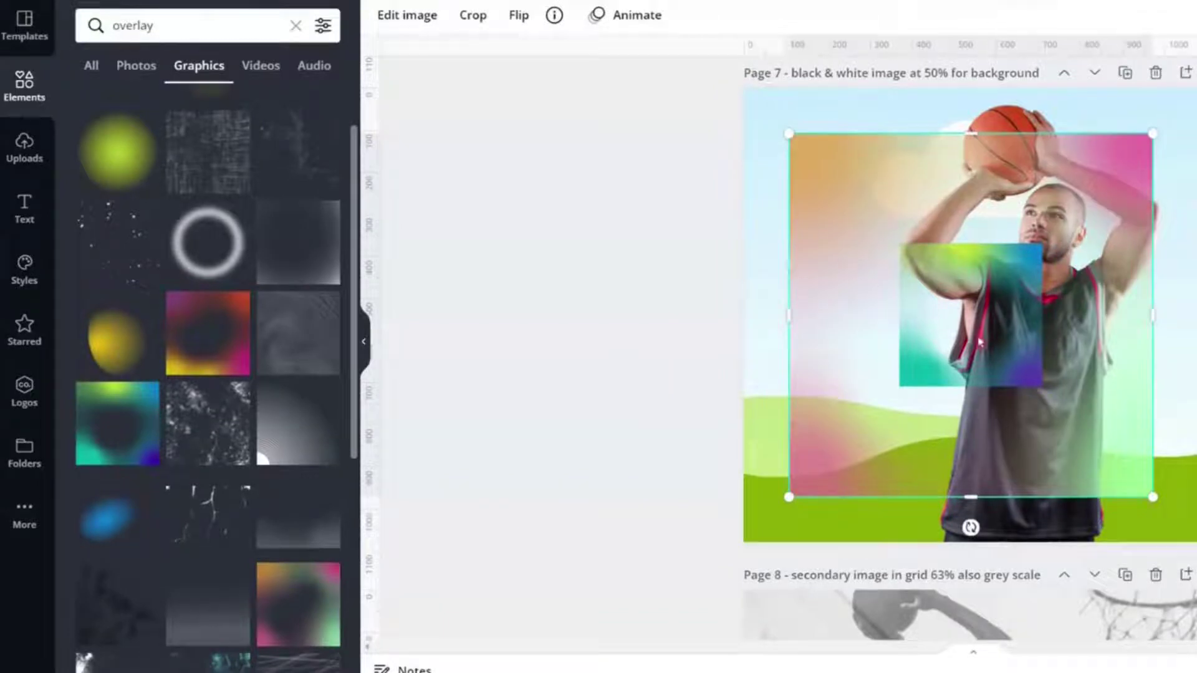
{"action": "left_click_drag", "start_coordinate": [971, 363], "coordinate": [909, 375]}
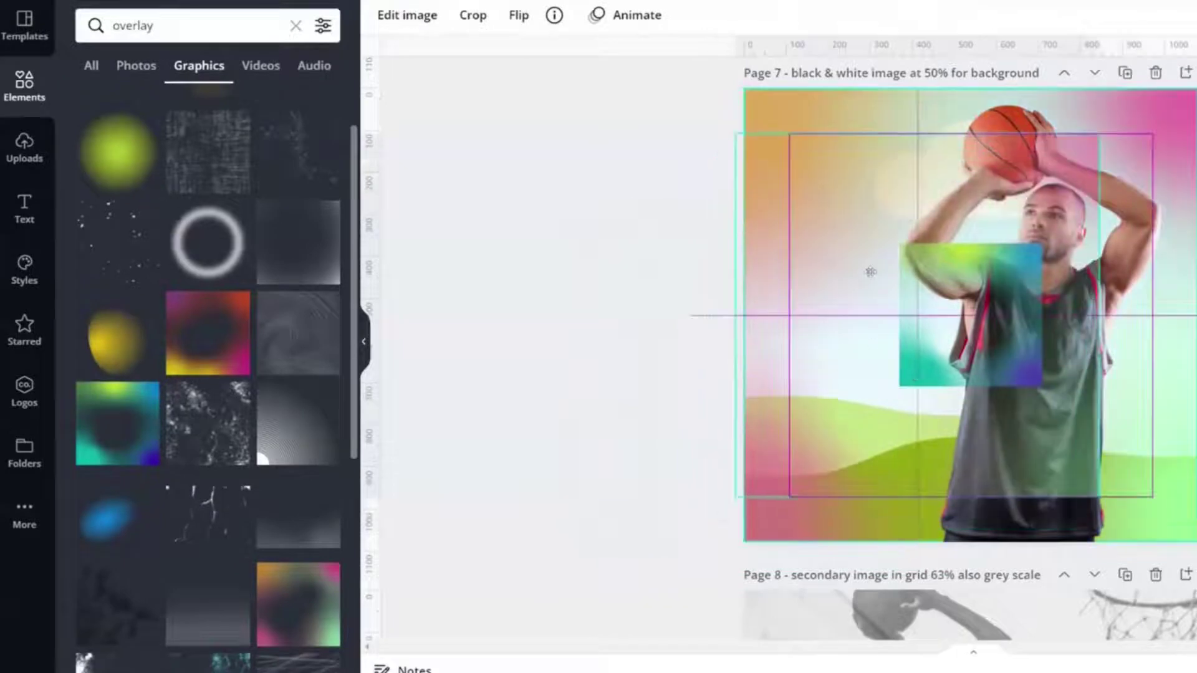
{"action": "left_click", "coordinate": [946, 302]}
{"action": "key", "text": "Delete"}
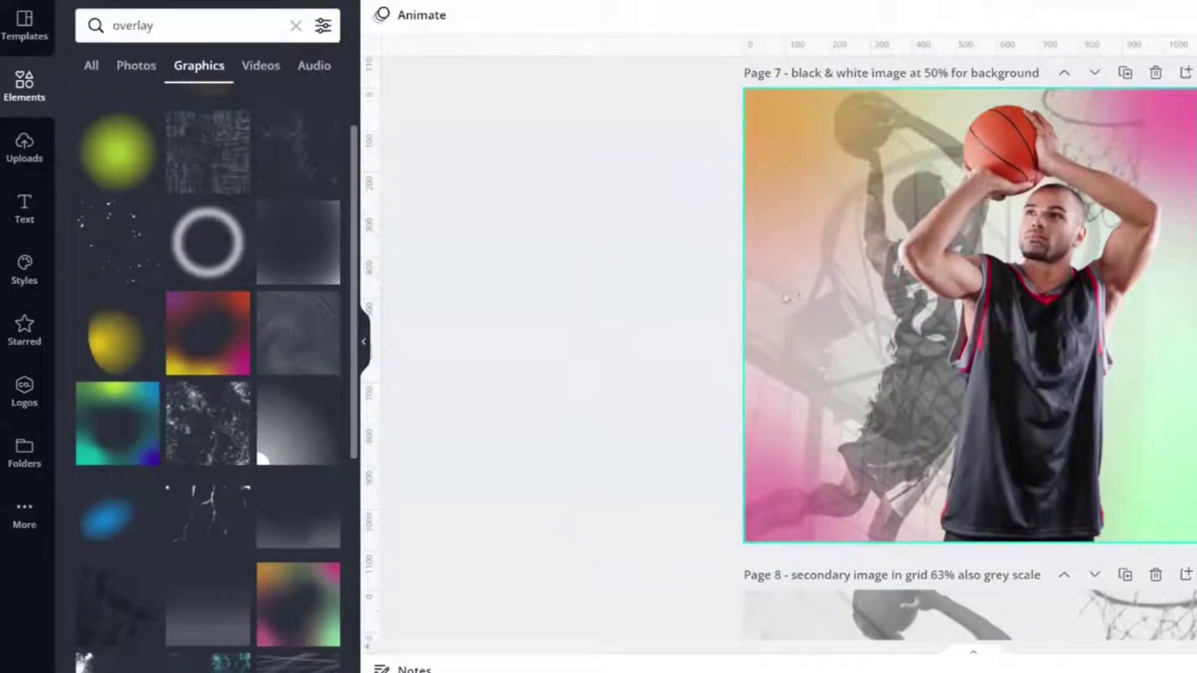
Step: Apply a Classic duotone with white shadows to page 7's background image
{"action": "left_click", "coordinate": [786, 298]}
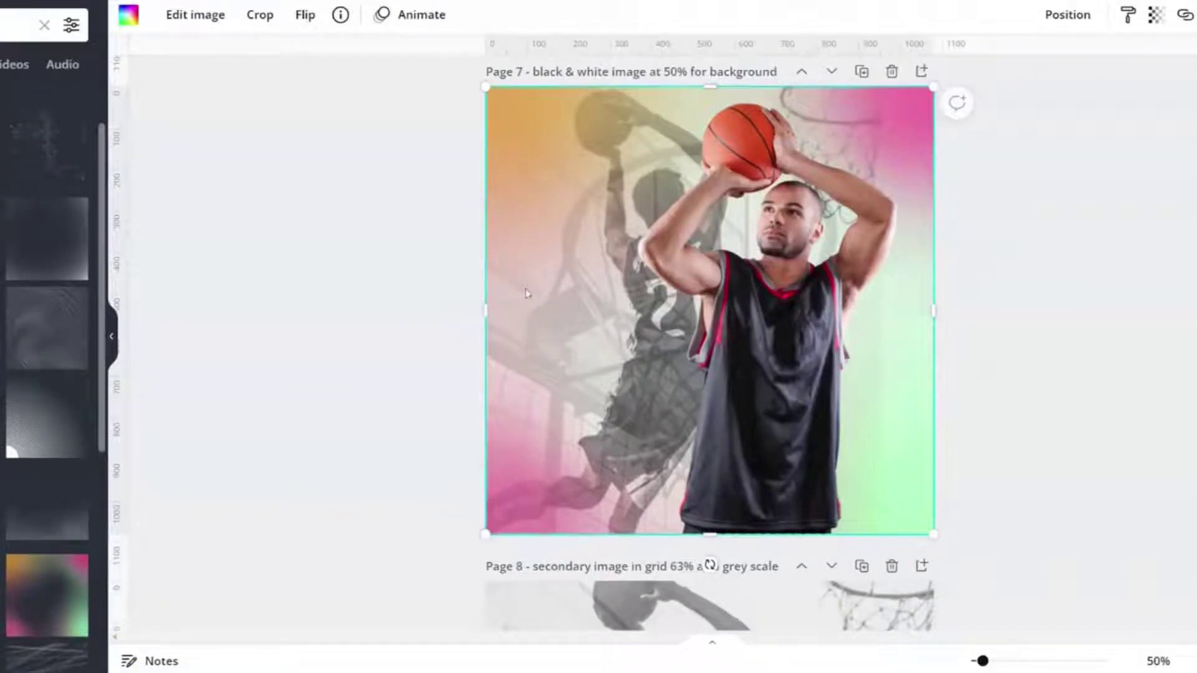
{"action": "left_click", "coordinate": [190, 19]}
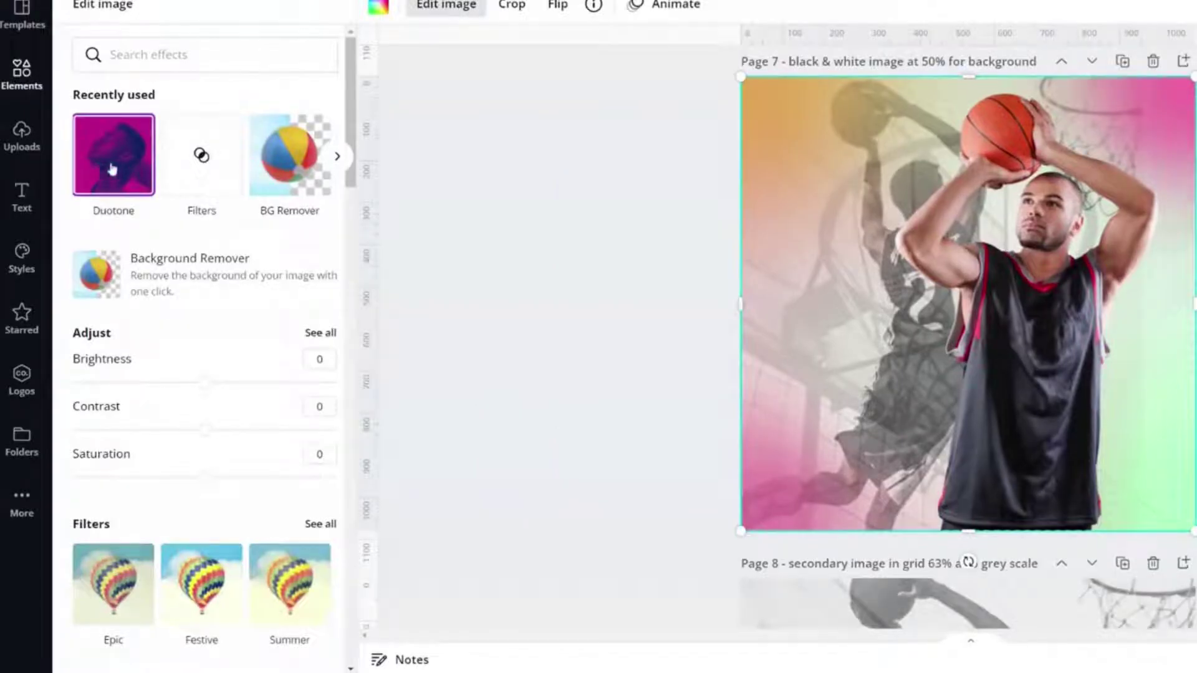
{"action": "left_click", "coordinate": [111, 168]}
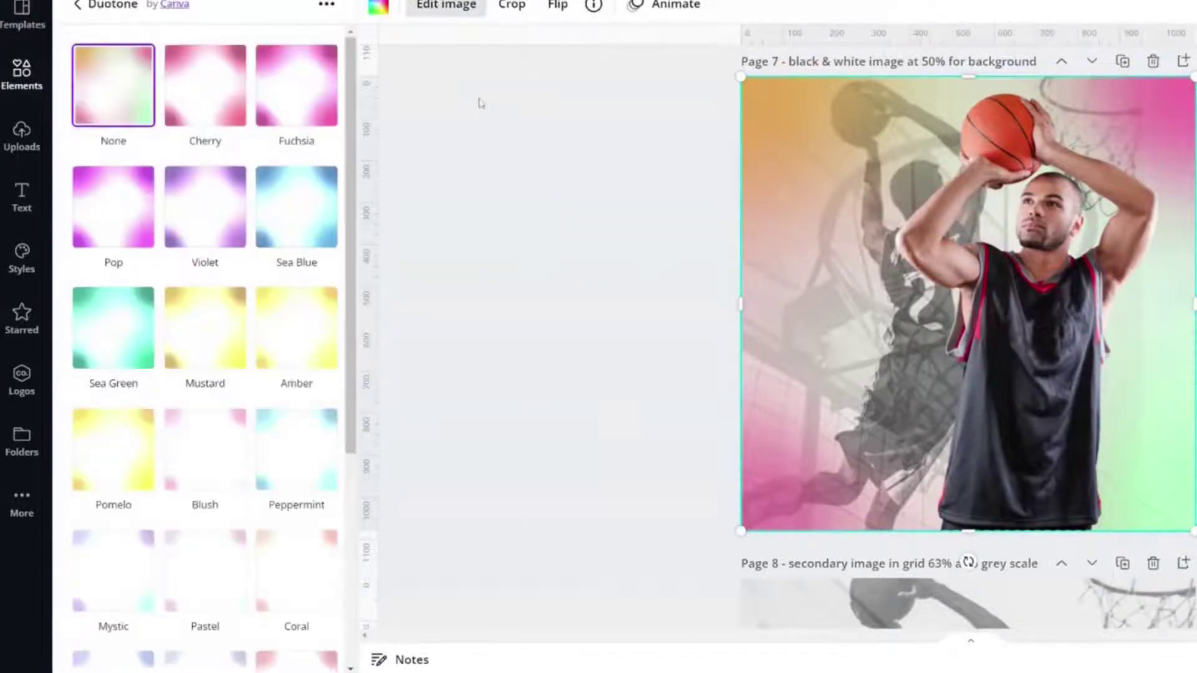
{"action": "scroll", "coordinate": [177, 406], "scroll_direction": "down", "scroll_amount": 5}
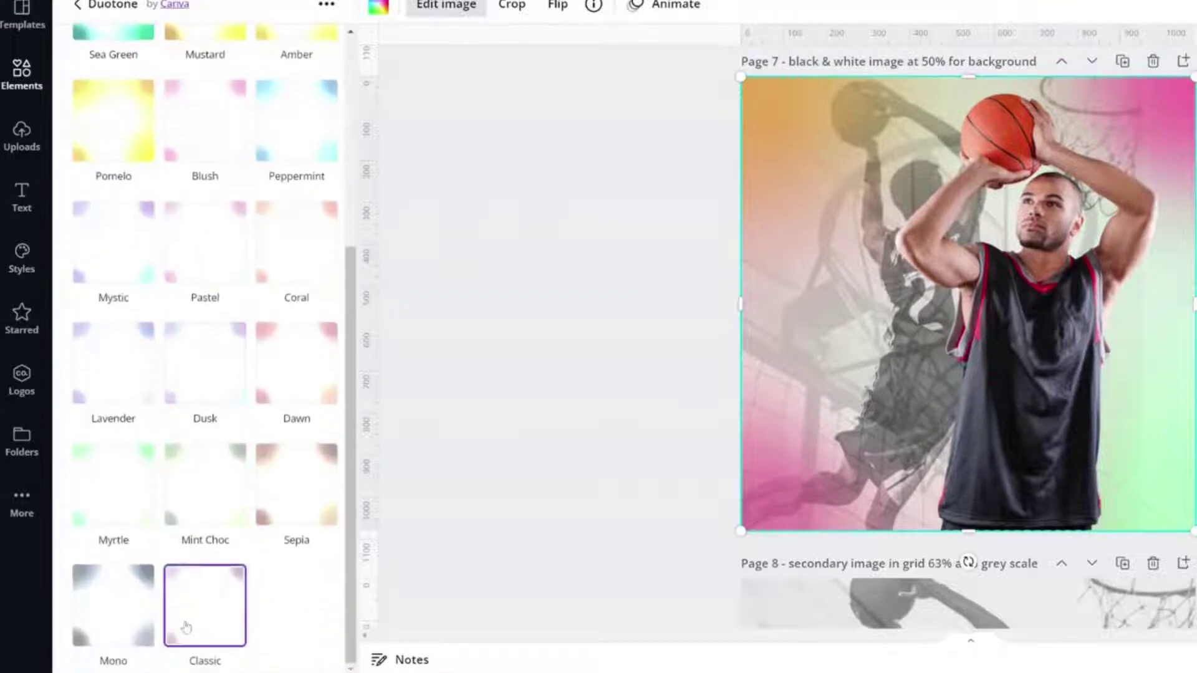
{"action": "left_click", "coordinate": [199, 609]}
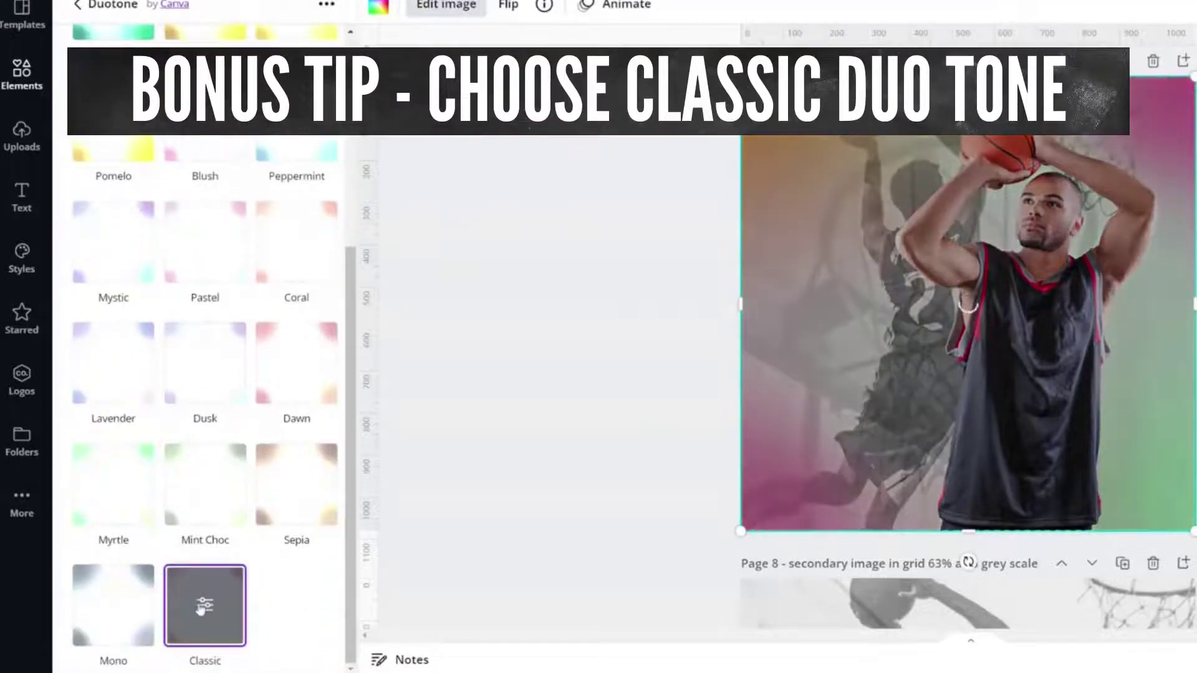
{"action": "left_click", "coordinate": [204, 605]}
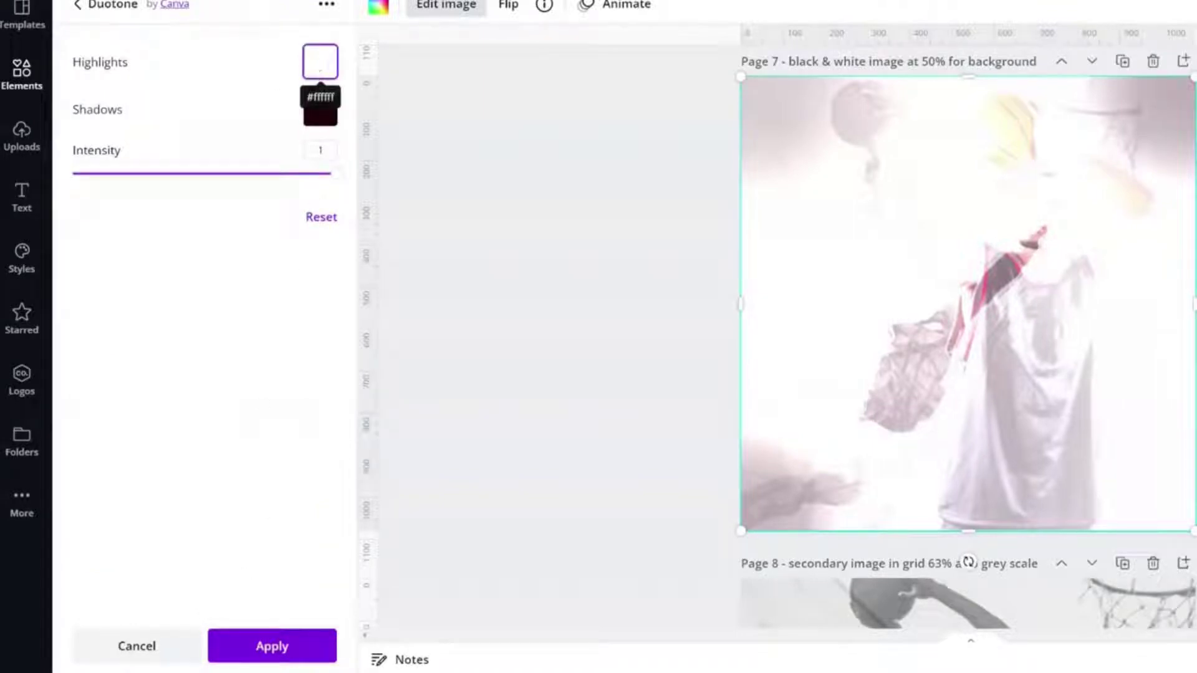
{"action": "left_click", "coordinate": [323, 122]}
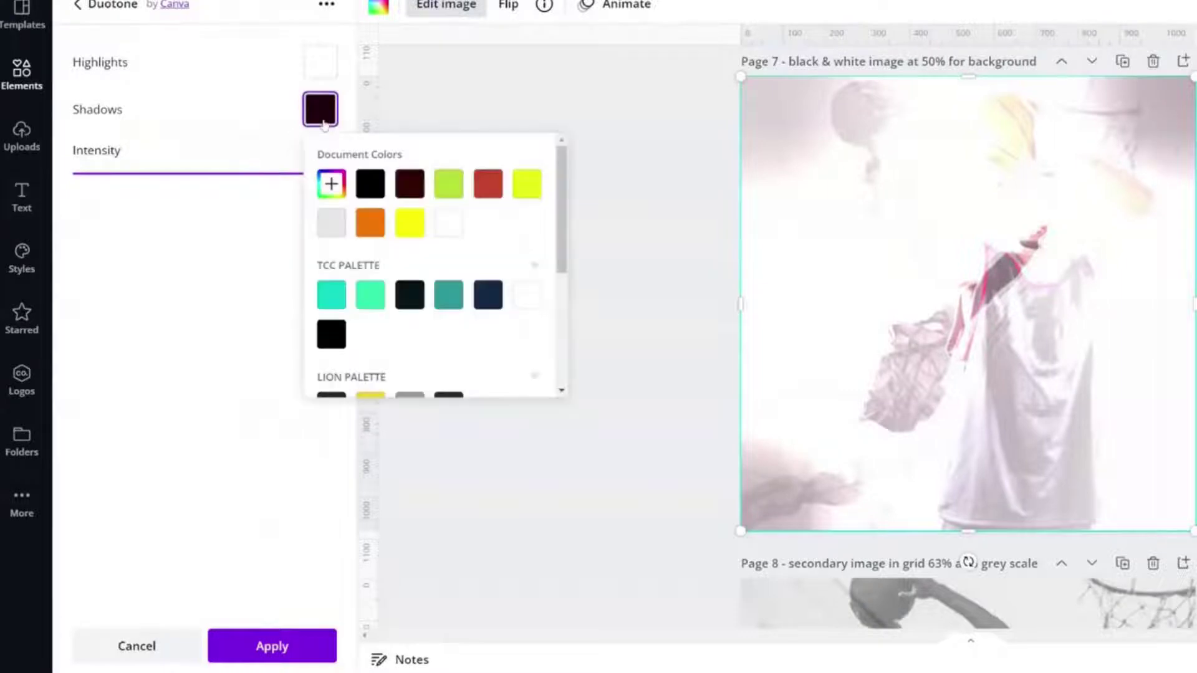
{"action": "left_click", "coordinate": [449, 225]}
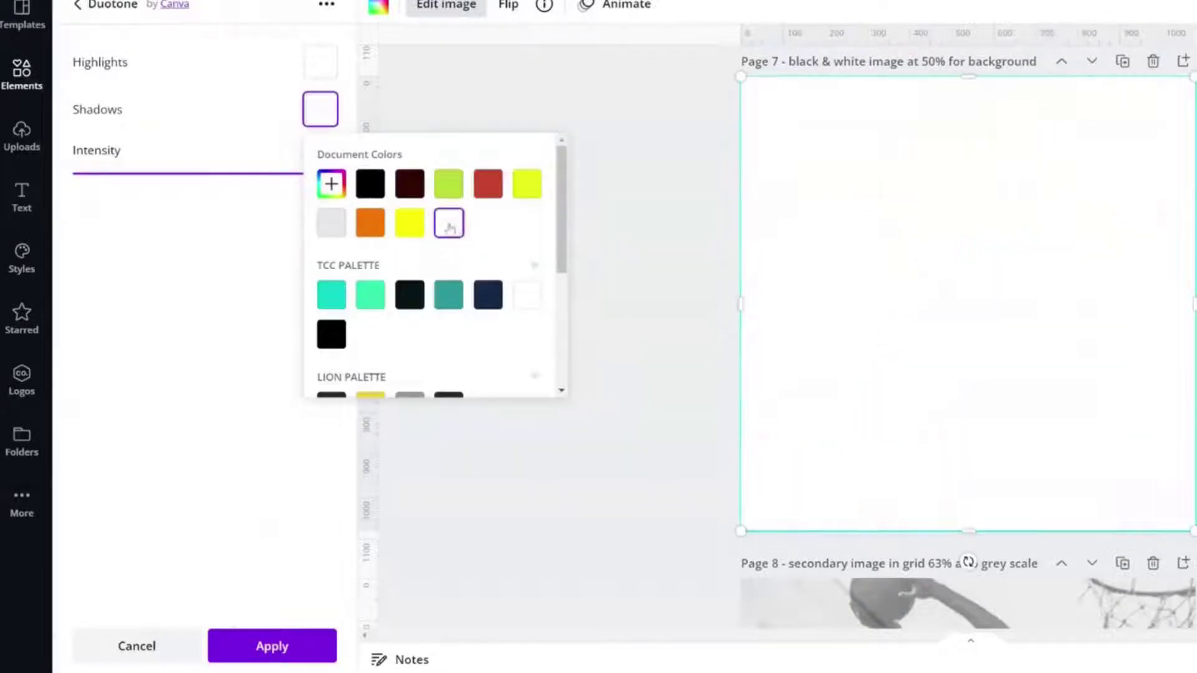
{"action": "left_click", "coordinate": [272, 650]}
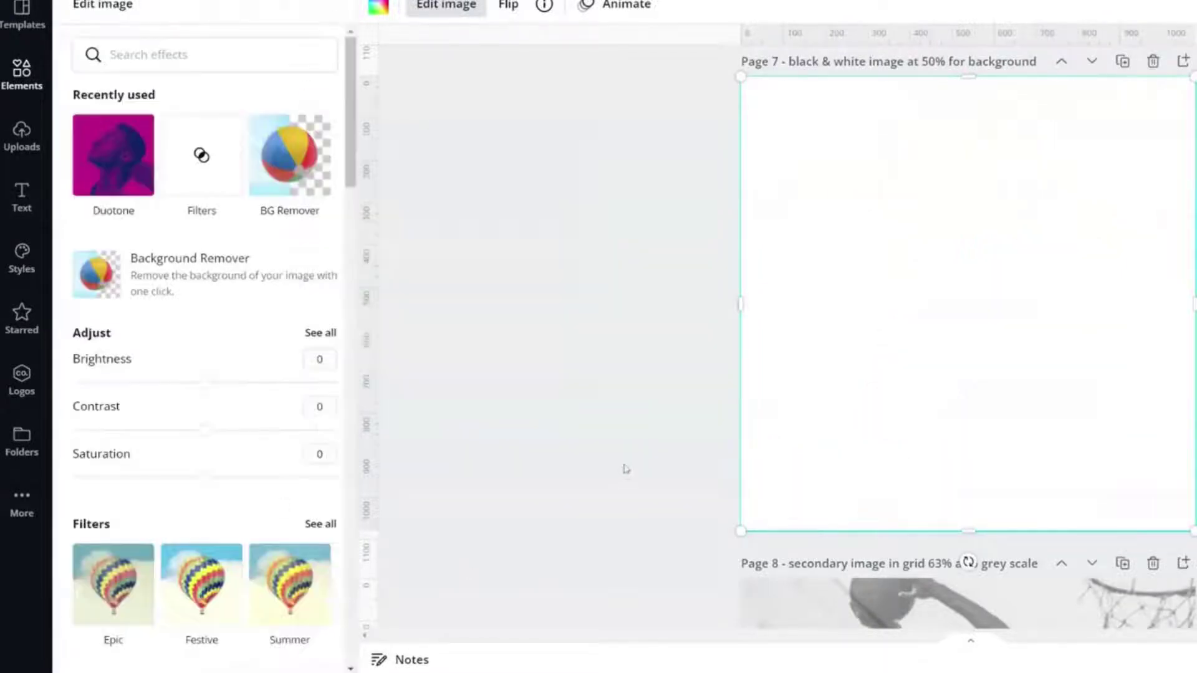
Step: Close the Edit image panel to return to the overlay graphics results
{"action": "key", "text": "Escape"}
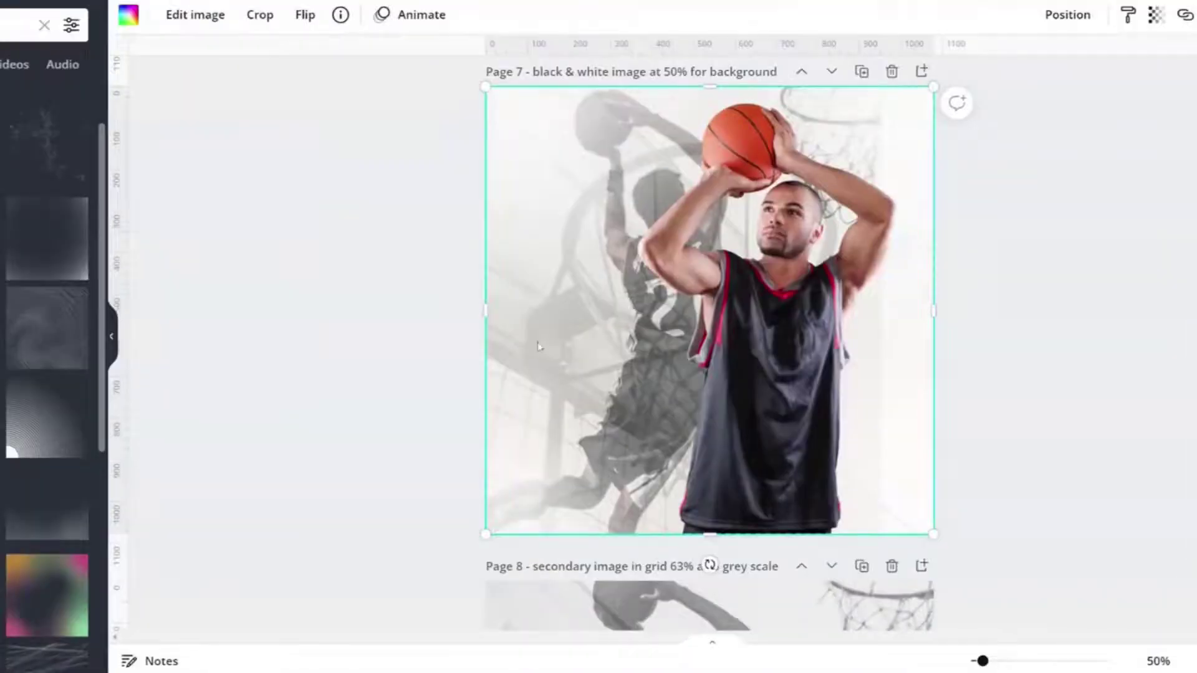
Step: Shift the faded white layer aside and bring the colour player photo to the front
{"action": "mouse_move", "coordinate": [538, 346]}
{"action": "left_mouse_down"}
{"action": "mouse_move", "coordinate": [637, 356]}
{"action": "mouse_move", "coordinate": [540, 347]}
{"action": "left_mouse_up"}
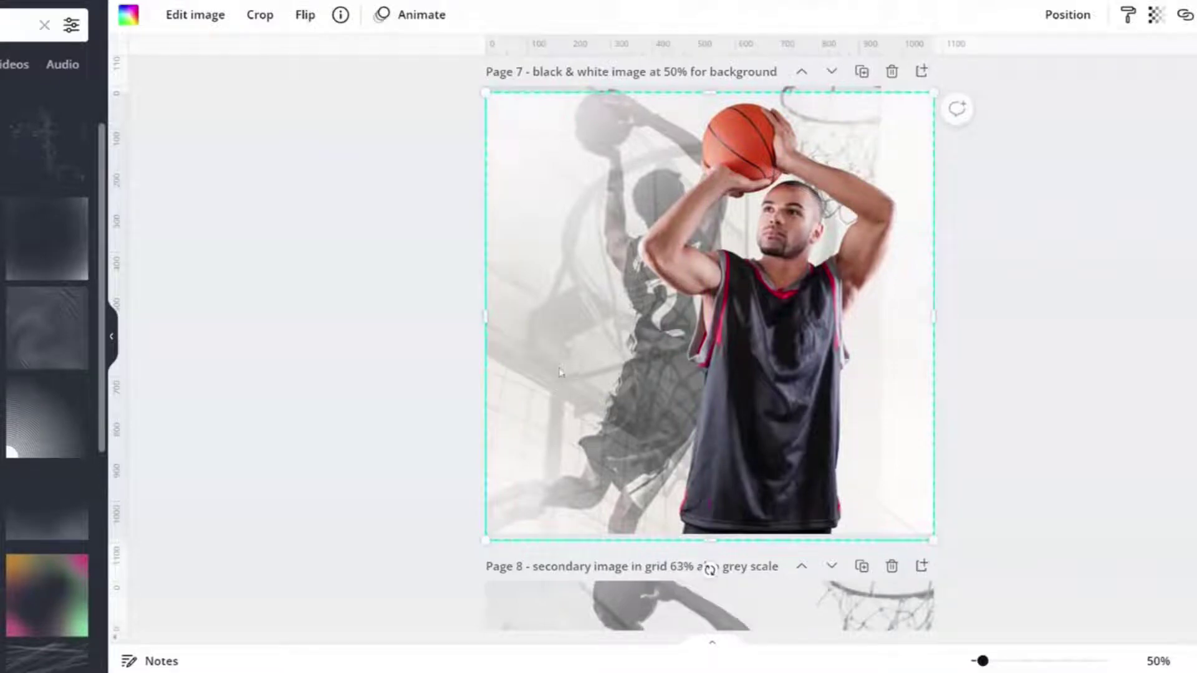
{"action": "left_click_drag", "start_coordinate": [710, 570], "coordinate": [719, 579]}
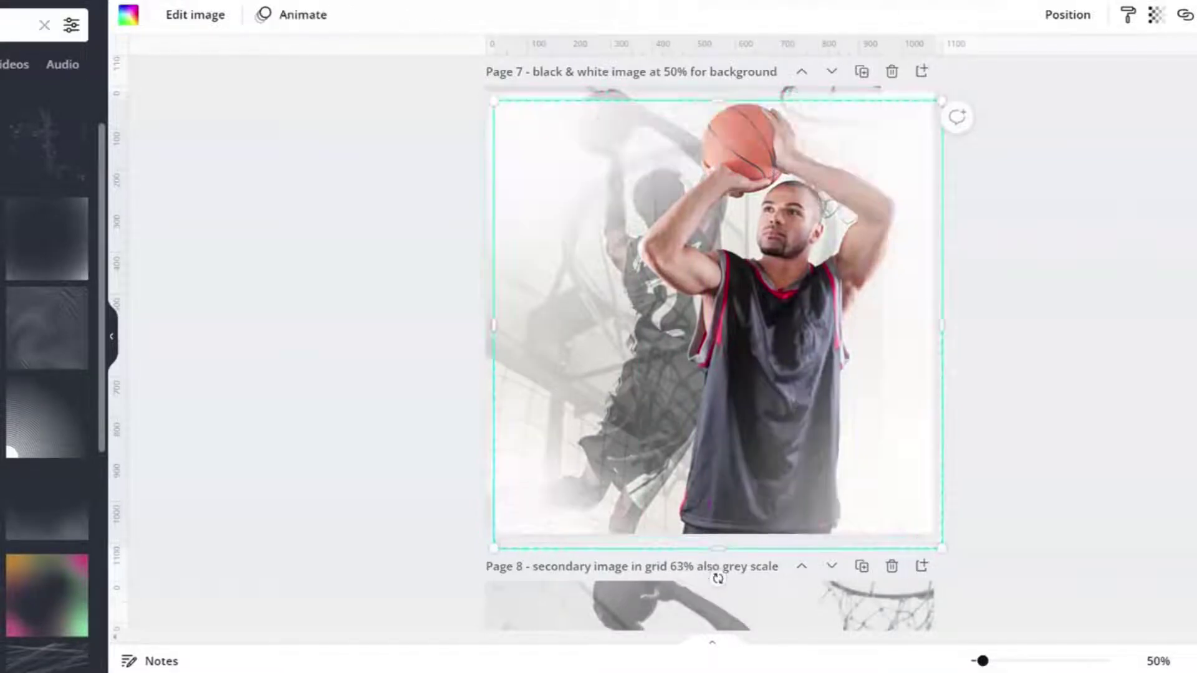
{"action": "left_click_drag", "start_coordinate": [582, 374], "coordinate": [283, 355]}
{"action": "left_click", "coordinate": [764, 306]}
{"action": "right_click", "coordinate": [773, 305]}
{"action": "left_click", "coordinate": [857, 483]}
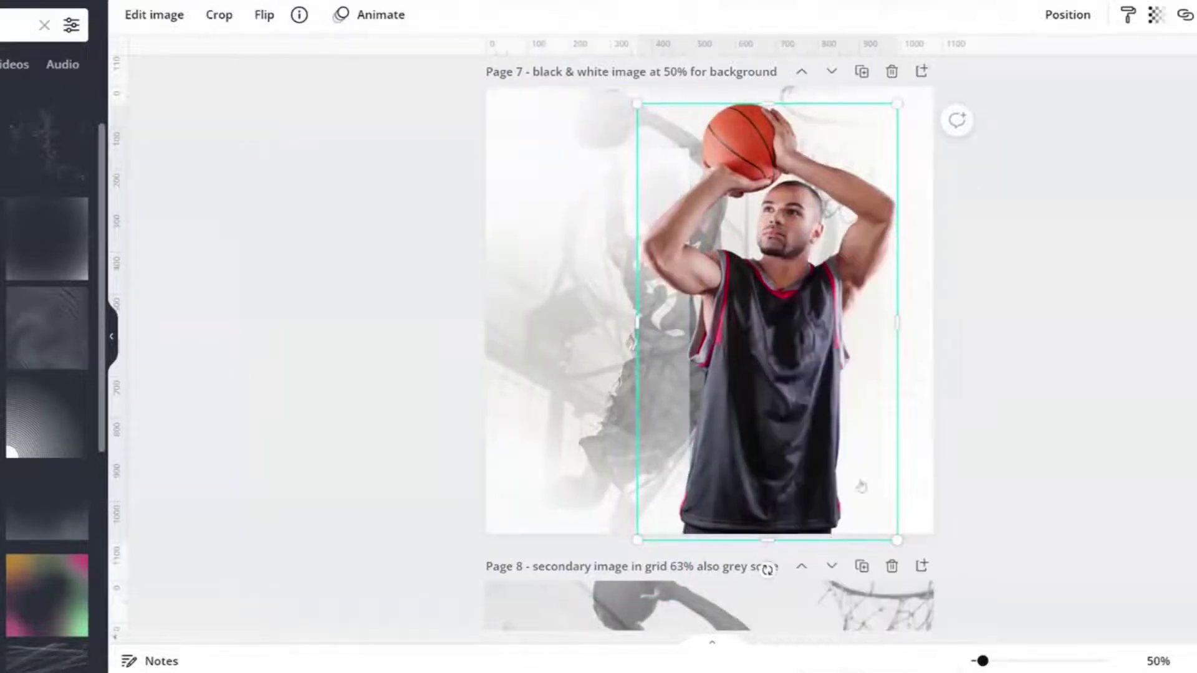
{"action": "left_click_drag", "start_coordinate": [485, 268], "coordinate": [742, 291]}
{"action": "left_click", "coordinate": [1067, 14]}
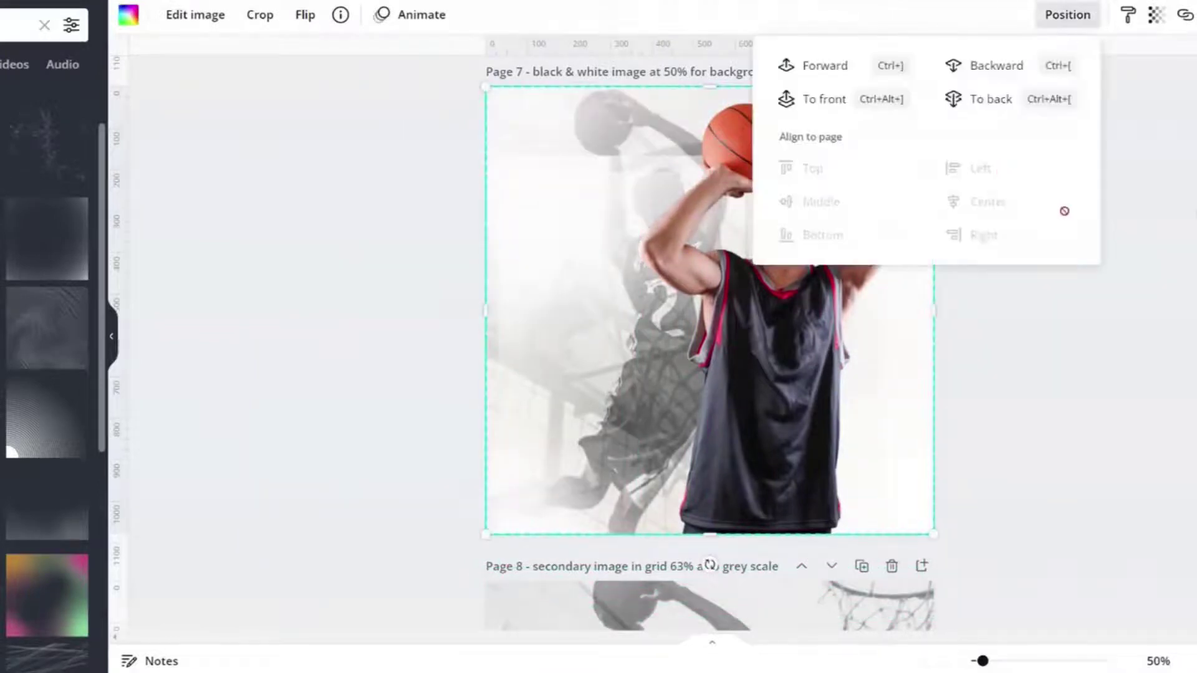
{"action": "key", "text": "Escape"}
Step: Align the colour player photo to the page's centre and middle on page 7
{"action": "mouse_move", "coordinate": [578, 200]}
{"action": "left_mouse_down"}
{"action": "mouse_move", "coordinate": [561, 256]}
{"action": "mouse_move", "coordinate": [559, 195]}
{"action": "left_mouse_up"}
{"action": "left_click", "coordinate": [1066, 14]}
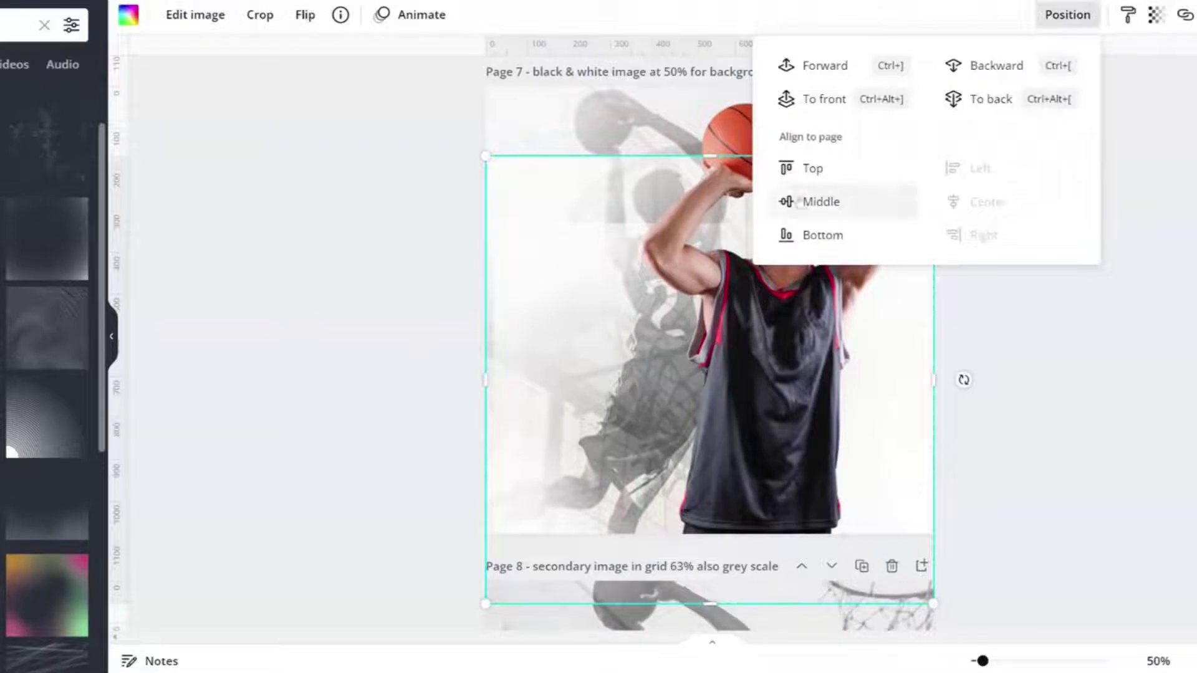
{"action": "left_click", "coordinate": [819, 201]}
{"action": "left_click", "coordinate": [568, 283]}
{"action": "left_click", "coordinate": [1067, 15]}
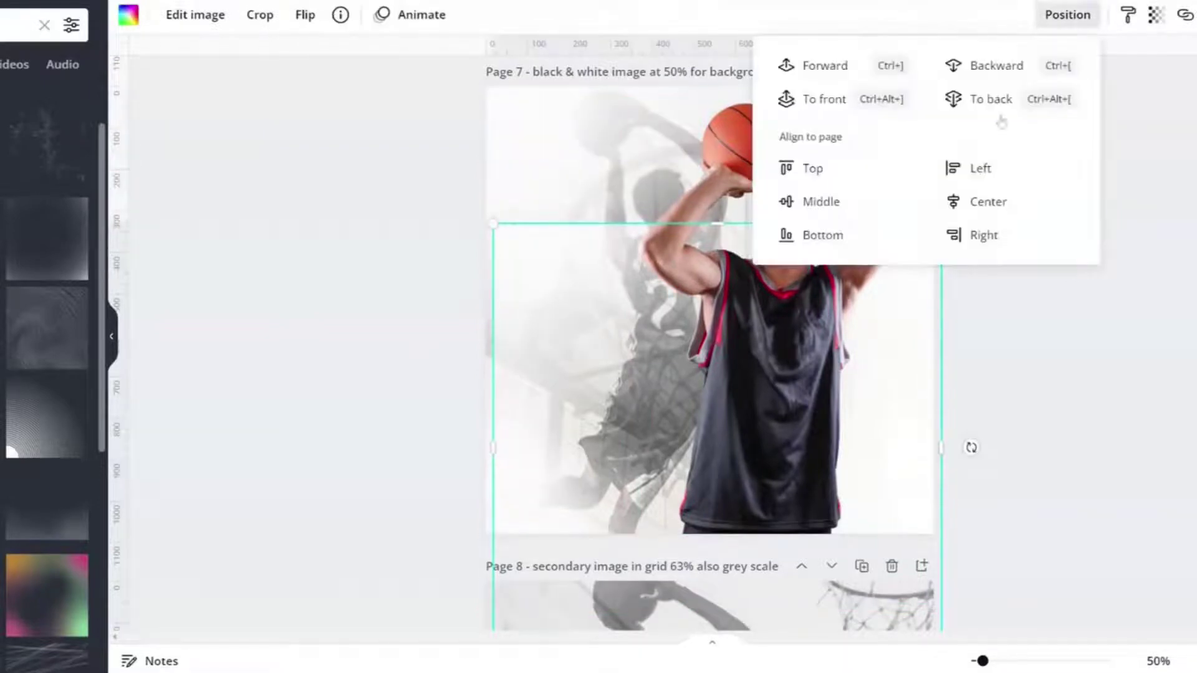
{"action": "left_click", "coordinate": [992, 215]}
{"action": "left_click", "coordinate": [823, 195]}
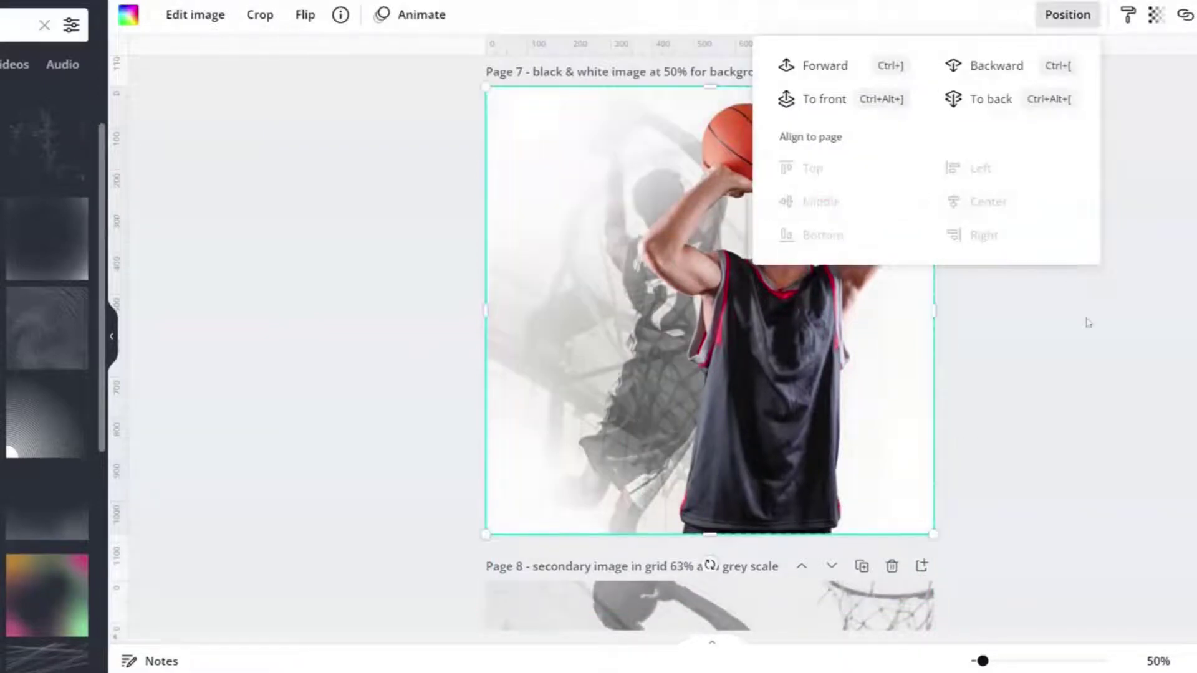
{"action": "scroll", "coordinate": [1124, 344], "scroll_direction": "down", "scroll_amount": 1}
{"action": "left_click", "coordinate": [1124, 343]}
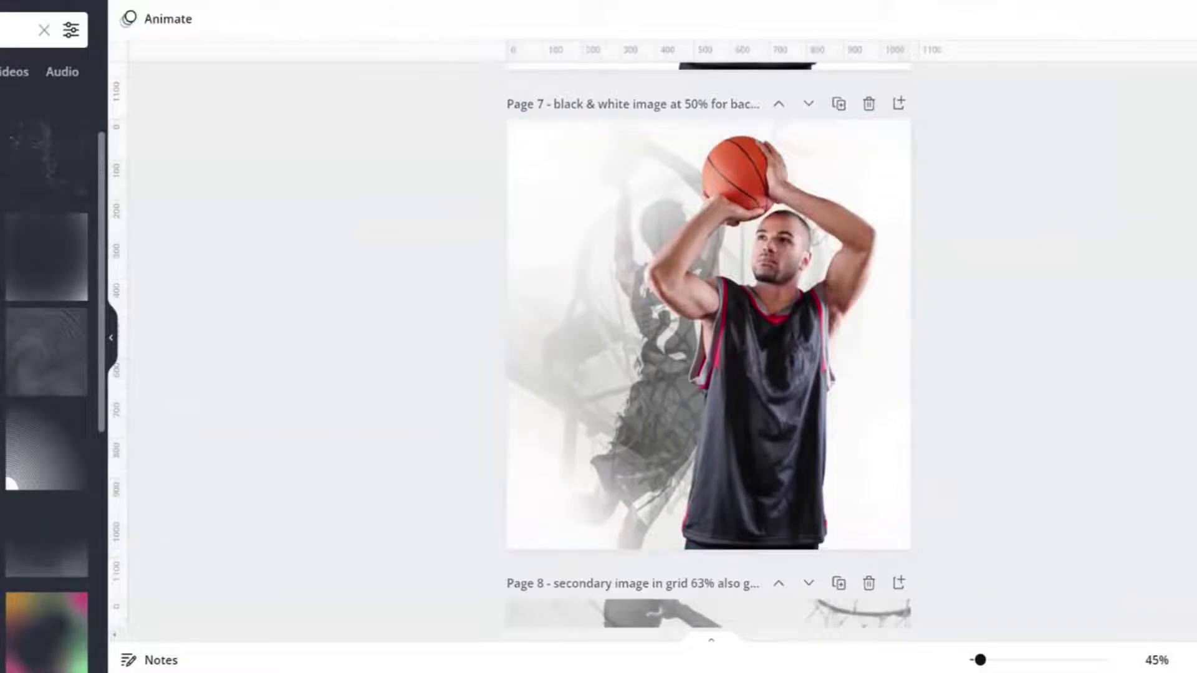
{"action": "key", "text": "ctrl+equal"}
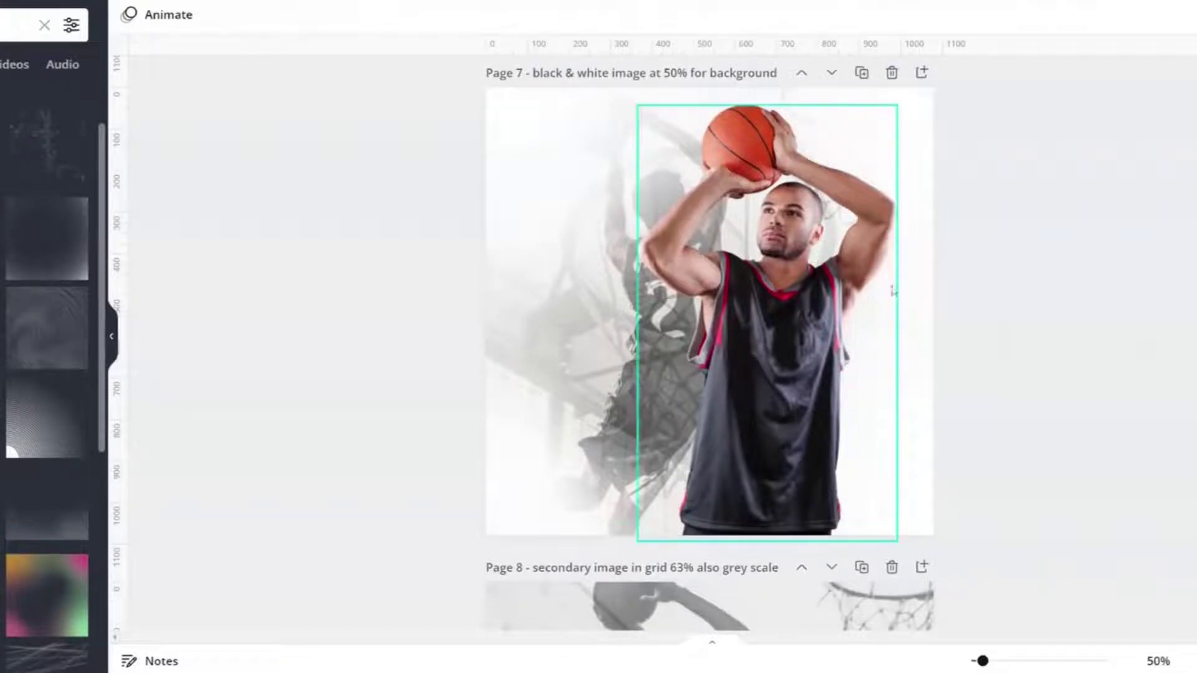
Step: Position the colour player image and move the other player photo onto page 7 over the dunk image
{"action": "left_click", "coordinate": [748, 359]}
{"action": "left_click_drag", "start_coordinate": [748, 359], "coordinate": [773, 377]}
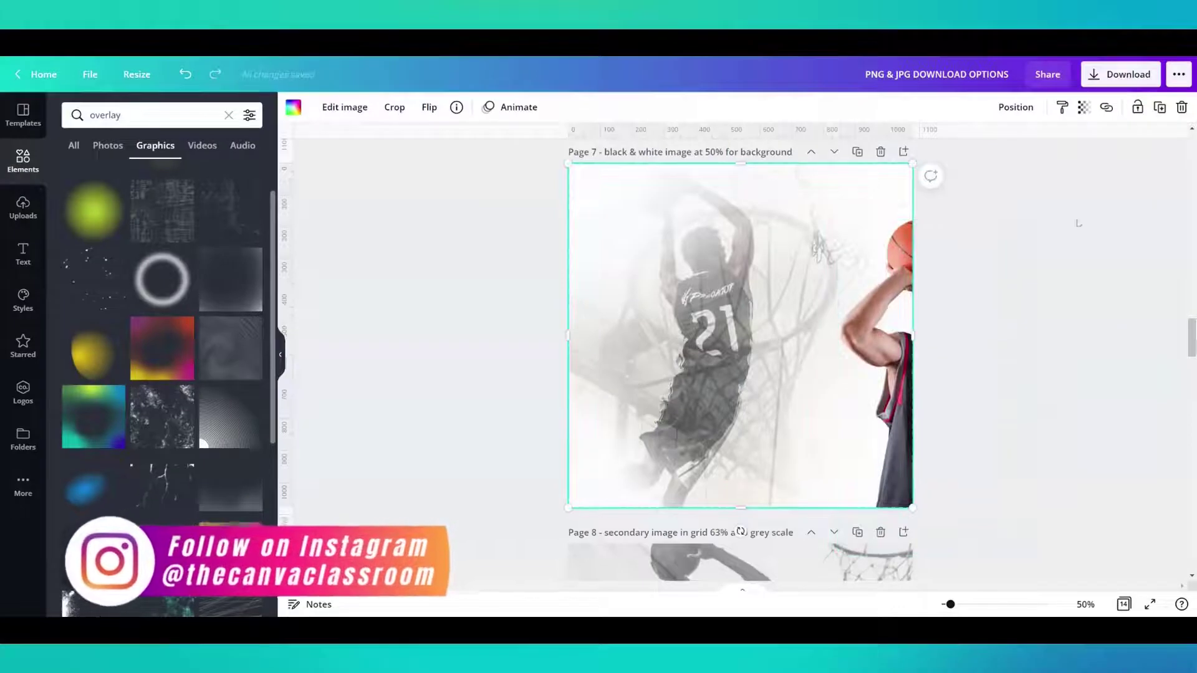
{"action": "left_click", "coordinate": [1137, 108]}
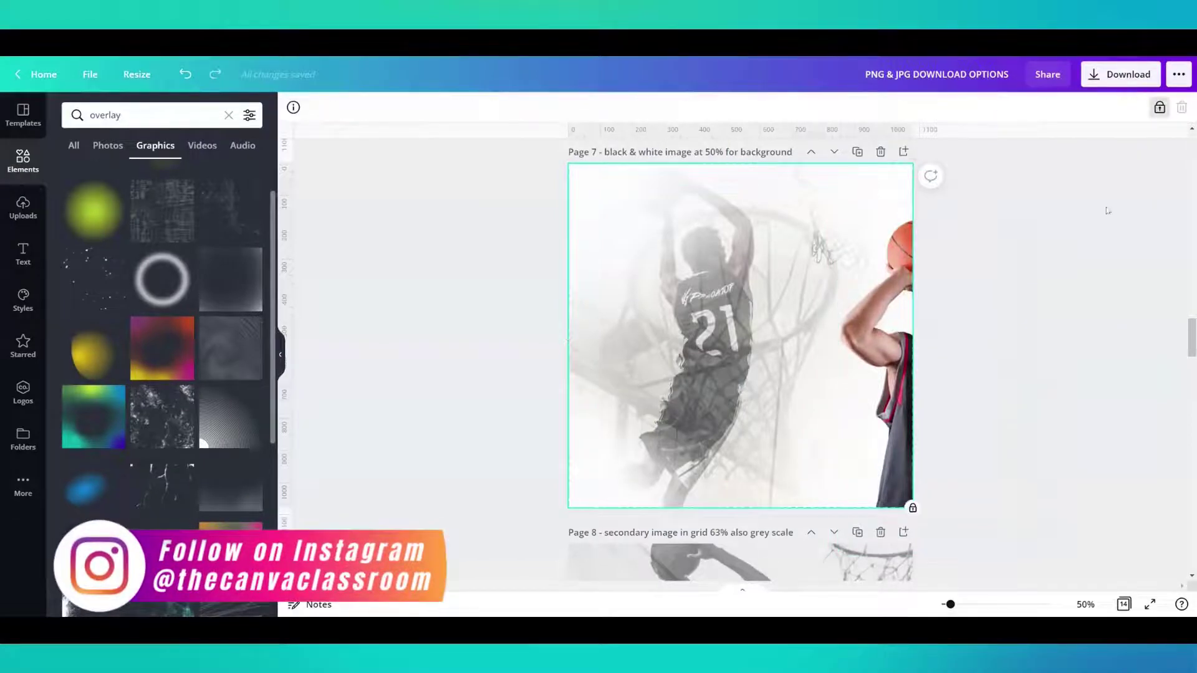
{"action": "left_click", "coordinate": [936, 374]}
{"action": "left_click_drag", "start_coordinate": [936, 374], "coordinate": [776, 336]}
{"action": "left_click", "coordinate": [1161, 133]}
{"action": "key", "text": "Tab"}
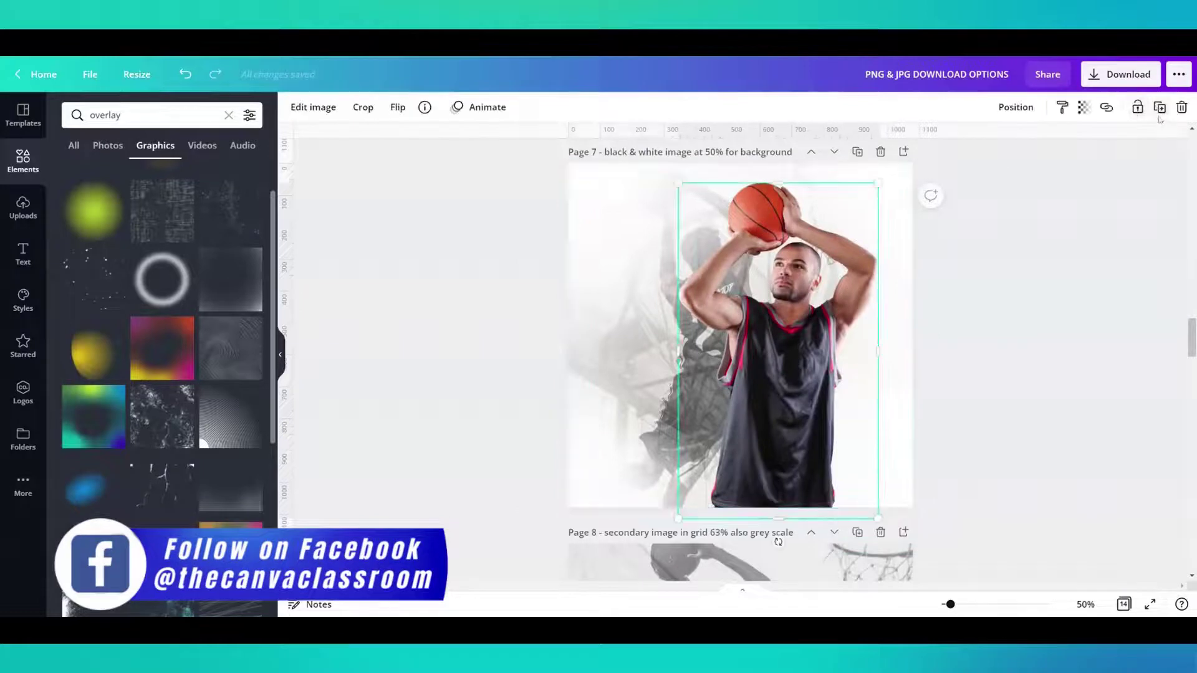
{"action": "key", "text": "shift+Right"}
{"action": "key", "text": "shift+Down"}
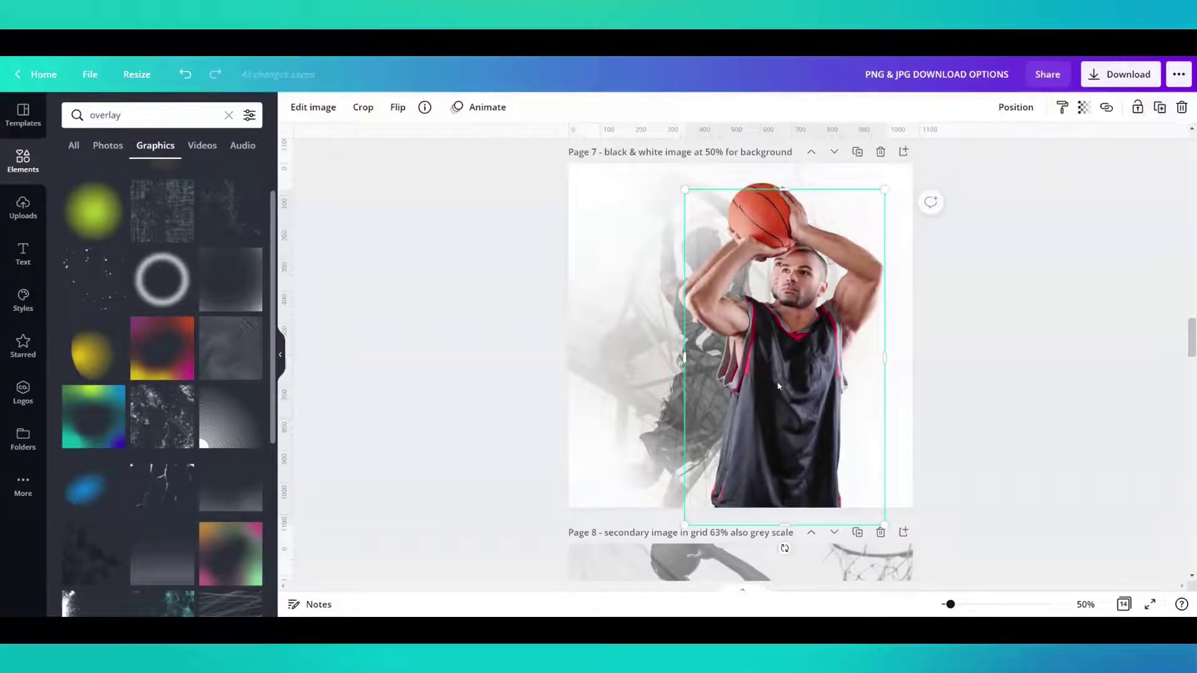
Step: Duplicate the player image, send the copy backward, and move it onto page 7
{"action": "left_click_drag", "start_coordinate": [779, 387], "coordinate": [928, 423]}
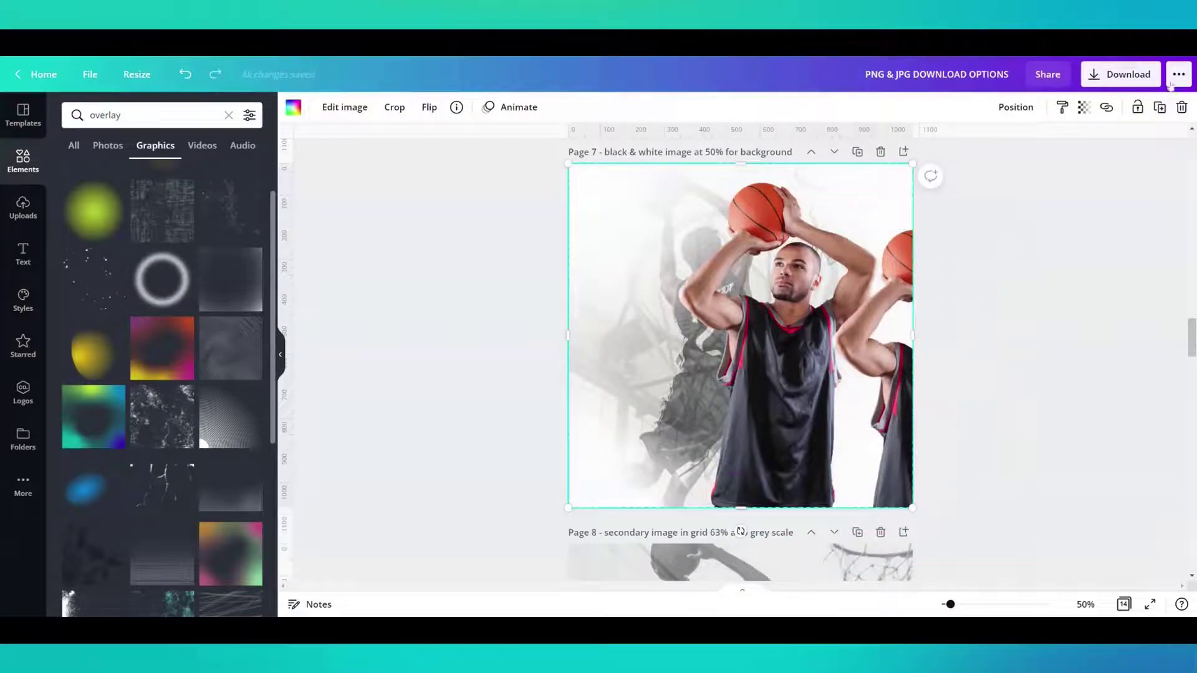
{"action": "left_click", "coordinate": [1160, 108]}
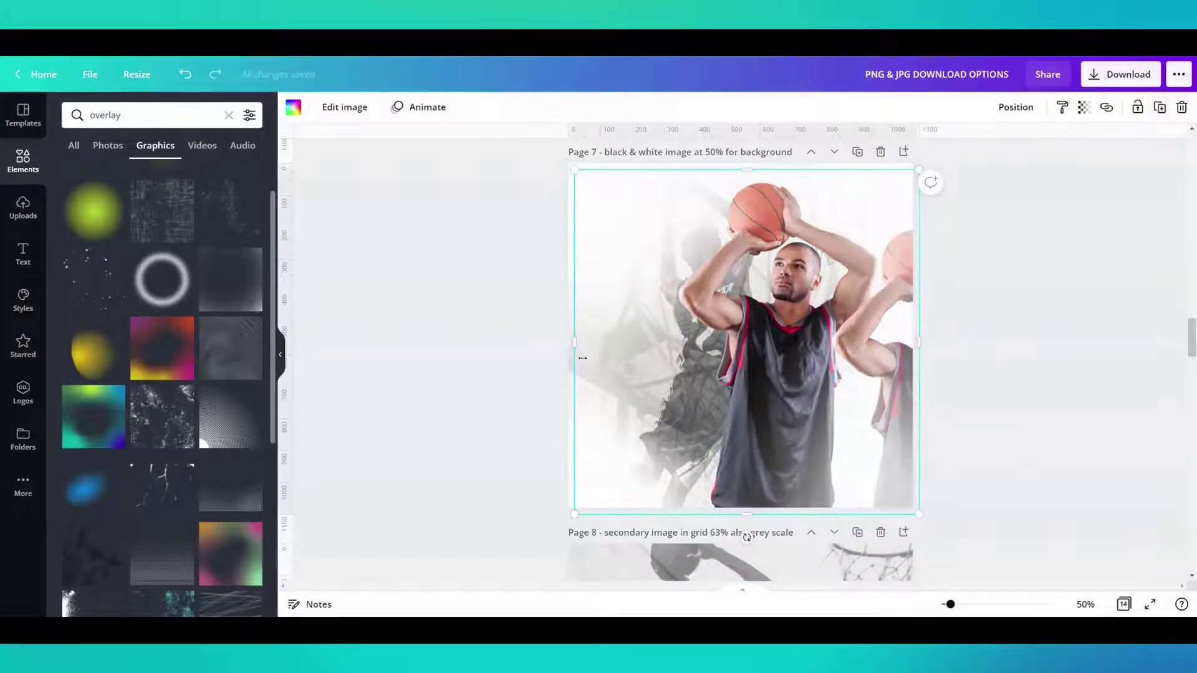
{"action": "key", "text": "ctrl+z"}
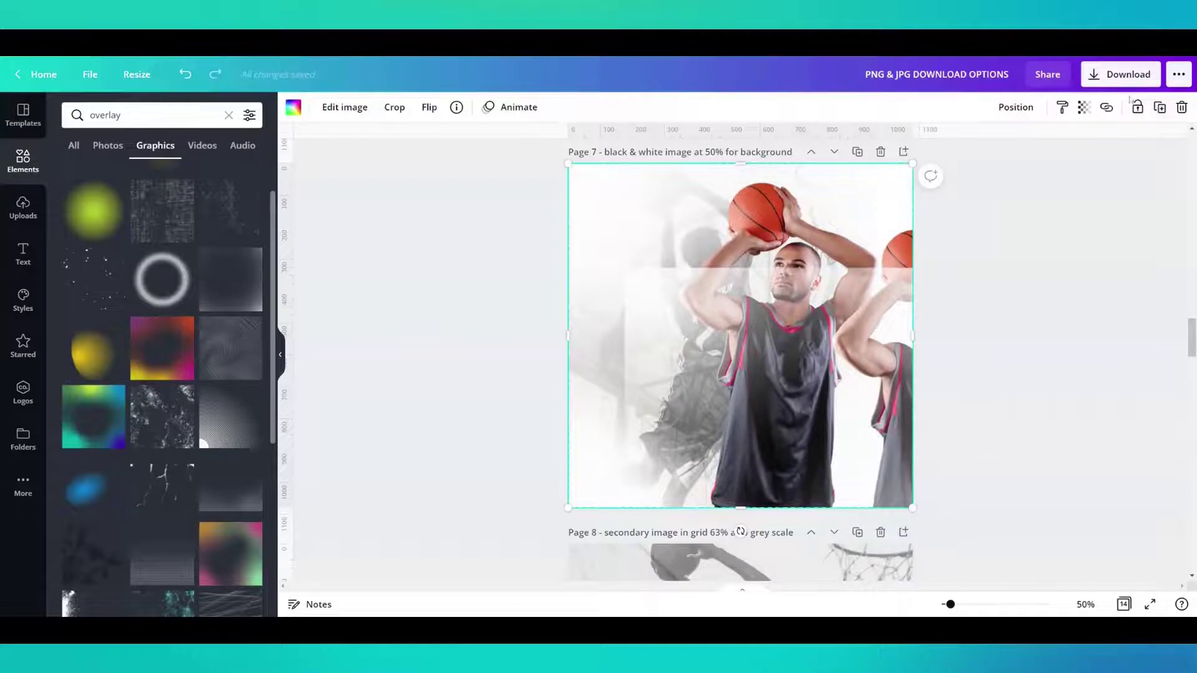
{"action": "left_click", "coordinate": [1161, 108]}
{"action": "left_click_drag", "start_coordinate": [685, 329], "coordinate": [628, 226]}
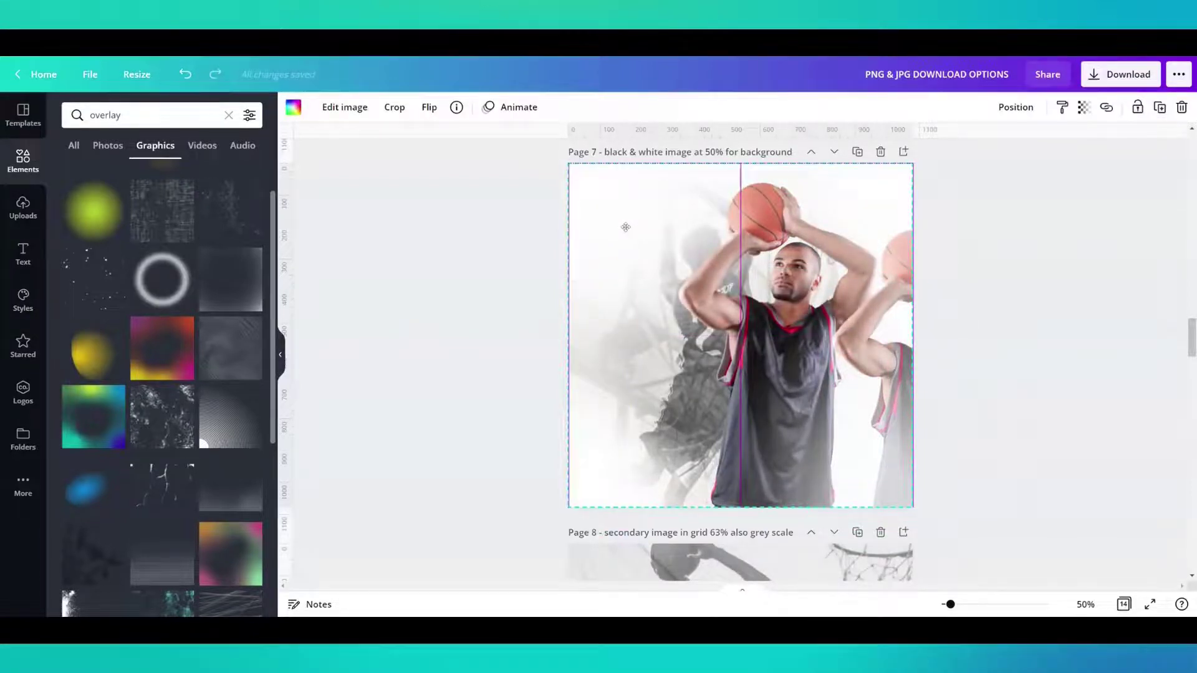
{"action": "right_click", "coordinate": [647, 277]}
{"action": "left_click", "coordinate": [685, 388]}
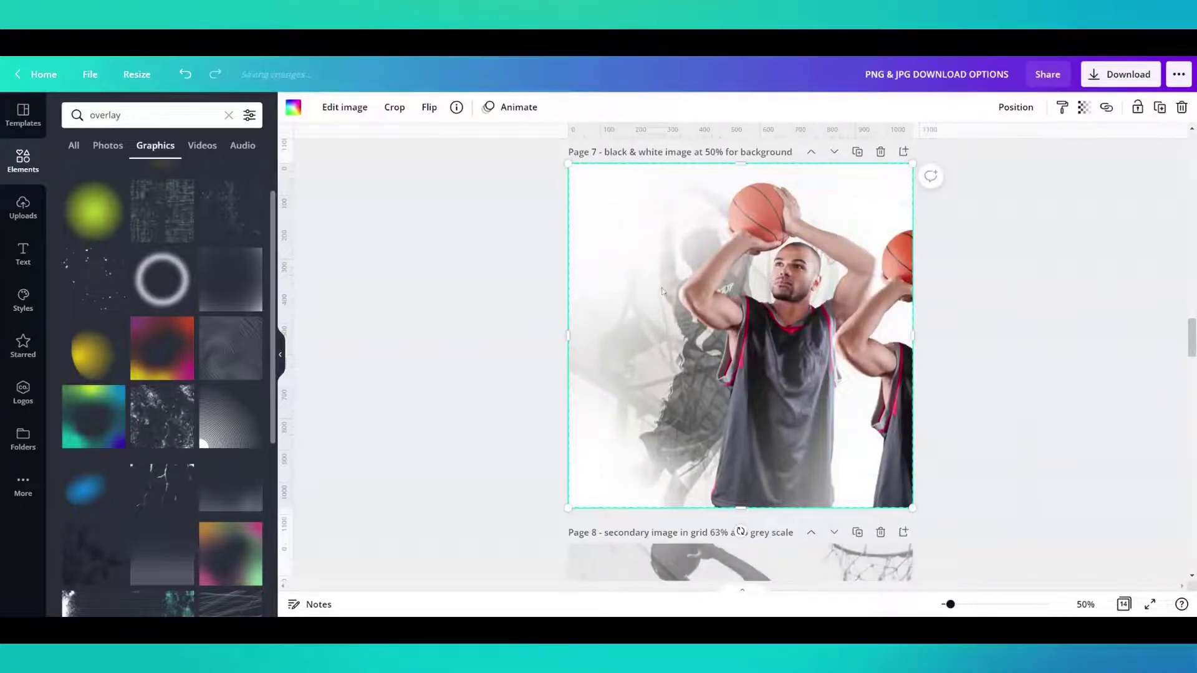
{"action": "left_click", "coordinate": [1085, 240]}
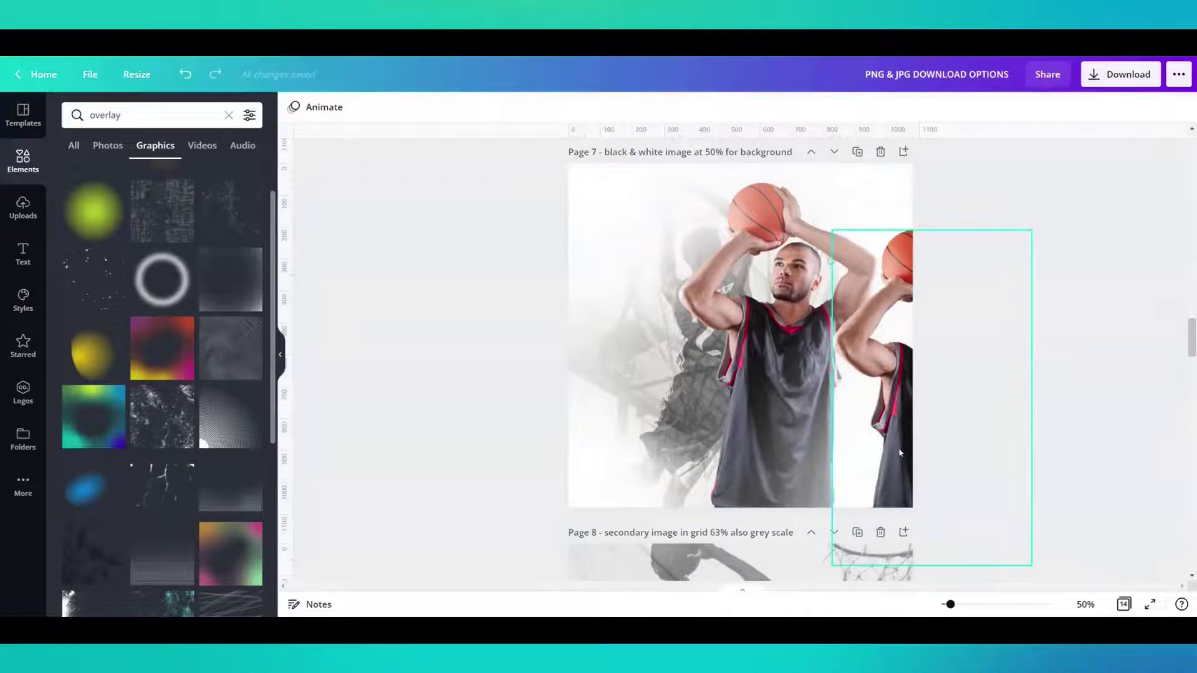
{"action": "left_click_drag", "start_coordinate": [900, 454], "coordinate": [713, 393]}
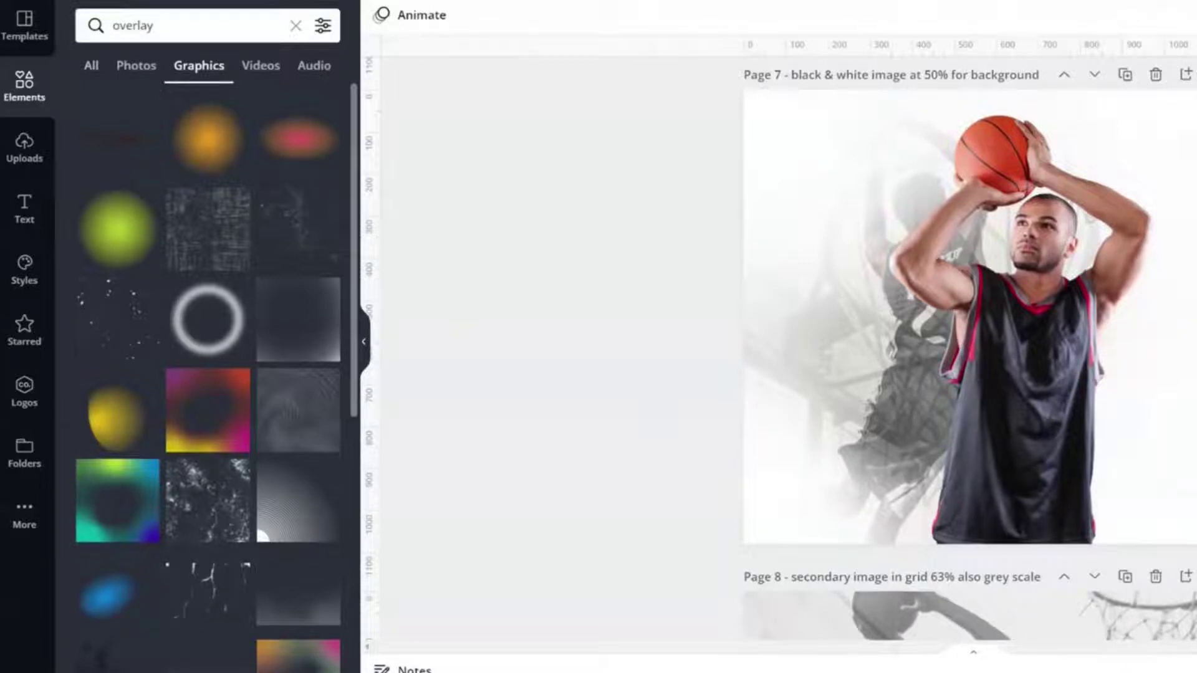
Step: Add the Lime Green Blur Circle graphic and recolour all its swatches to white
{"action": "left_click", "coordinate": [110, 225]}
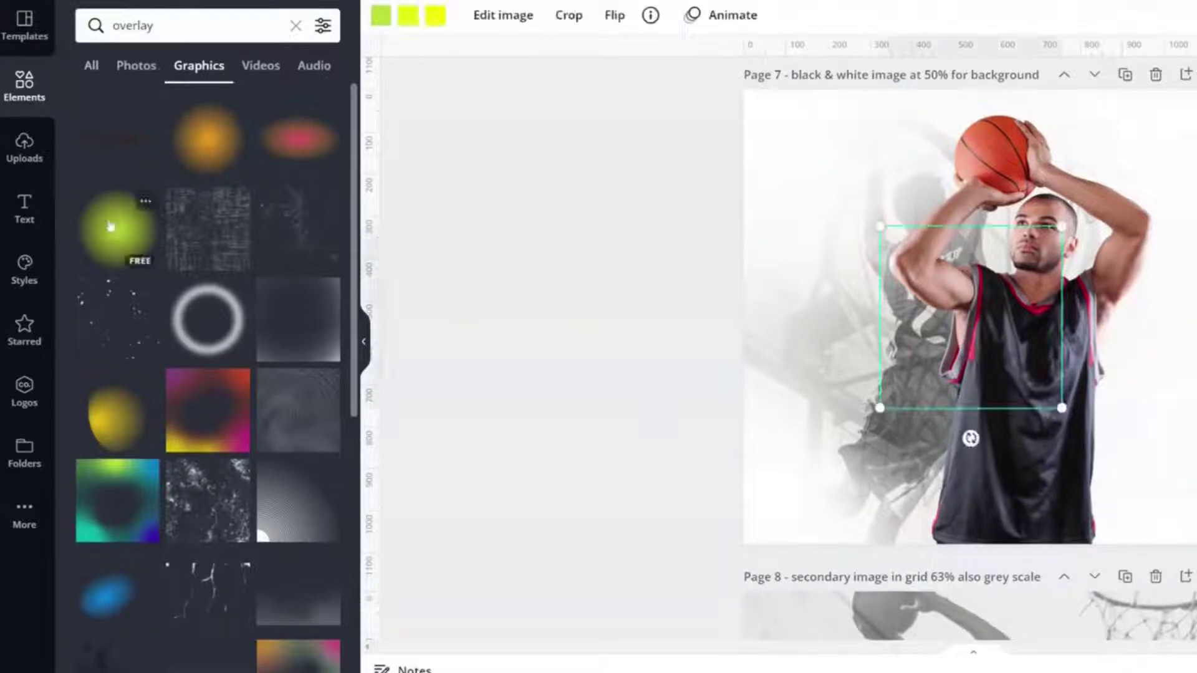
{"action": "left_click", "coordinate": [147, 201]}
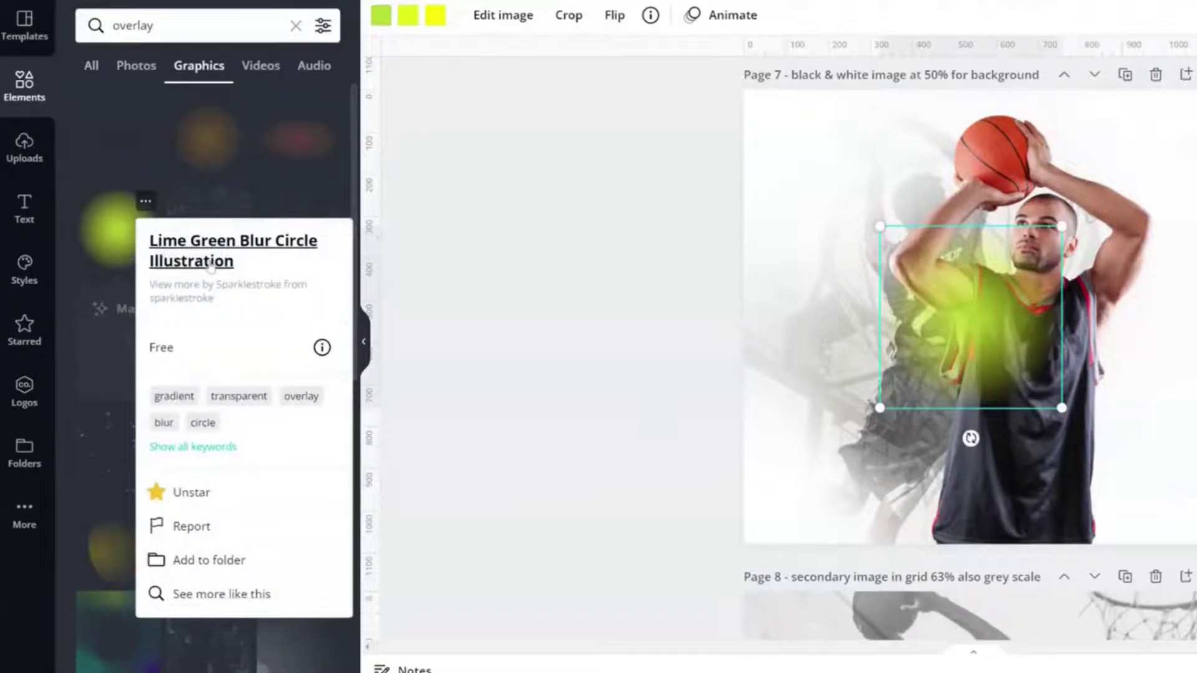
{"action": "left_click", "coordinate": [381, 14]}
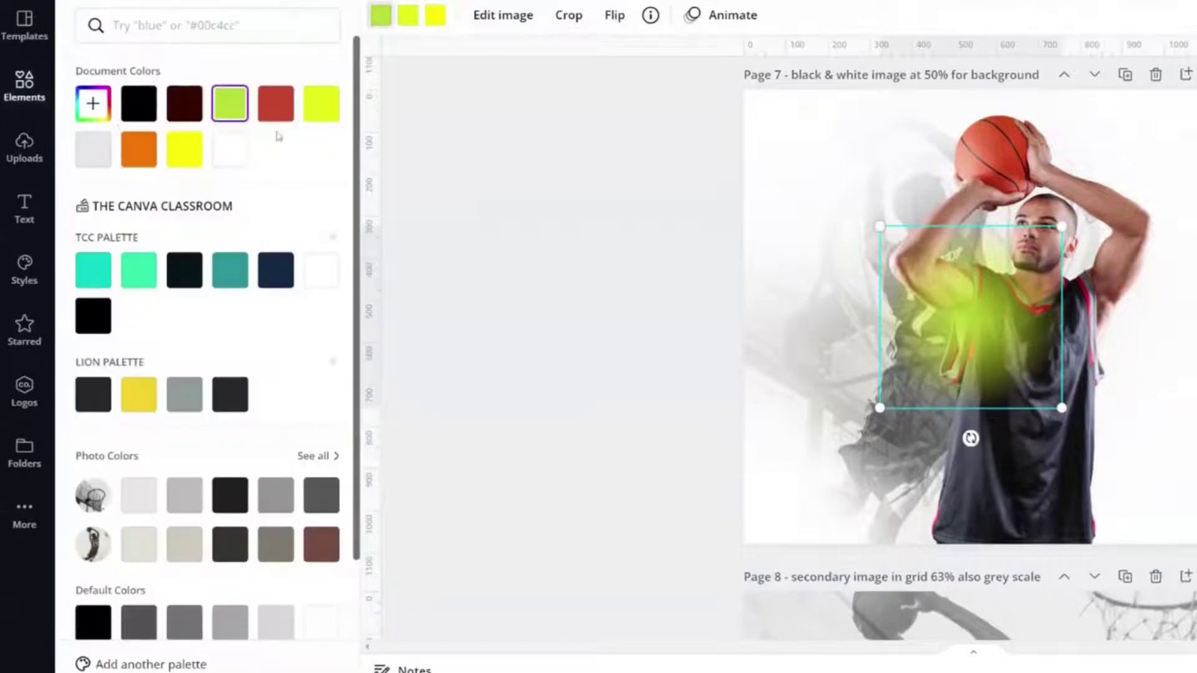
{"action": "left_click", "coordinate": [230, 149]}
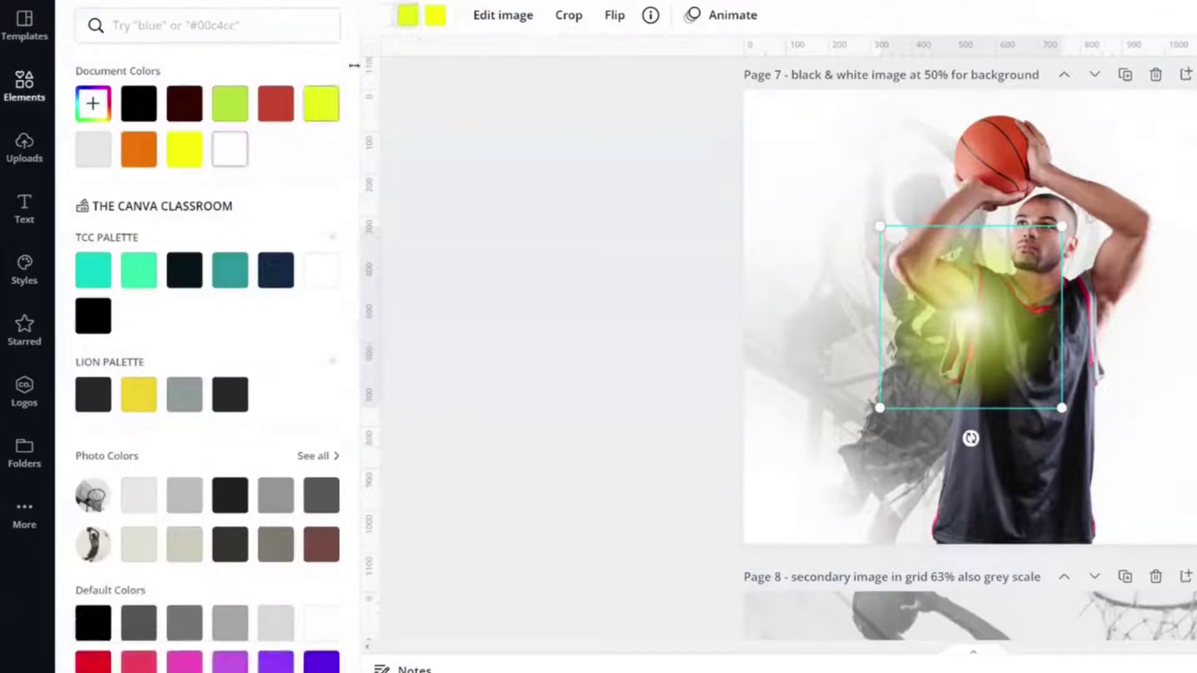
{"action": "left_click", "coordinate": [230, 148]}
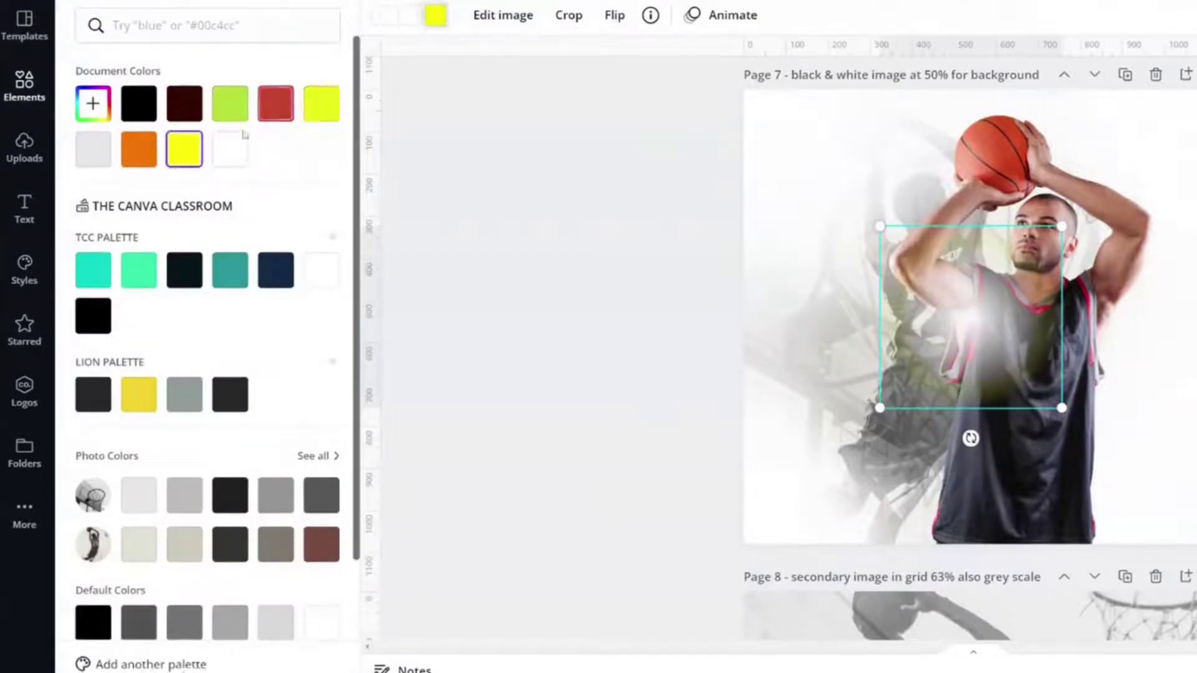
{"action": "left_click", "coordinate": [229, 148]}
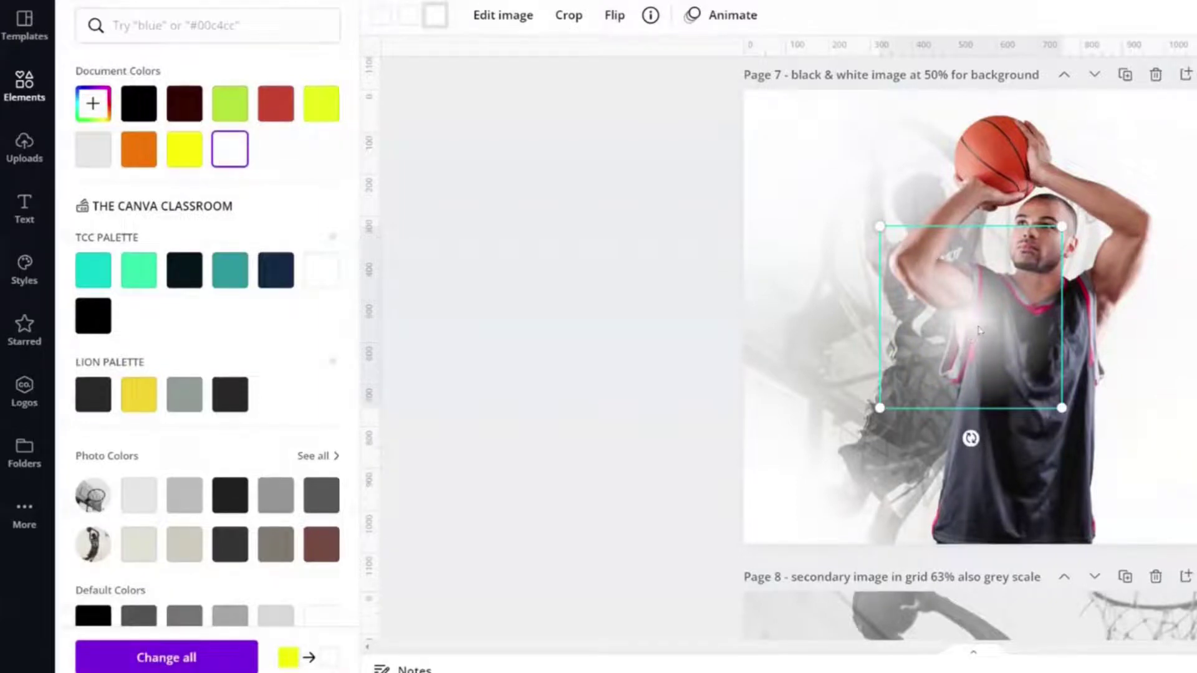
Step: Move and resize the white glow over the player's lower body at page 7's bottom right
{"action": "left_click_drag", "start_coordinate": [979, 330], "coordinate": [1105, 530]}
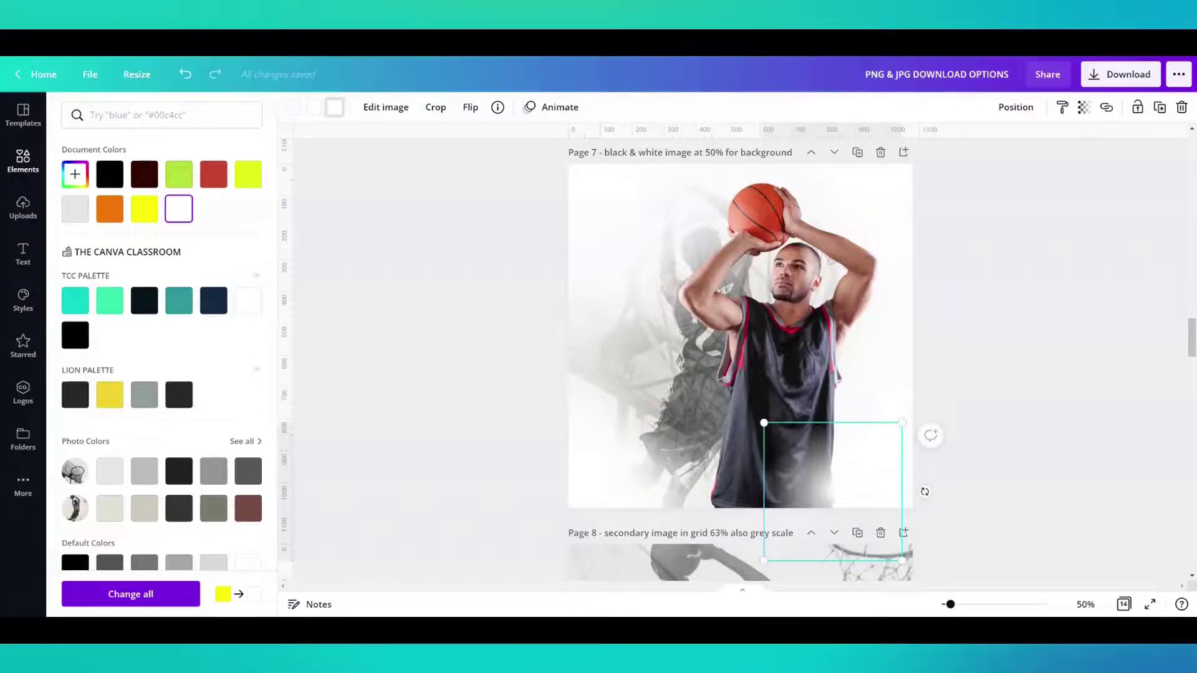
{"action": "left_click_drag", "start_coordinate": [852, 489], "coordinate": [699, 497]}
{"action": "left_click_drag", "start_coordinate": [805, 509], "coordinate": [881, 203]}
{"action": "left_click_drag", "start_coordinate": [879, 306], "coordinate": [474, 359]}
{"action": "left_click", "coordinate": [473, 360]}
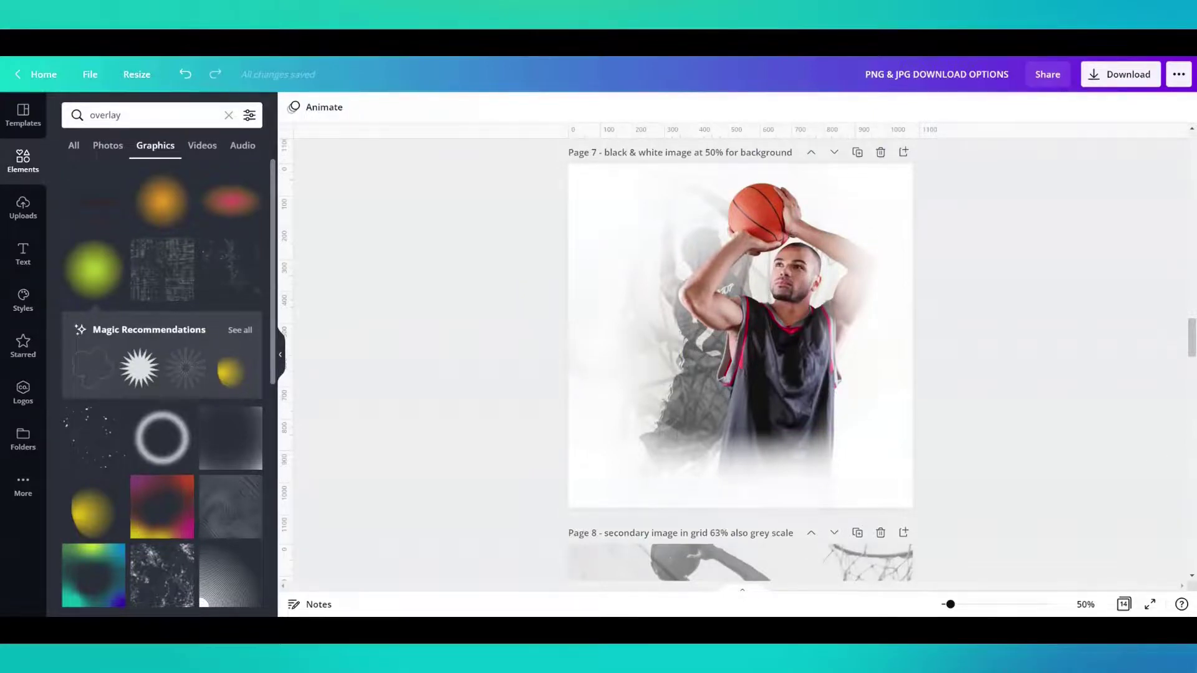
{"action": "left_click", "coordinate": [932, 268]}
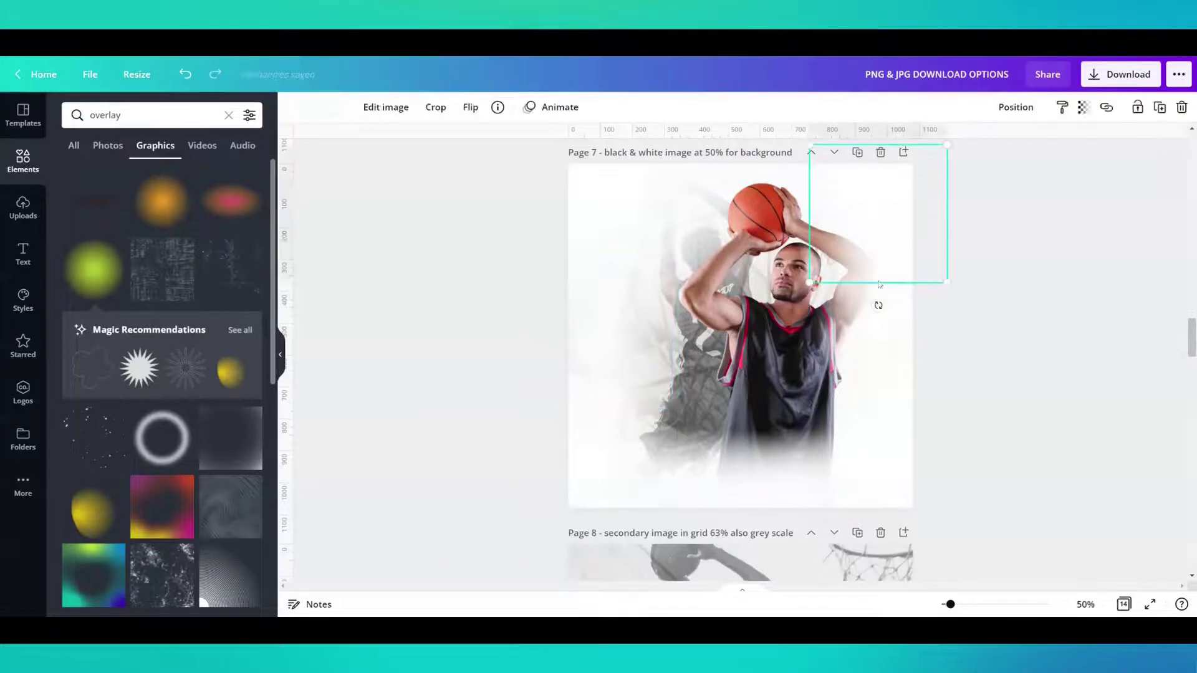
{"action": "left_click", "coordinate": [1033, 295]}
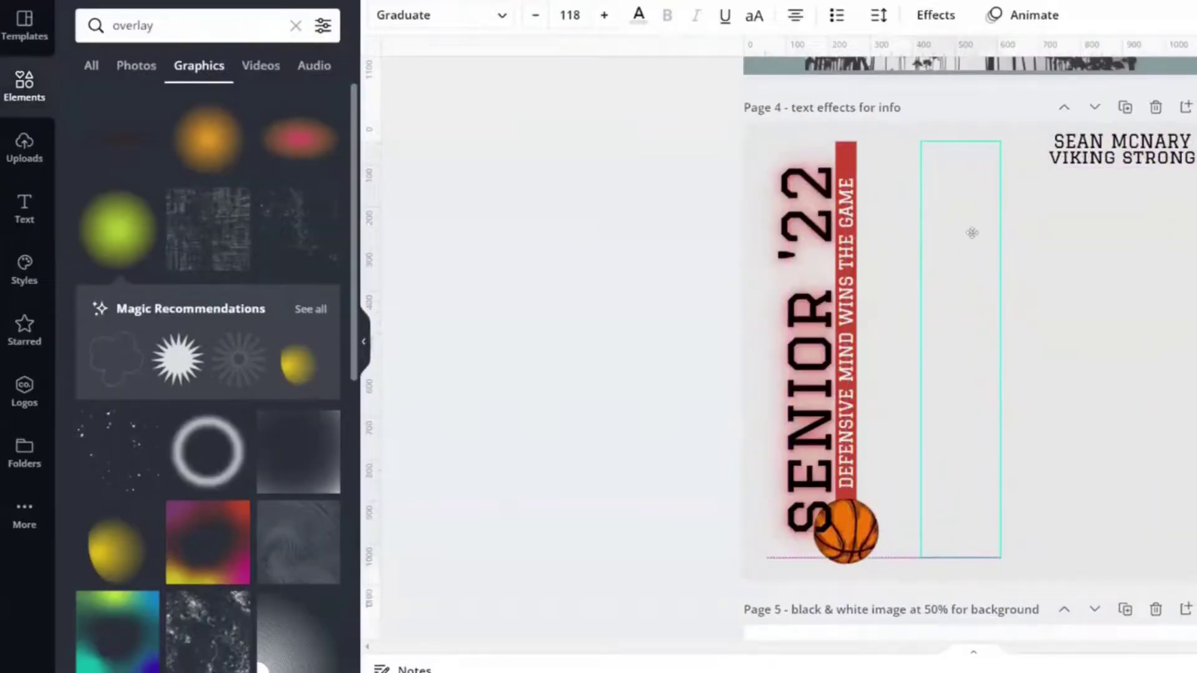
Step: Set the empty text box on page 4 to light gray
{"action": "left_click", "coordinate": [972, 233]}
{"action": "left_click", "coordinate": [639, 16]}
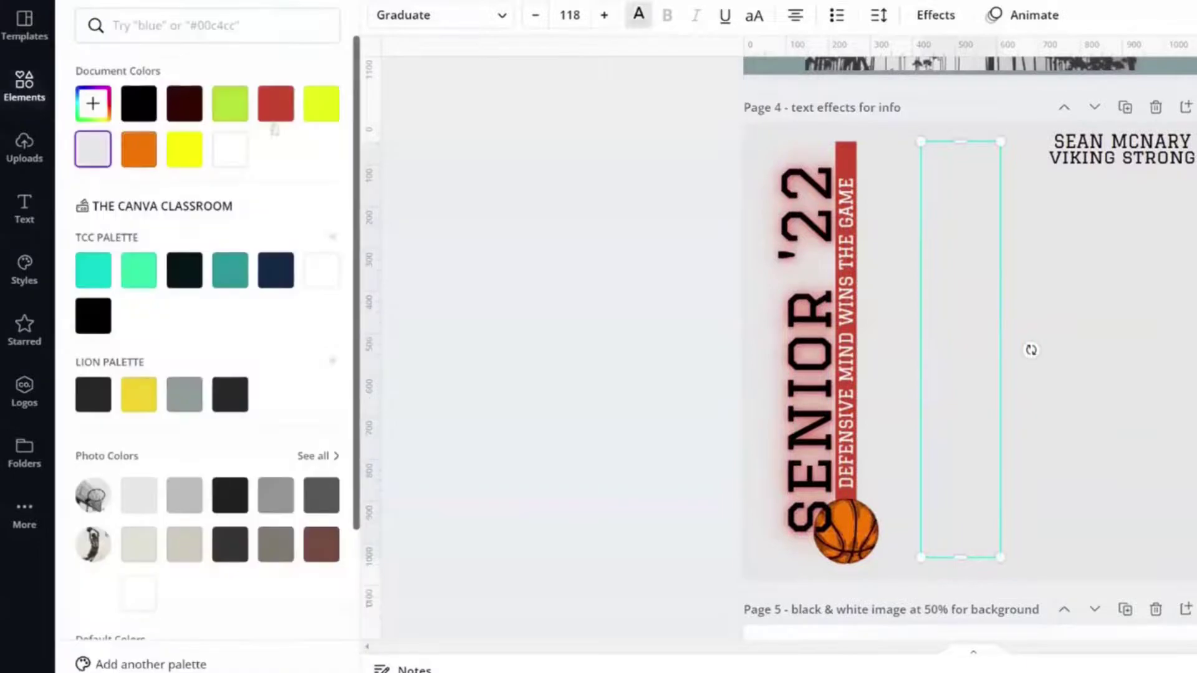
{"action": "left_click", "coordinate": [93, 149]}
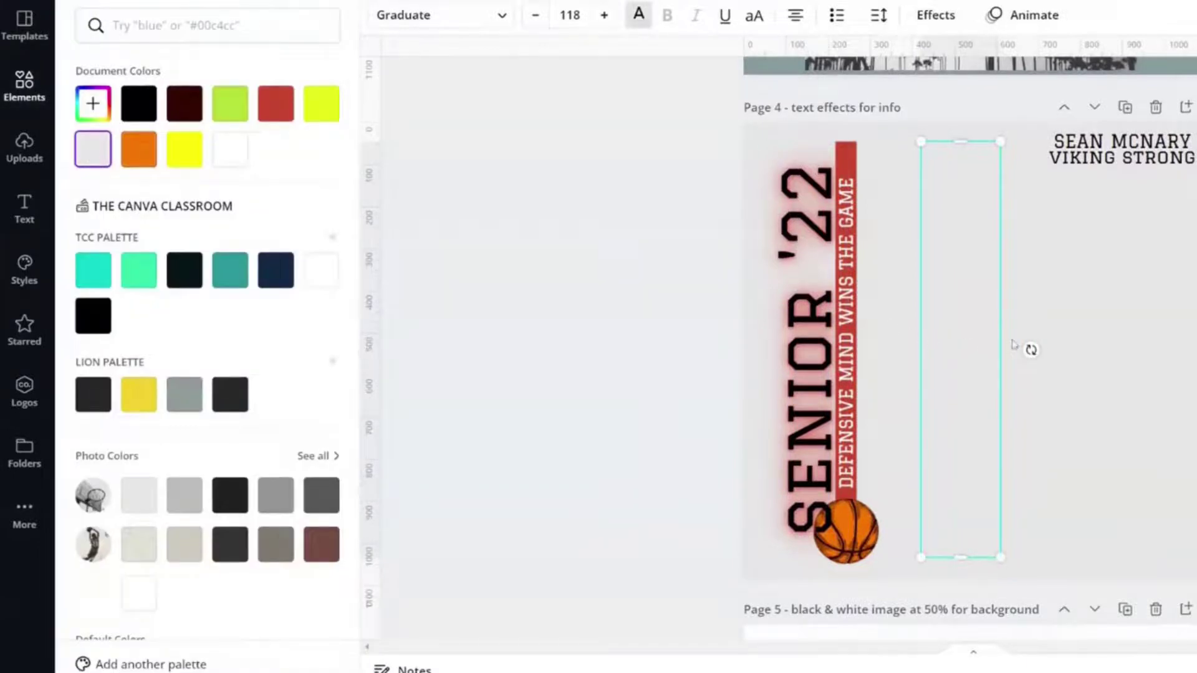
{"action": "left_click", "coordinate": [1032, 342]}
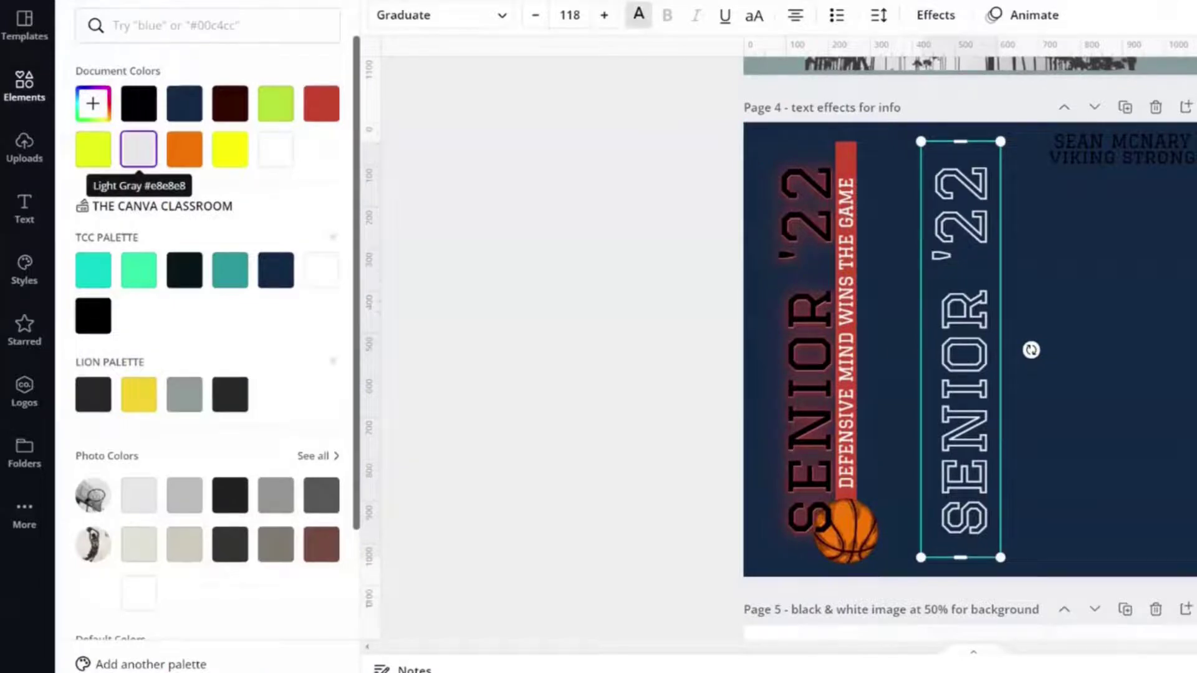
Step: Give the red SENIOR '22 text a Neon effect and make the outlined copy black
{"action": "left_click", "coordinate": [935, 16]}
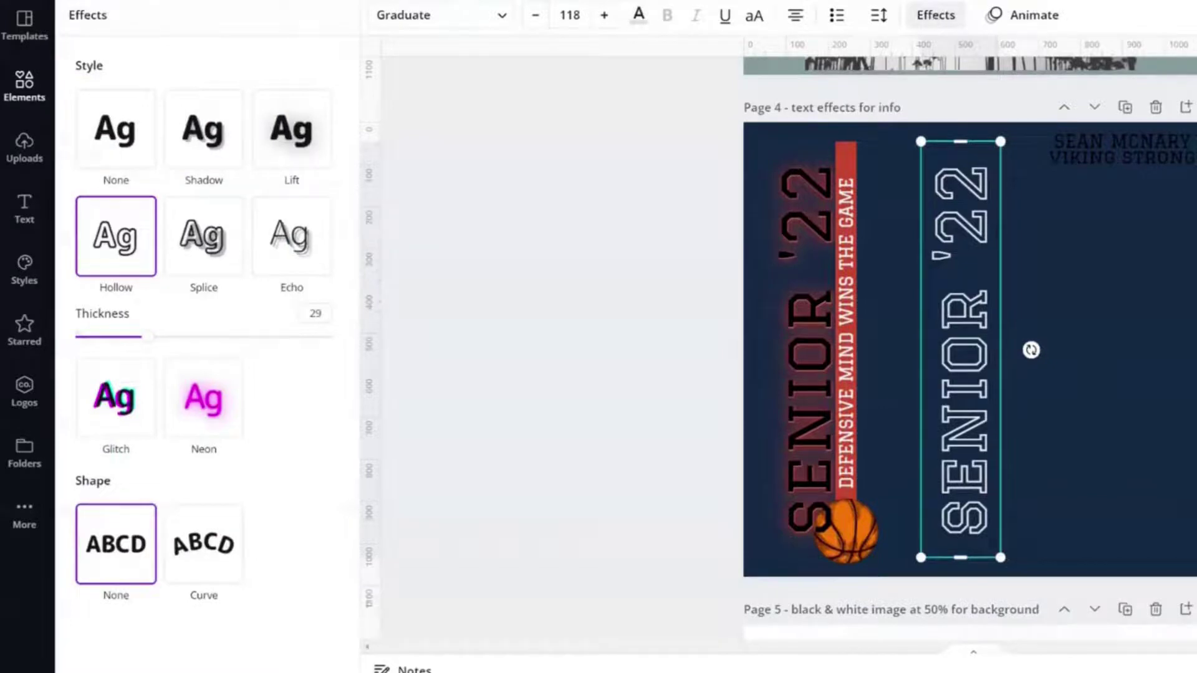
{"action": "left_click", "coordinate": [814, 260]}
{"action": "left_click_drag", "start_coordinate": [815, 259], "coordinate": [930, 253]}
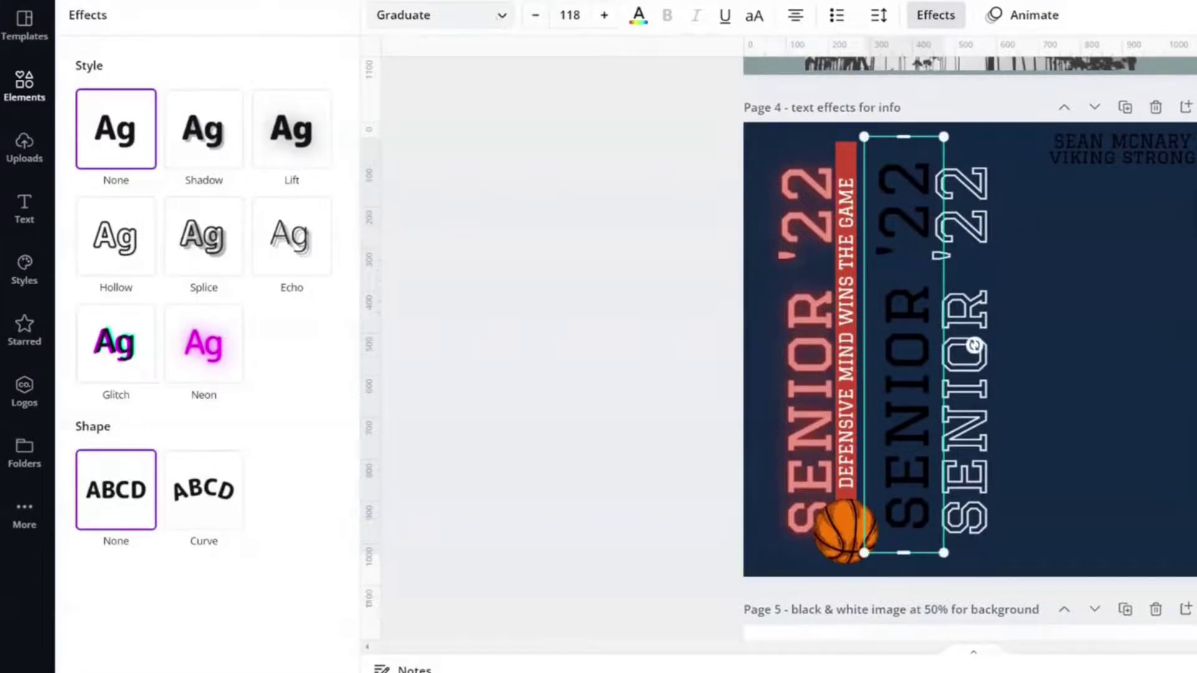
{"action": "left_click", "coordinate": [806, 321]}
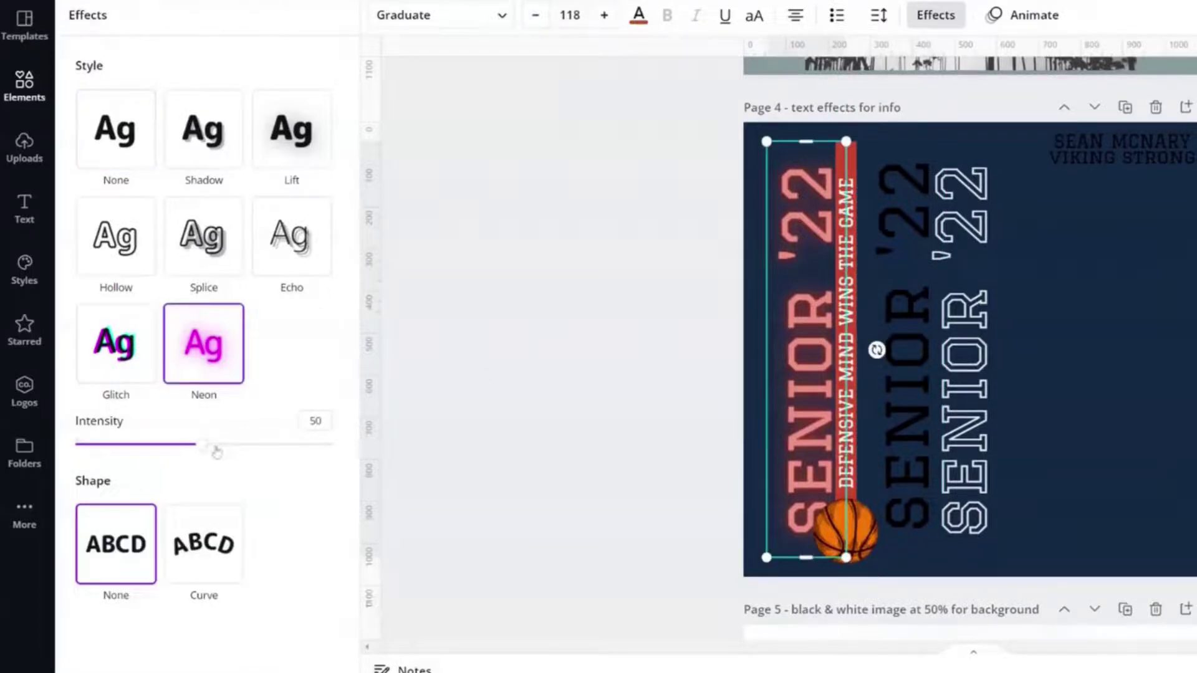
{"action": "left_click", "coordinate": [638, 15]}
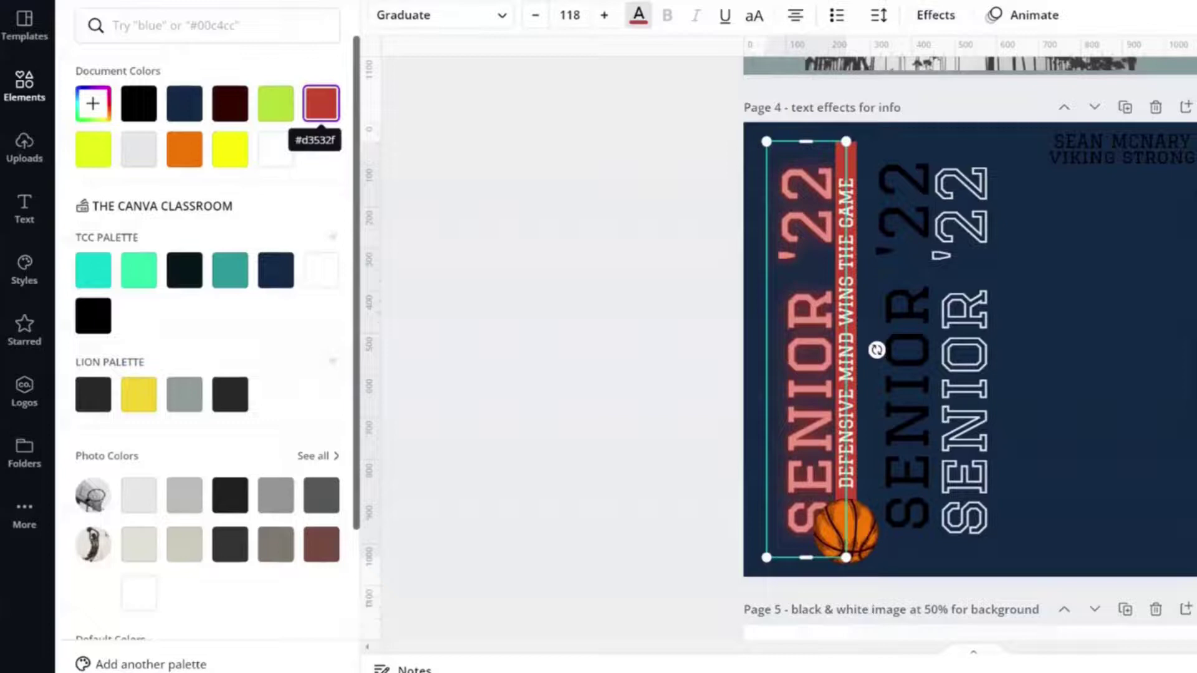
{"action": "left_click", "coordinate": [895, 224]}
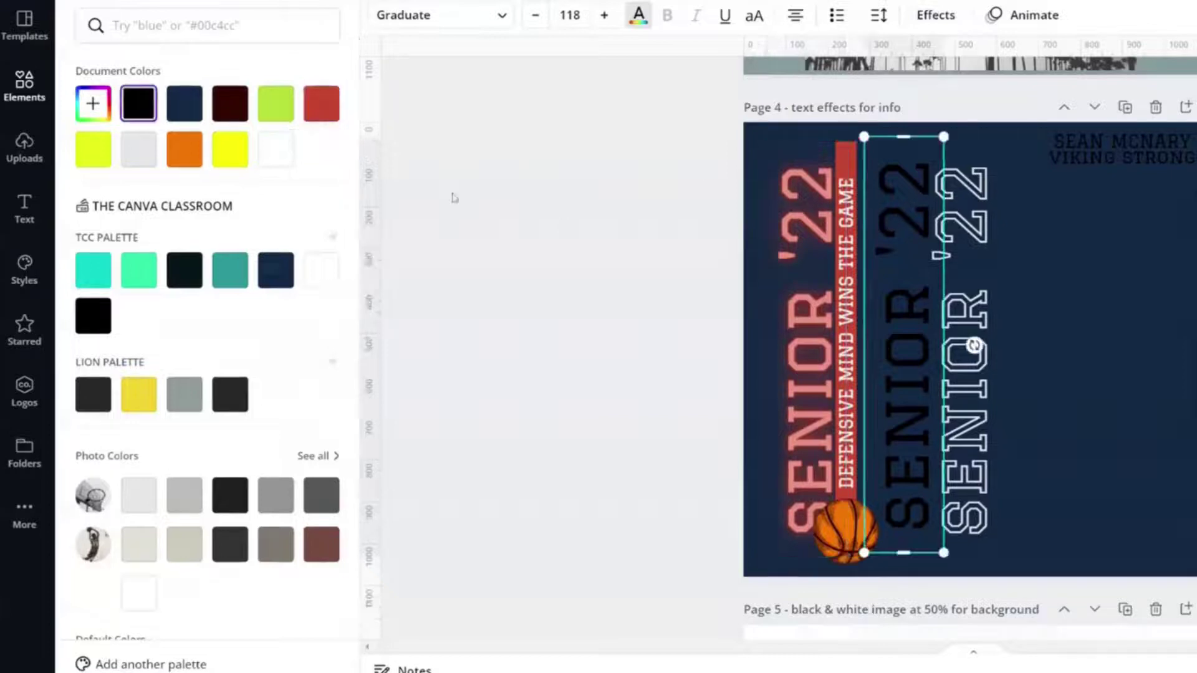
{"action": "left_click", "coordinate": [908, 293]}
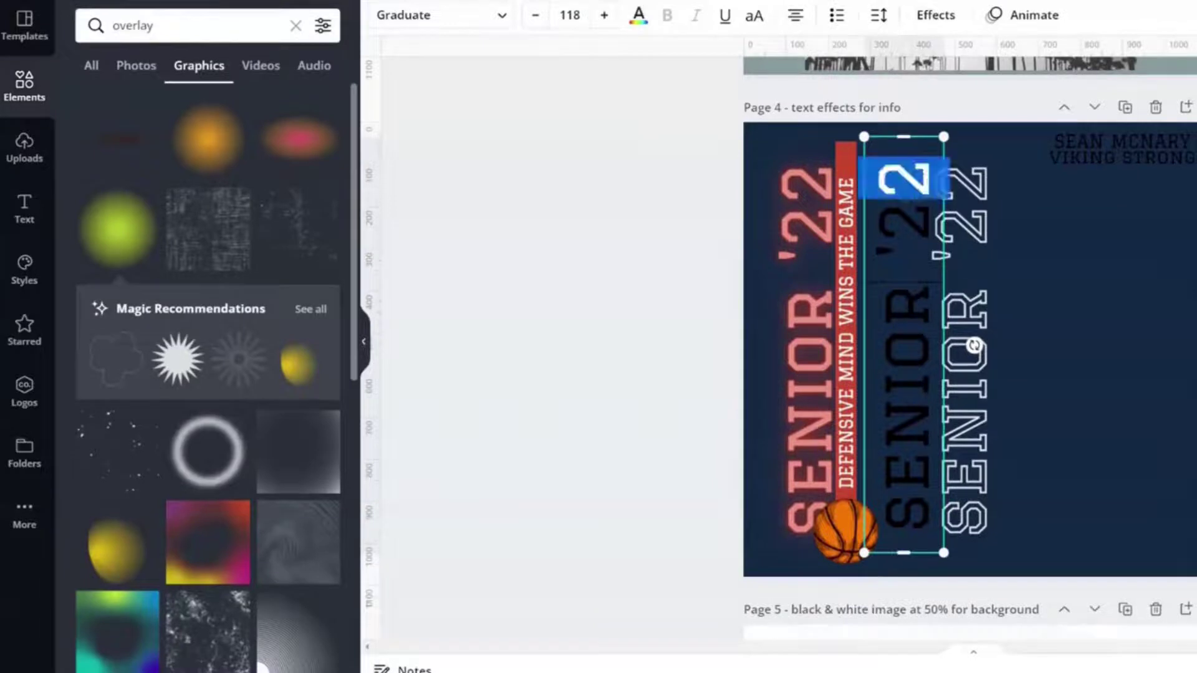
Step: Stack the black and hollow white SENIOR '22 copies onto the red neon text
{"action": "left_click_drag", "start_coordinate": [893, 503], "coordinate": [796, 507]}
{"action": "left_click", "coordinate": [988, 506]}
{"action": "left_click_drag", "start_coordinate": [988, 506], "coordinate": [824, 495]}
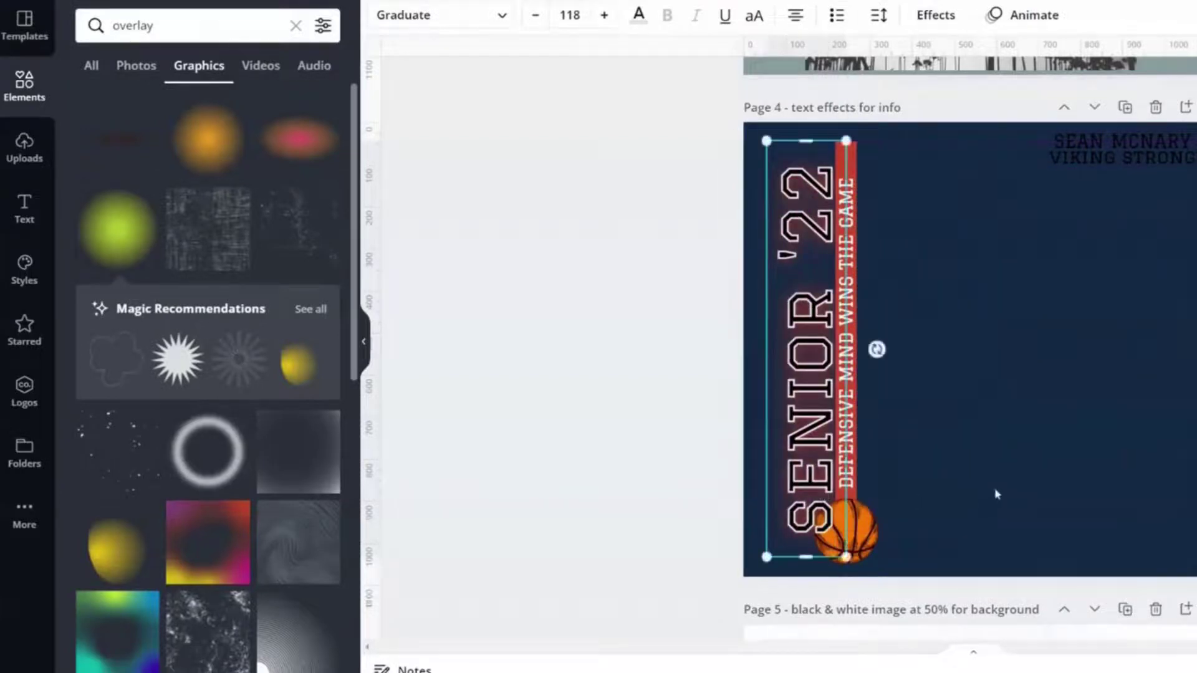
Step: Inspect the basketball graphic and browse more Basketball Icon graphics
{"action": "left_click", "coordinate": [847, 531]}
{"action": "left_click", "coordinate": [651, 15]}
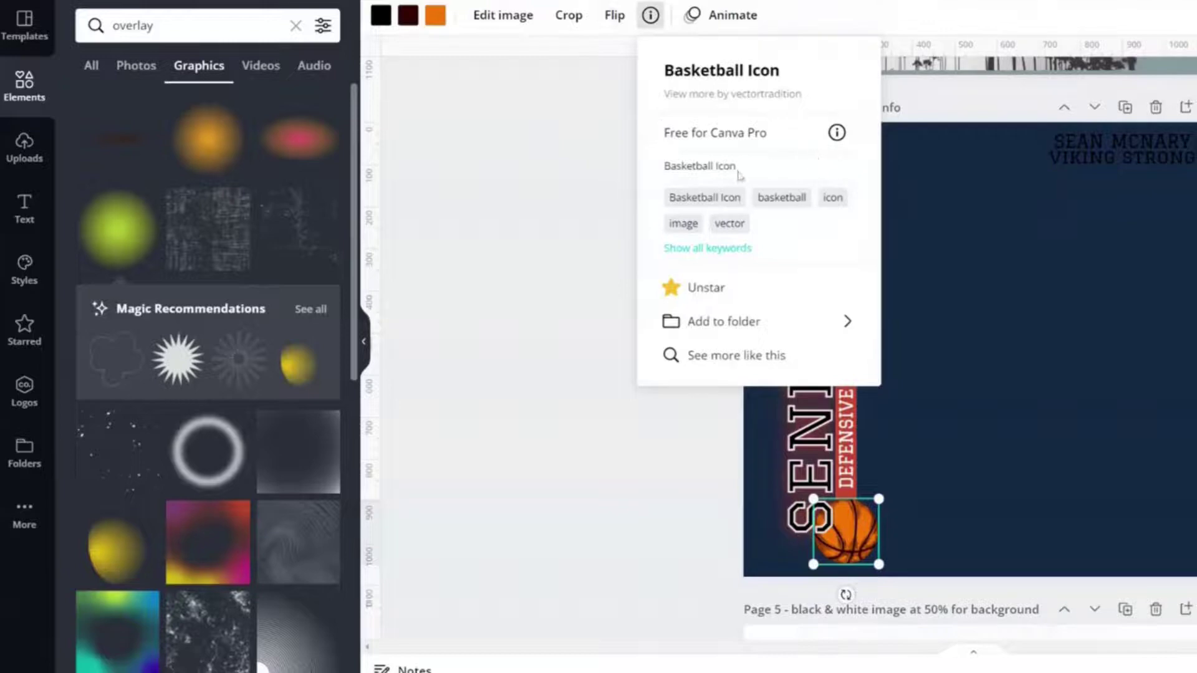
{"action": "left_click", "coordinate": [717, 197]}
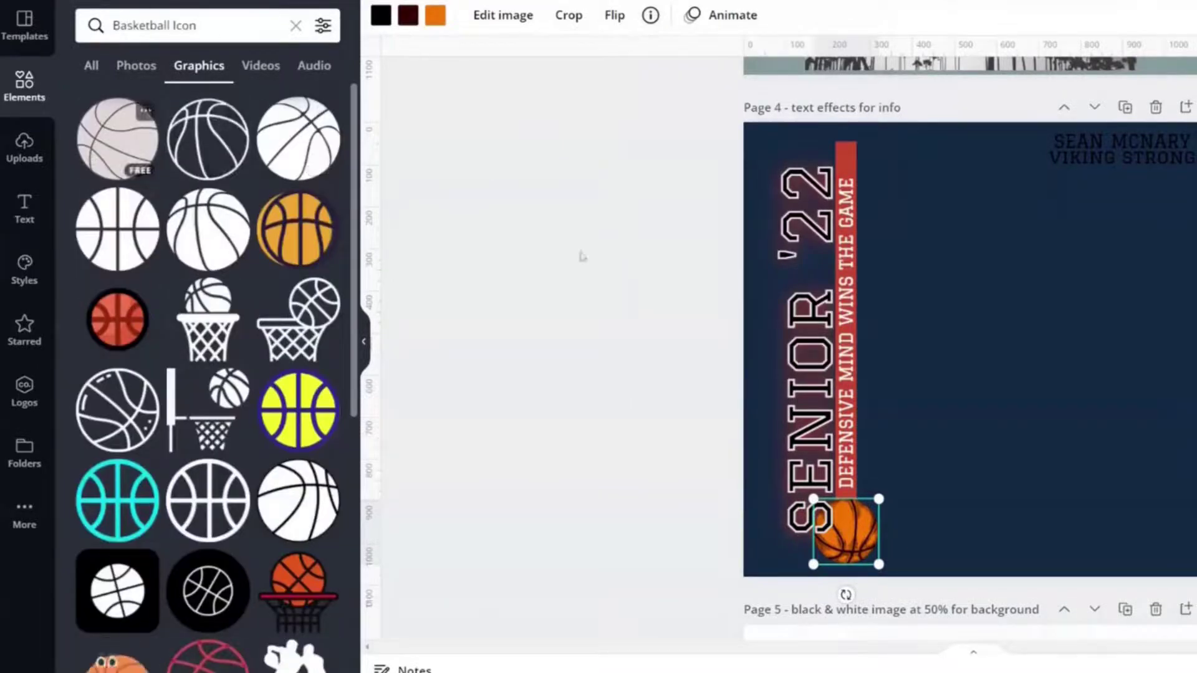
Step: Check the DEFENSIVE MIND WINS THE GAME text colour and move it off the red bar
{"action": "left_click", "coordinate": [846, 330]}
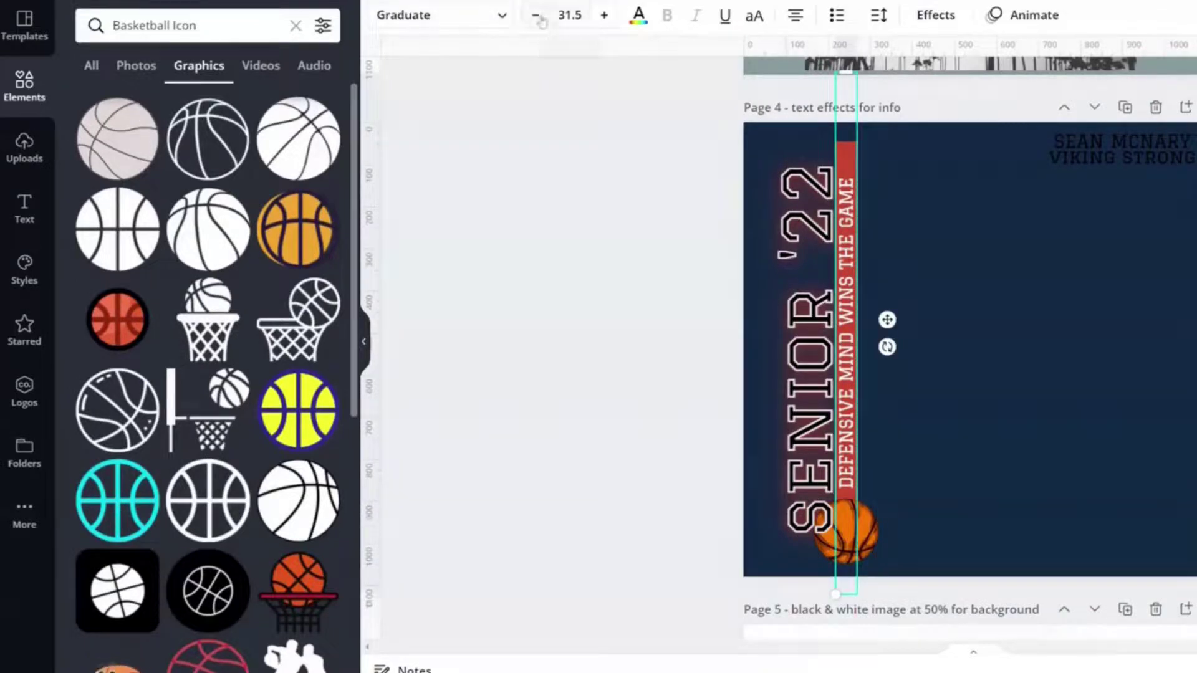
{"action": "left_click", "coordinate": [638, 15]}
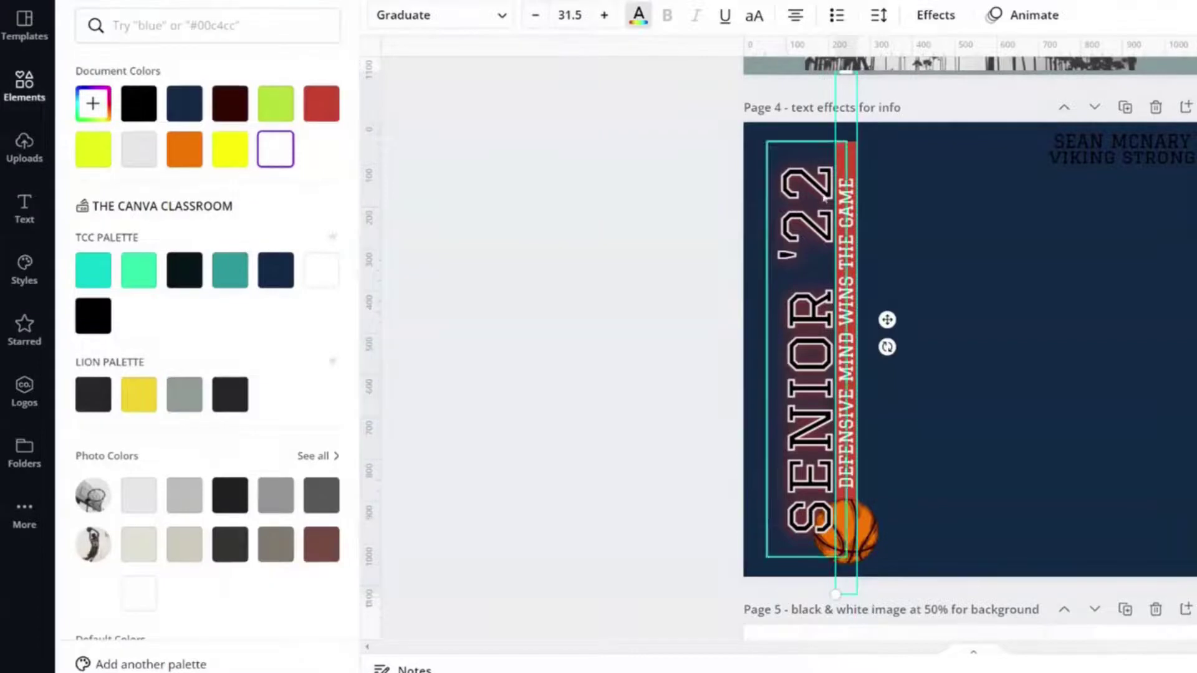
{"action": "left_click", "coordinate": [847, 335]}
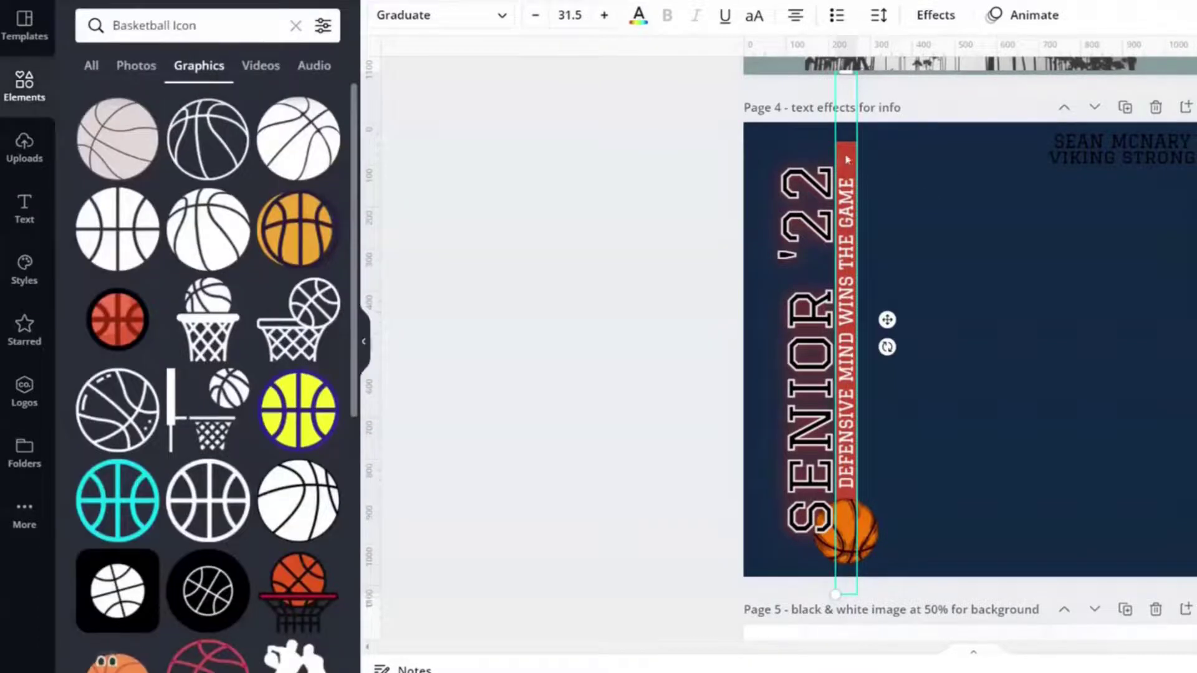
{"action": "left_click_drag", "start_coordinate": [846, 159], "coordinate": [914, 169]}
Step: Move SENIOR '22 left and slightly down beside the red bar, then check the bar's colour
{"action": "left_click", "coordinate": [851, 174]}
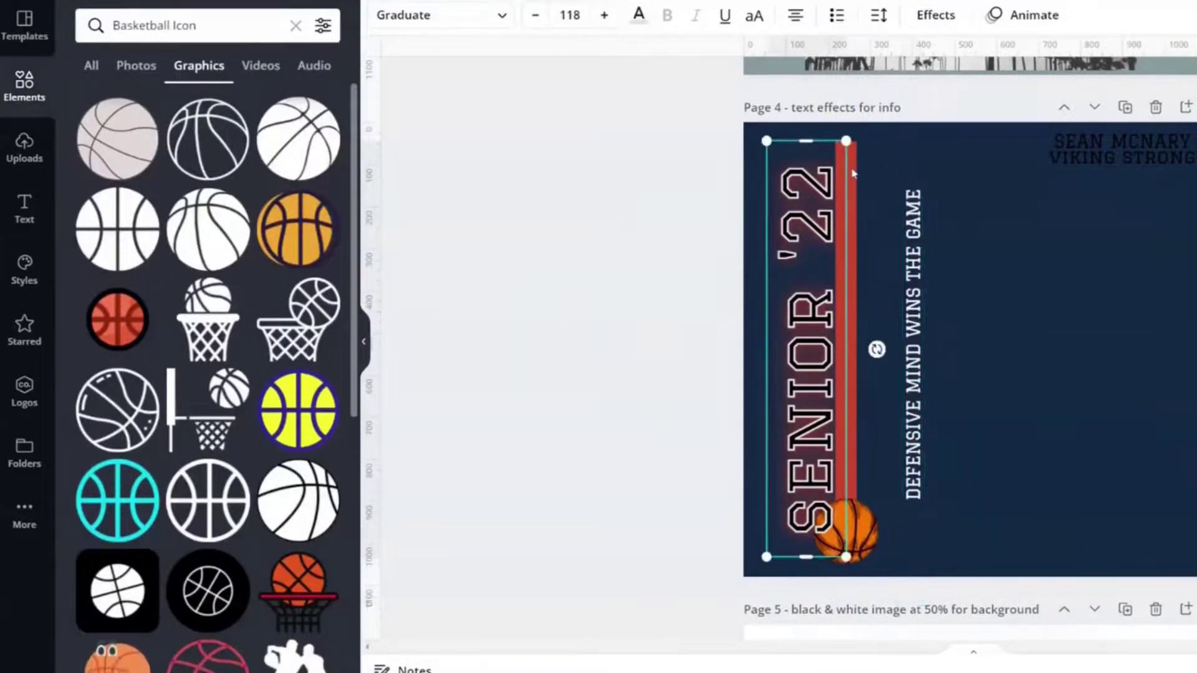
{"action": "left_click", "coordinate": [859, 173]}
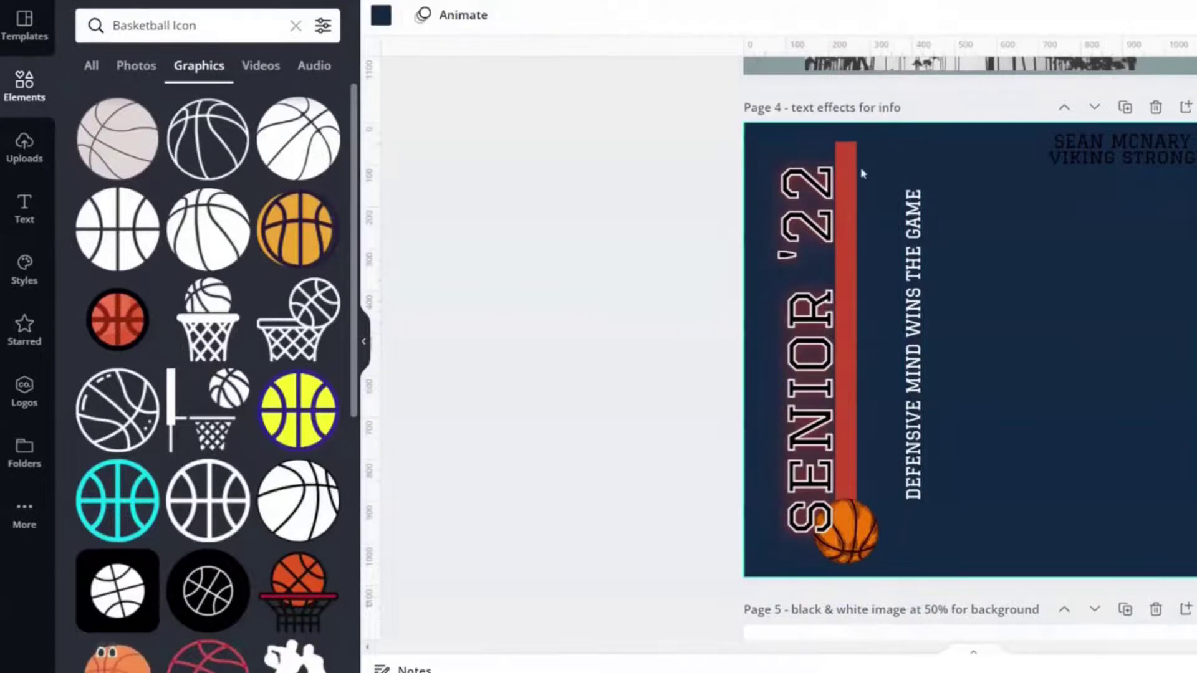
{"action": "left_click", "coordinate": [858, 168]}
{"action": "left_click_drag", "start_coordinate": [858, 168], "coordinate": [846, 188]}
{"action": "left_click", "coordinate": [847, 188]}
{"action": "left_click", "coordinate": [381, 15]}
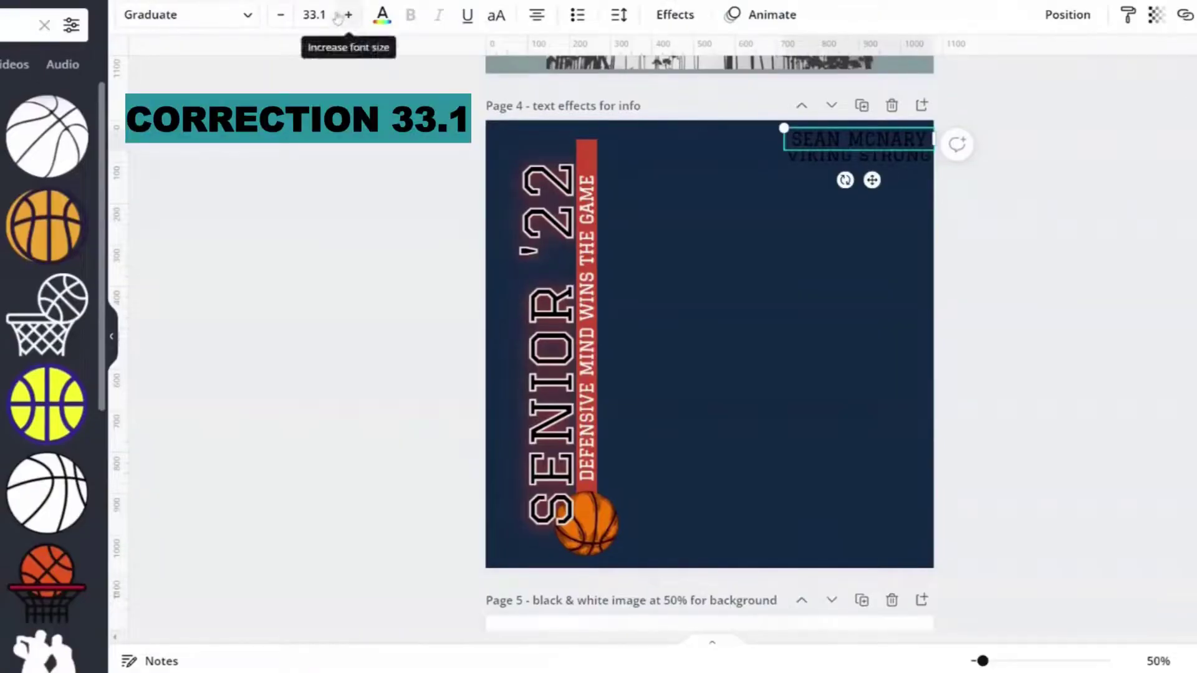
{"action": "left_click", "coordinate": [726, 339]}
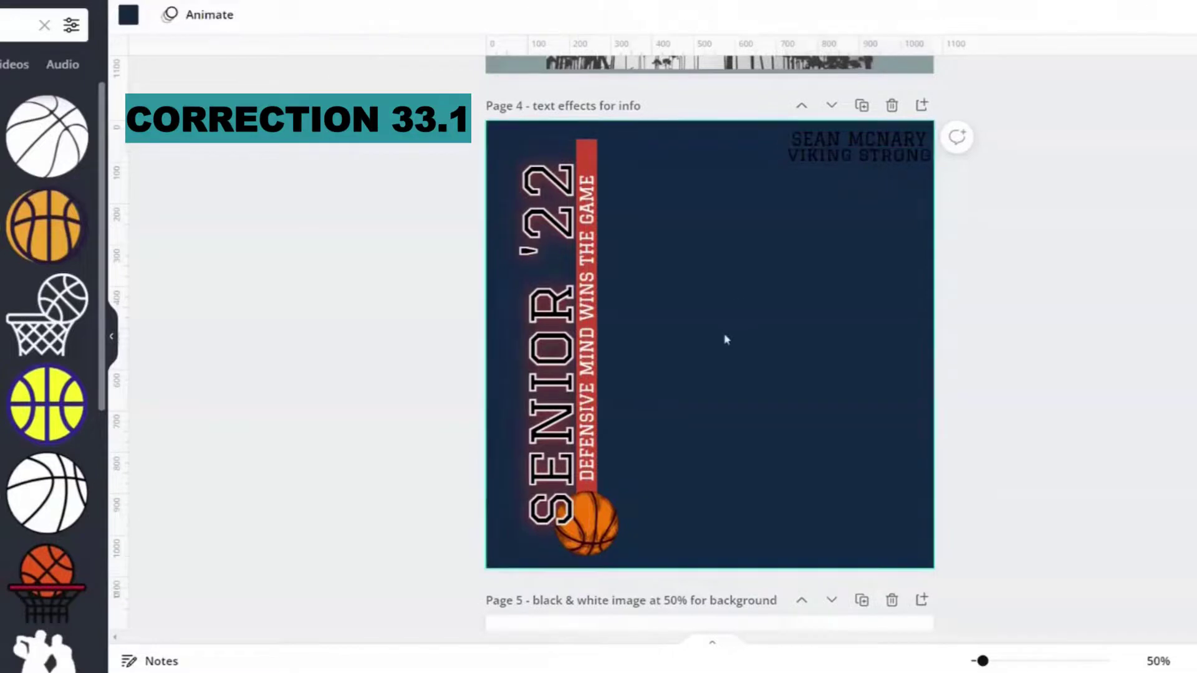
Step: Marquee-select the SENIOR '22 text, red bar and basketball and group them
{"action": "left_click_drag", "start_coordinate": [736, 506], "coordinate": [461, 215]}
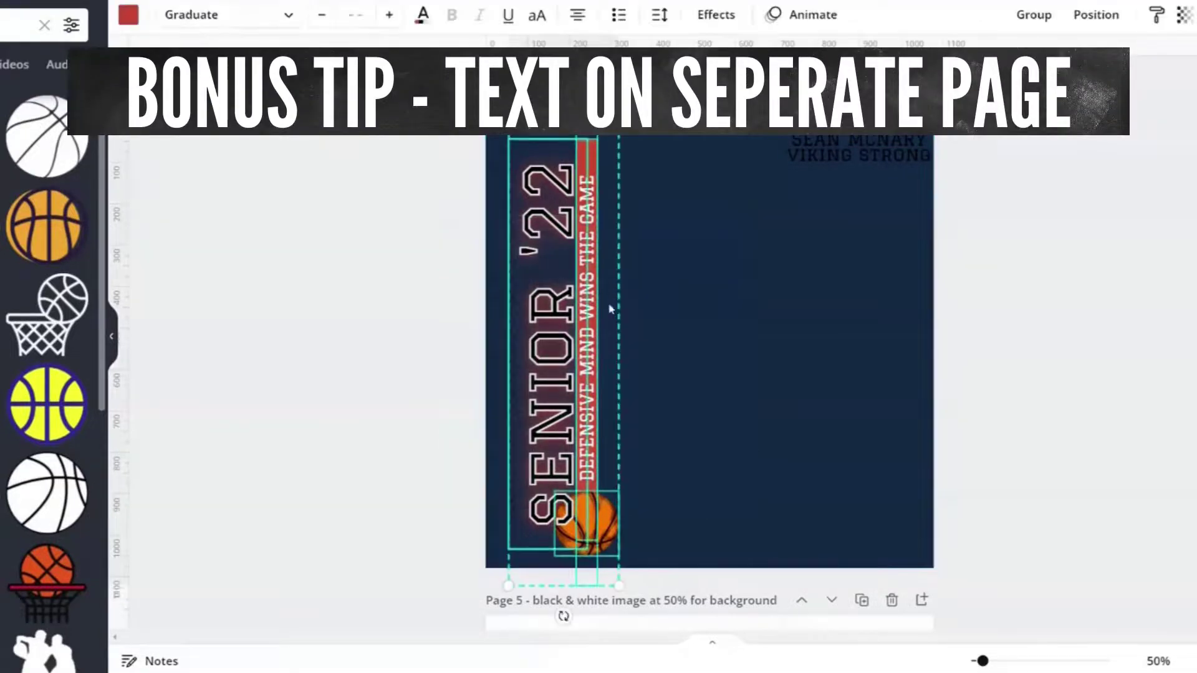
{"action": "left_click", "coordinate": [1034, 14]}
{"action": "left_click", "coordinate": [590, 329]}
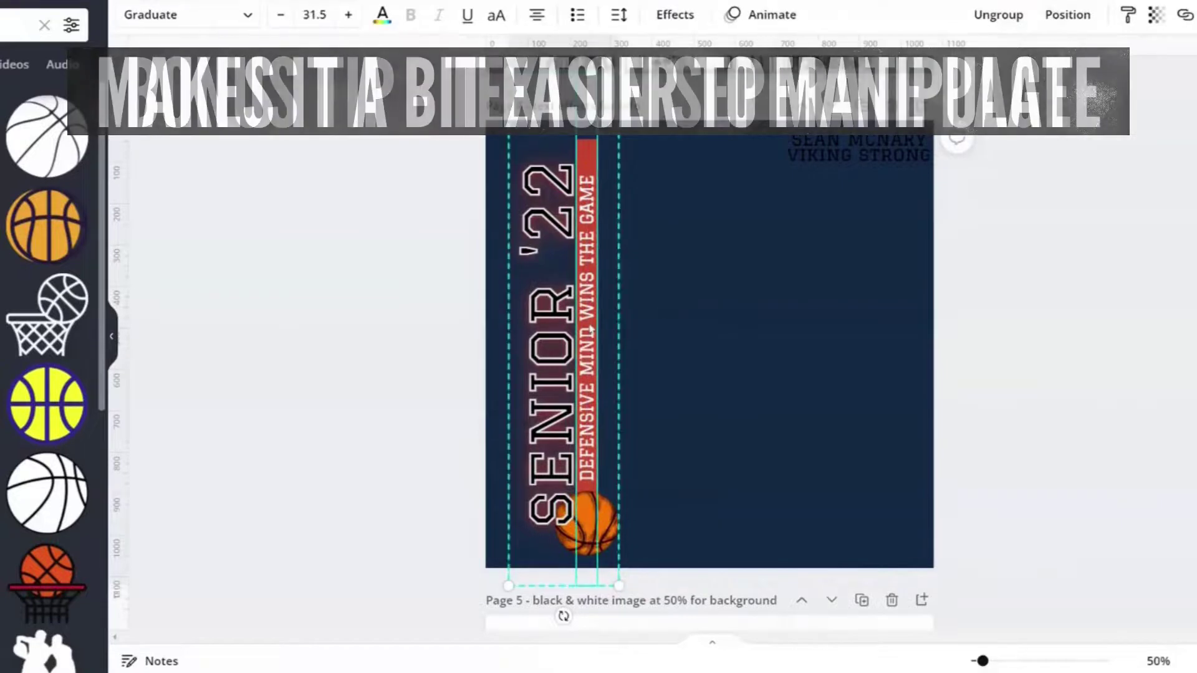
{"action": "left_click", "coordinate": [746, 364]}
Step: Paste the SENIOR '22 group onto the player photo on page 5
{"action": "scroll", "coordinate": [751, 366], "scroll_direction": "down", "scroll_amount": 10}
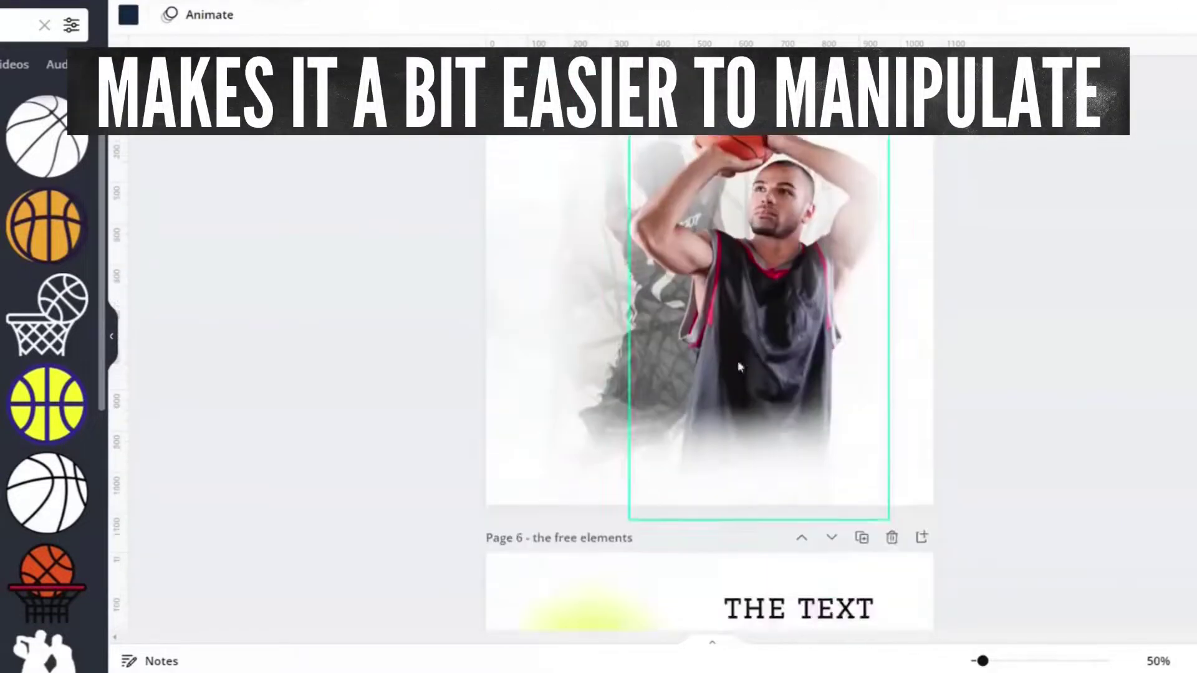
{"action": "scroll", "coordinate": [631, 364], "scroll_direction": "up", "scroll_amount": 1}
{"action": "left_click", "coordinate": [631, 365]}
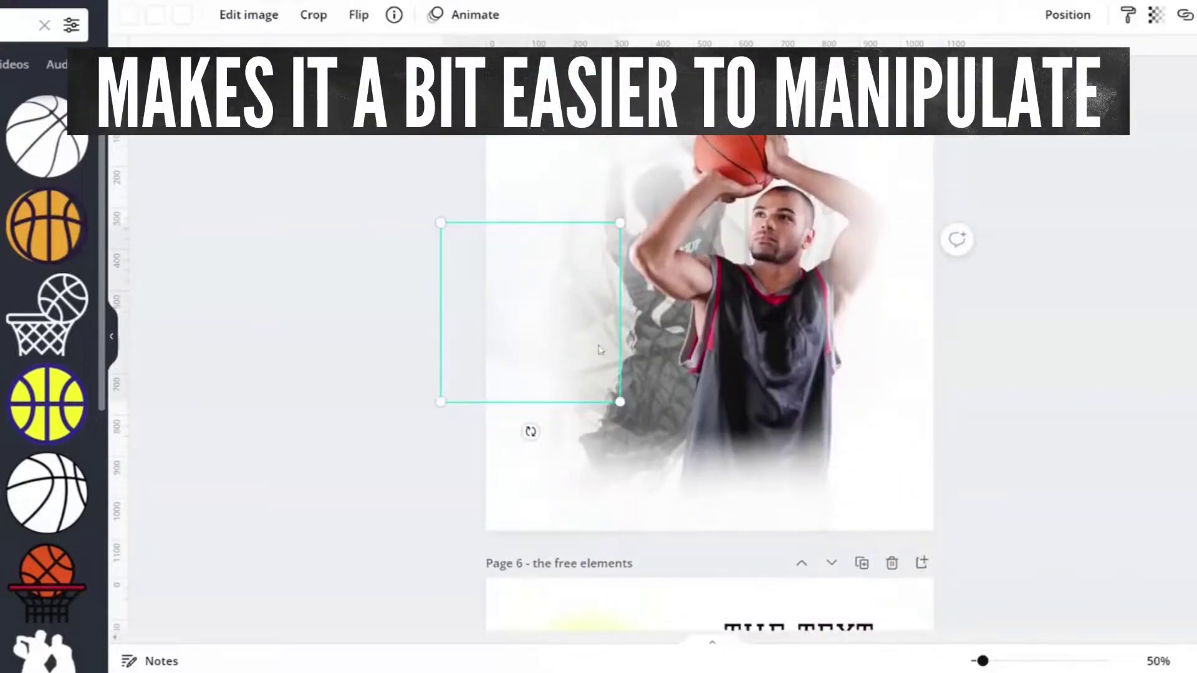
{"action": "left_click", "coordinate": [752, 353]}
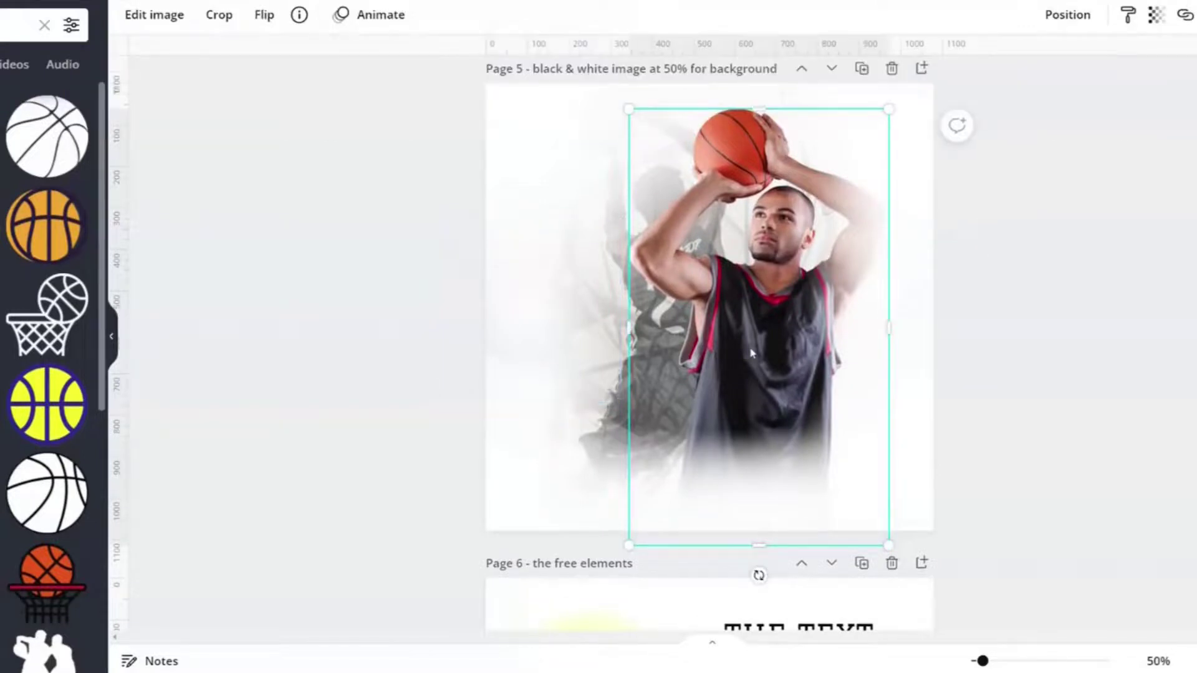
{"action": "key", "text": "ctrl+v"}
{"action": "left_click", "coordinate": [419, 375]}
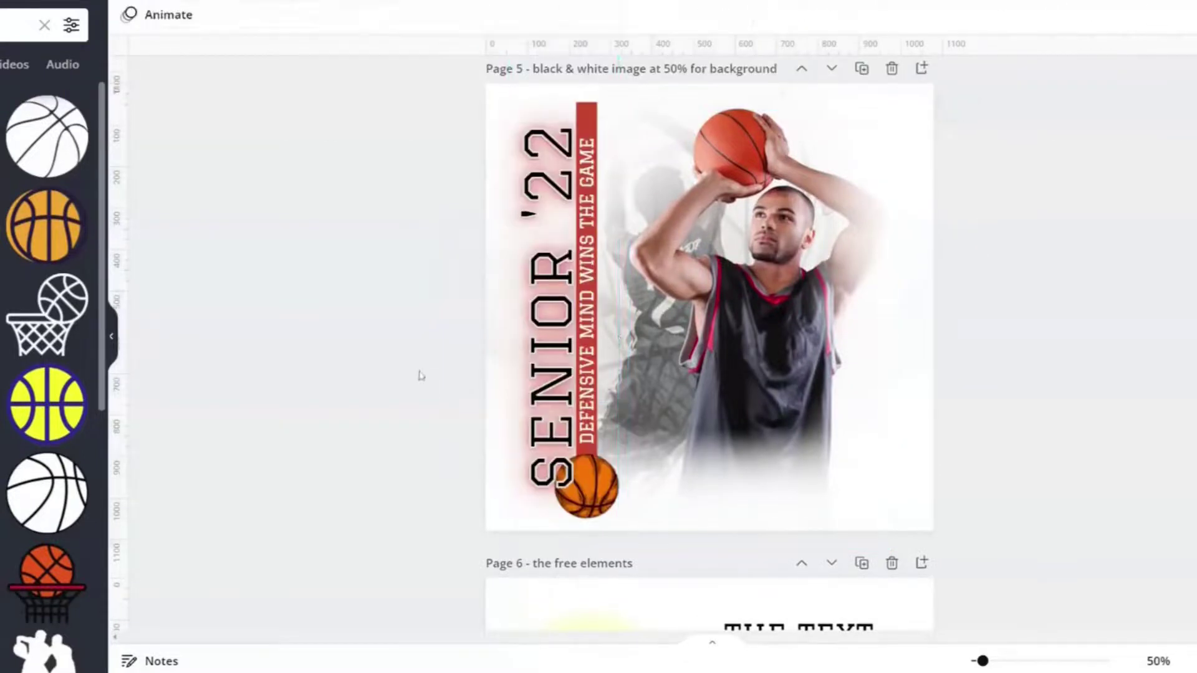
Step: Copy the name text from page 4 and paste it onto page 5
{"action": "scroll", "coordinate": [1078, 374], "scroll_direction": "up", "scroll_amount": 10}
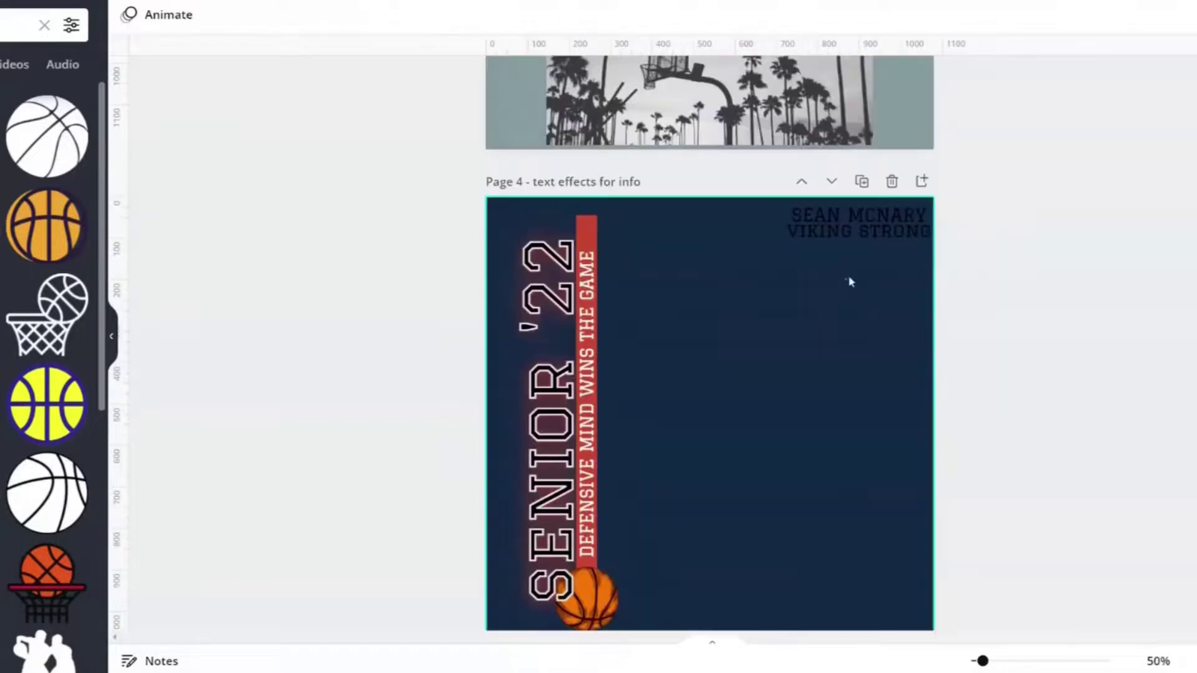
{"action": "left_click", "coordinate": [857, 222]}
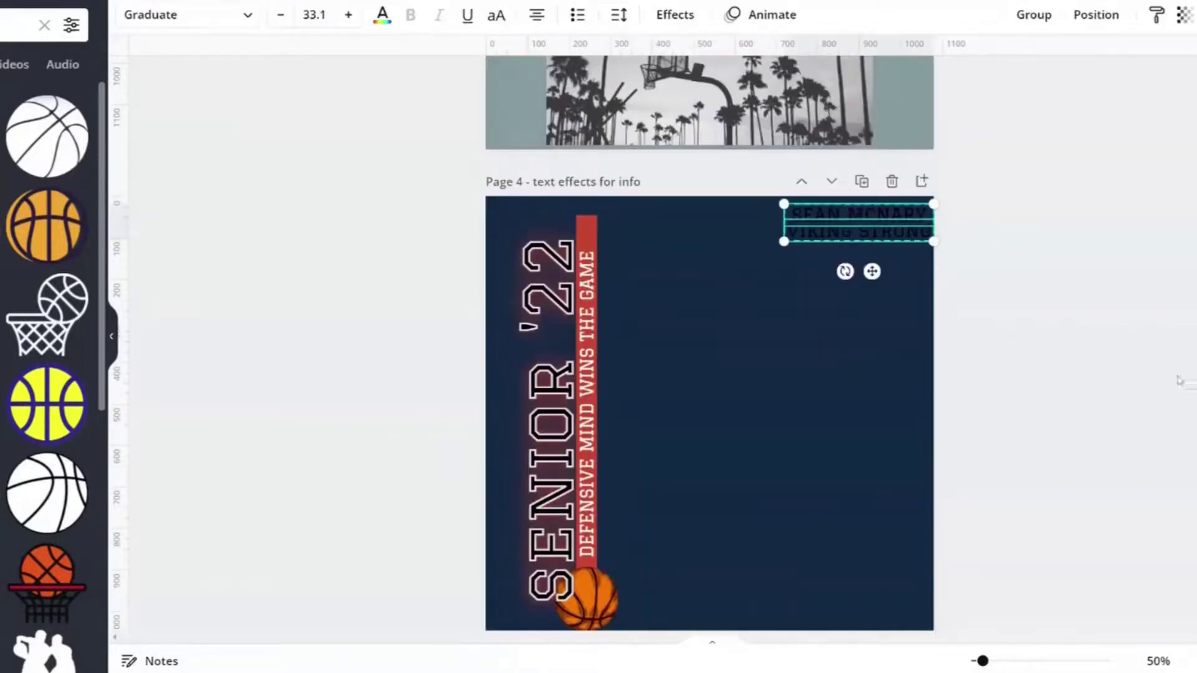
{"action": "left_click", "coordinate": [1154, 378]}
{"action": "scroll", "coordinate": [1151, 378], "scroll_direction": "down", "scroll_amount": 5}
{"action": "left_click", "coordinate": [835, 508]}
{"action": "key", "text": "ctrl+v"}
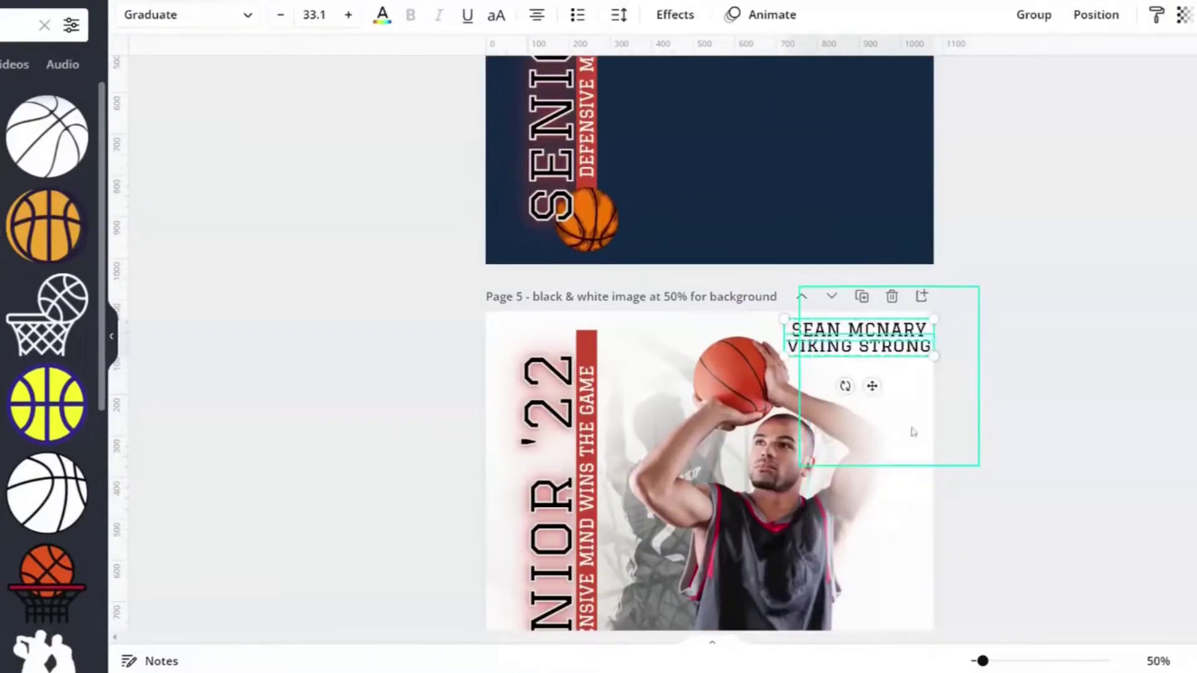
{"action": "left_click", "coordinate": [1139, 401]}
{"action": "scroll", "coordinate": [1144, 396], "scroll_direction": "down", "scroll_amount": 3}
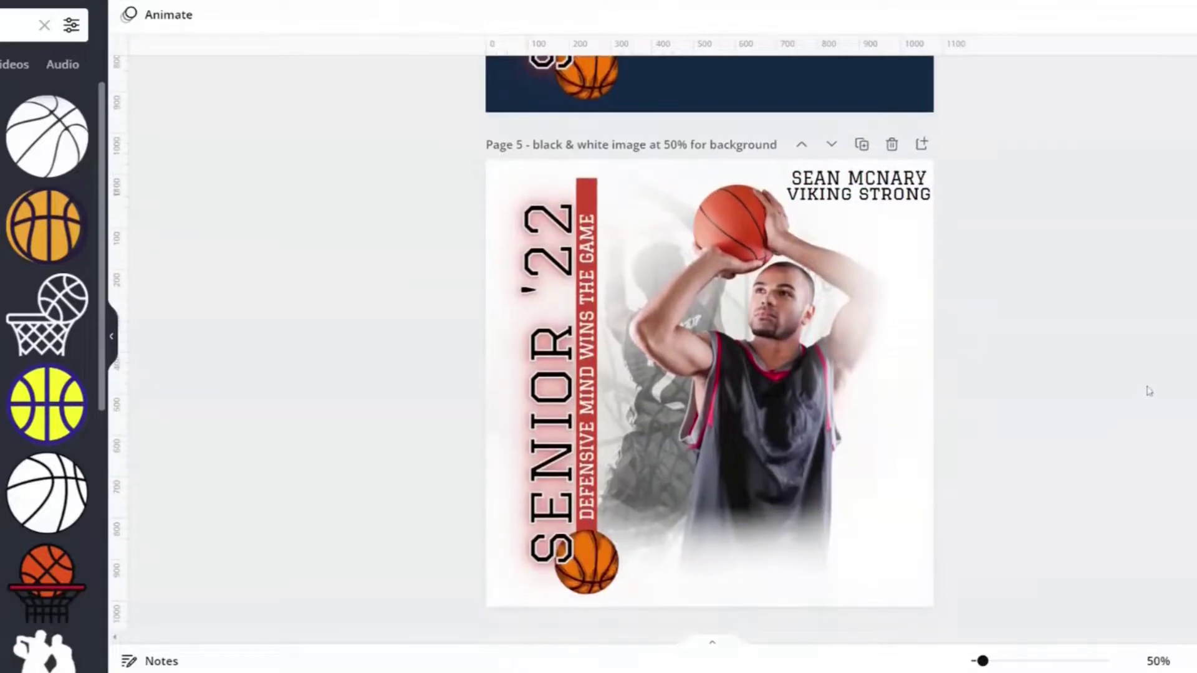
{"action": "scroll", "coordinate": [1146, 393], "scroll_direction": "down", "scroll_amount": 2}
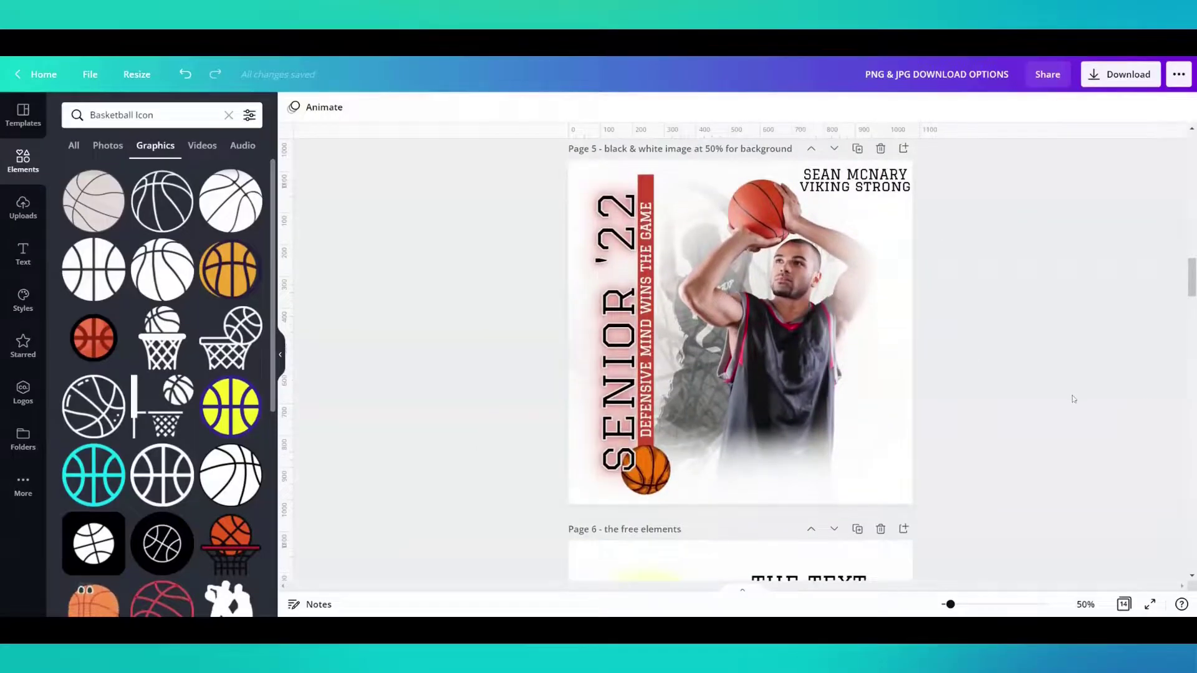
Step: Export only page 5 as a PNG, with All pages unticked
{"action": "left_click", "coordinate": [1094, 77]}
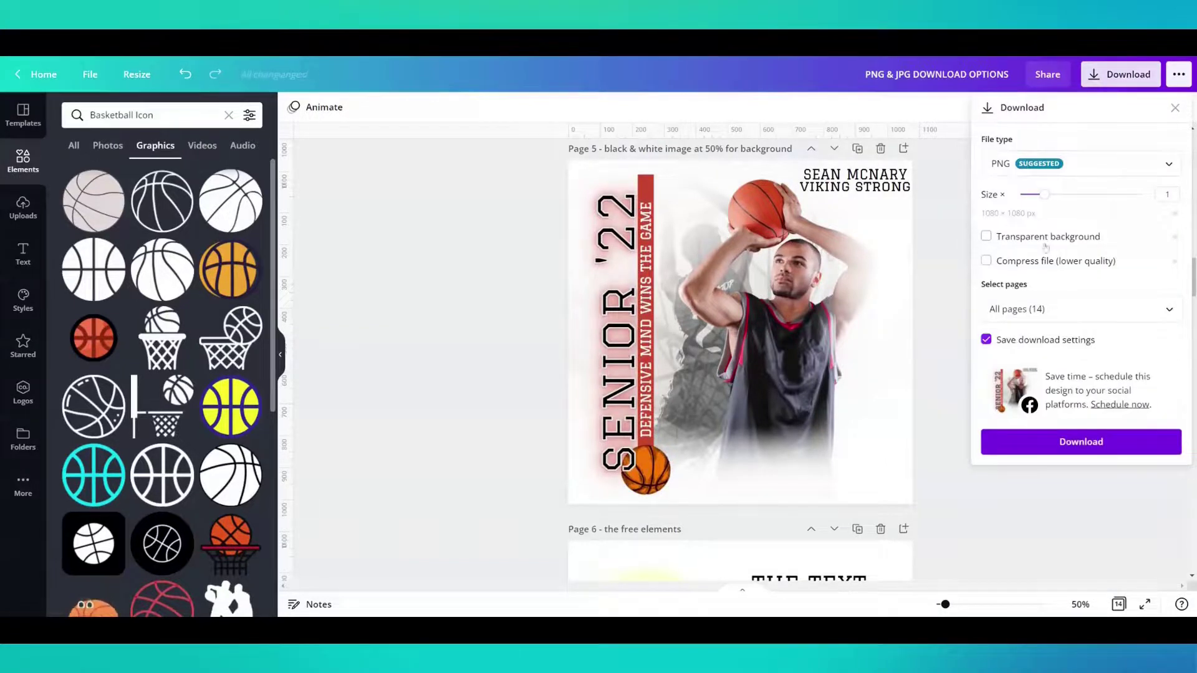
{"action": "left_click", "coordinate": [1145, 312]}
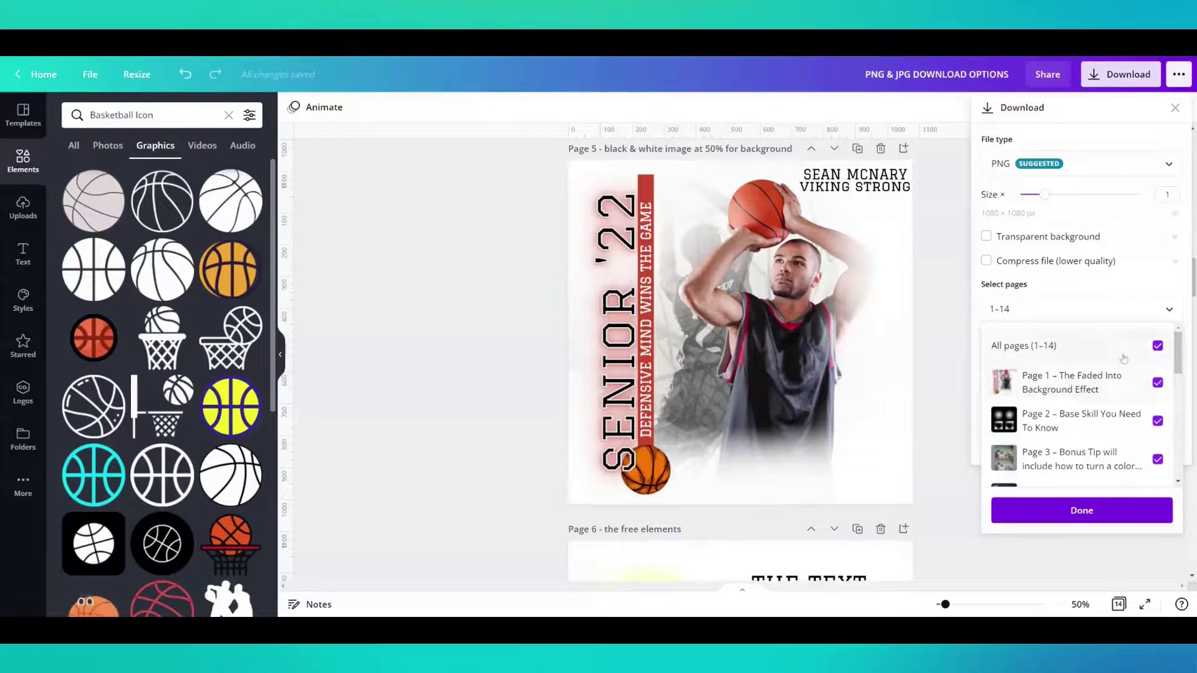
{"action": "left_click", "coordinate": [1156, 346]}
{"action": "scroll", "coordinate": [1083, 386], "scroll_direction": "down", "scroll_amount": 3}
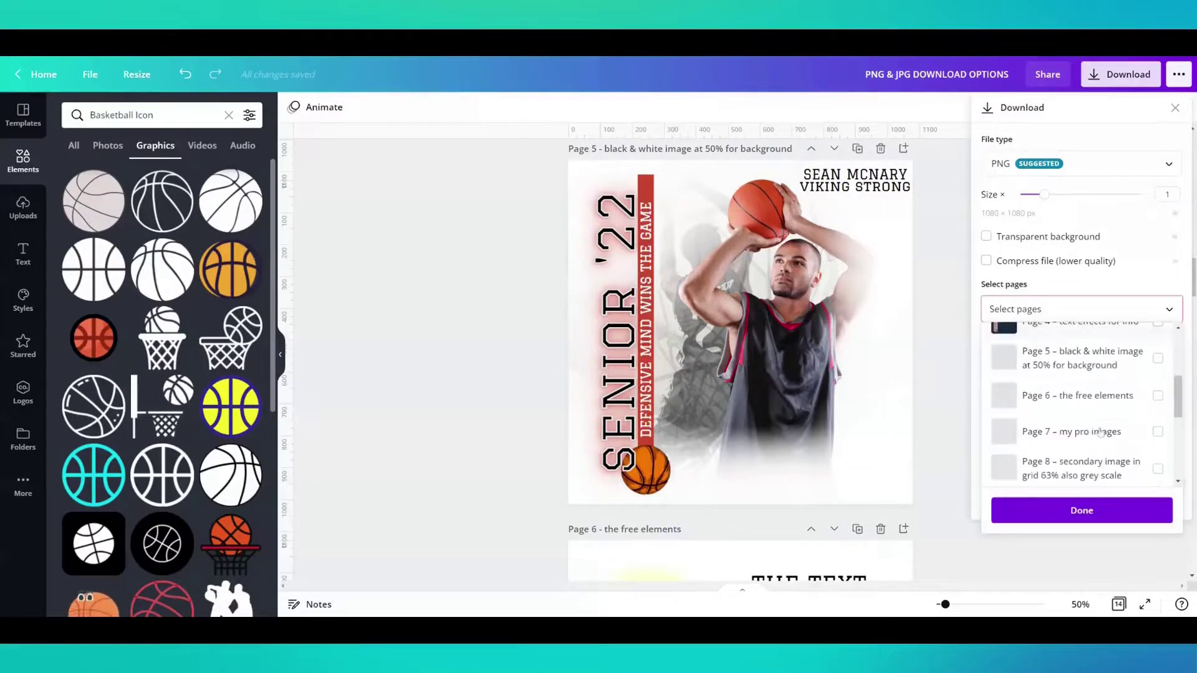
{"action": "left_click", "coordinate": [1078, 360]}
{"action": "left_click", "coordinate": [1090, 510]}
{"action": "left_click", "coordinate": [1086, 444]}
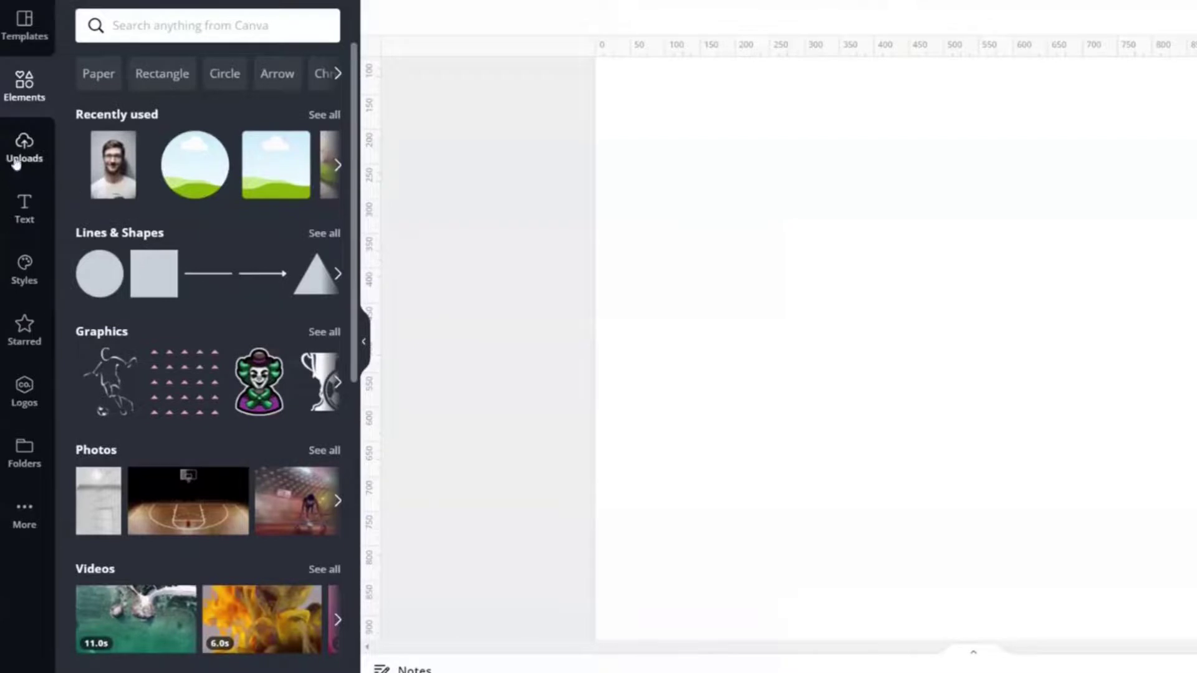
Step: Upload the man's portrait, strip its grey backdrop with Background Remover, and slide it left
{"action": "left_click", "coordinate": [17, 164]}
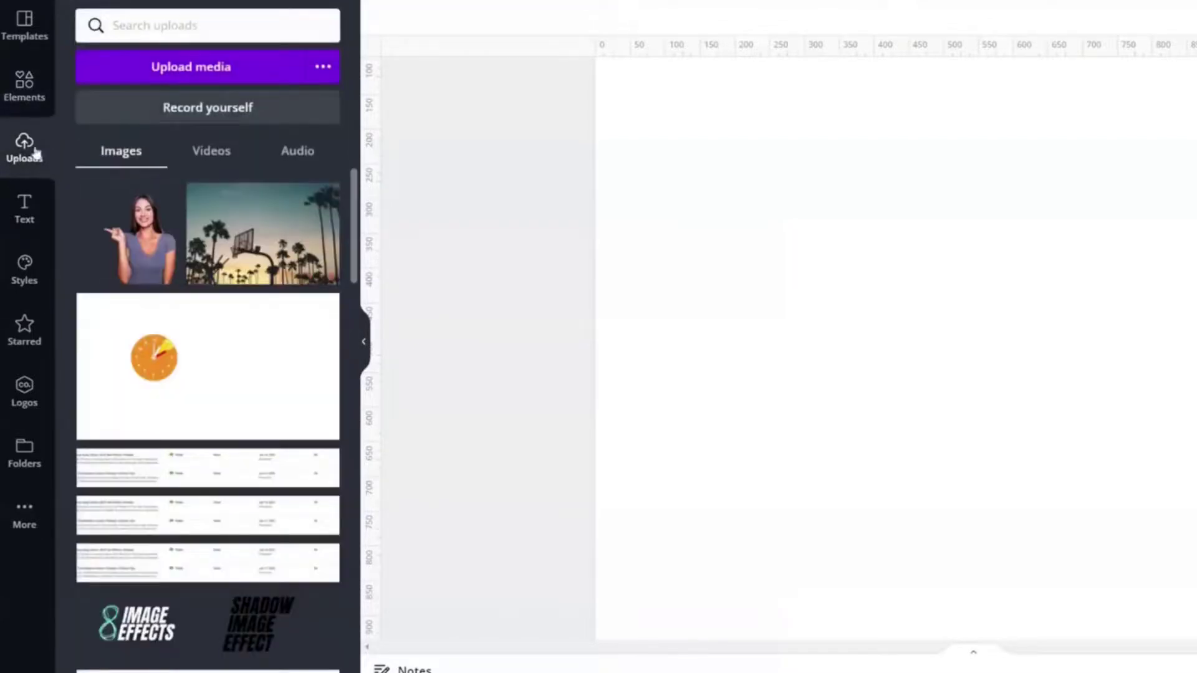
{"action": "left_click", "coordinate": [180, 76]}
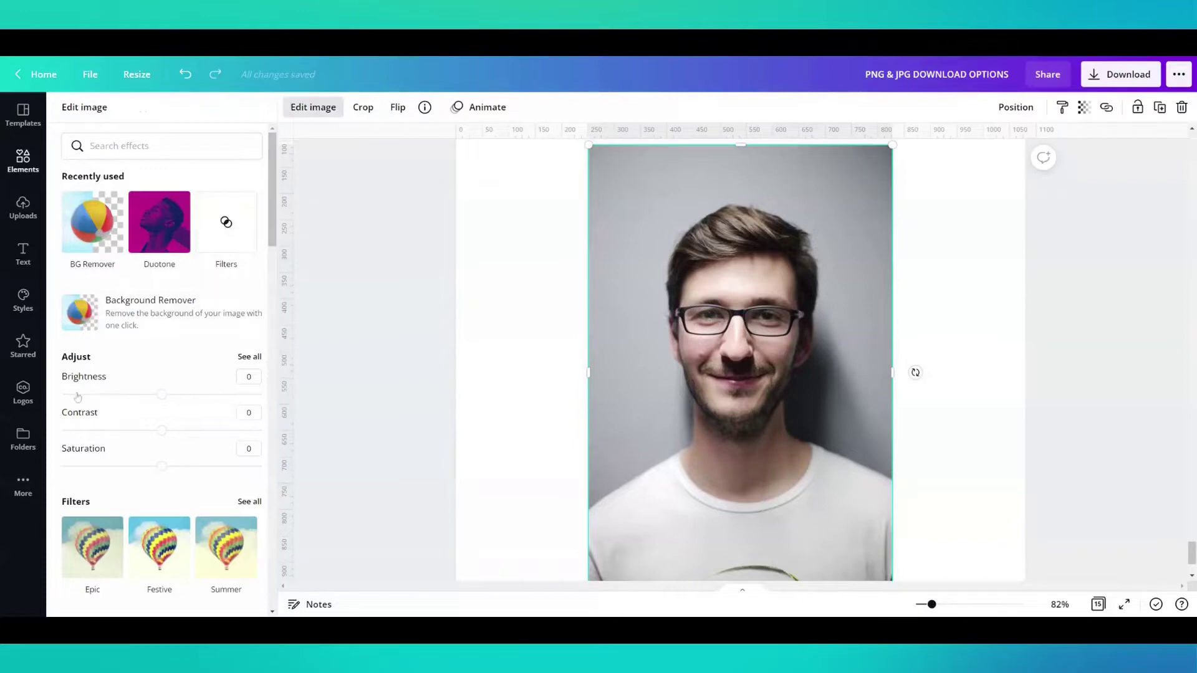
{"action": "left_click", "coordinate": [121, 308]}
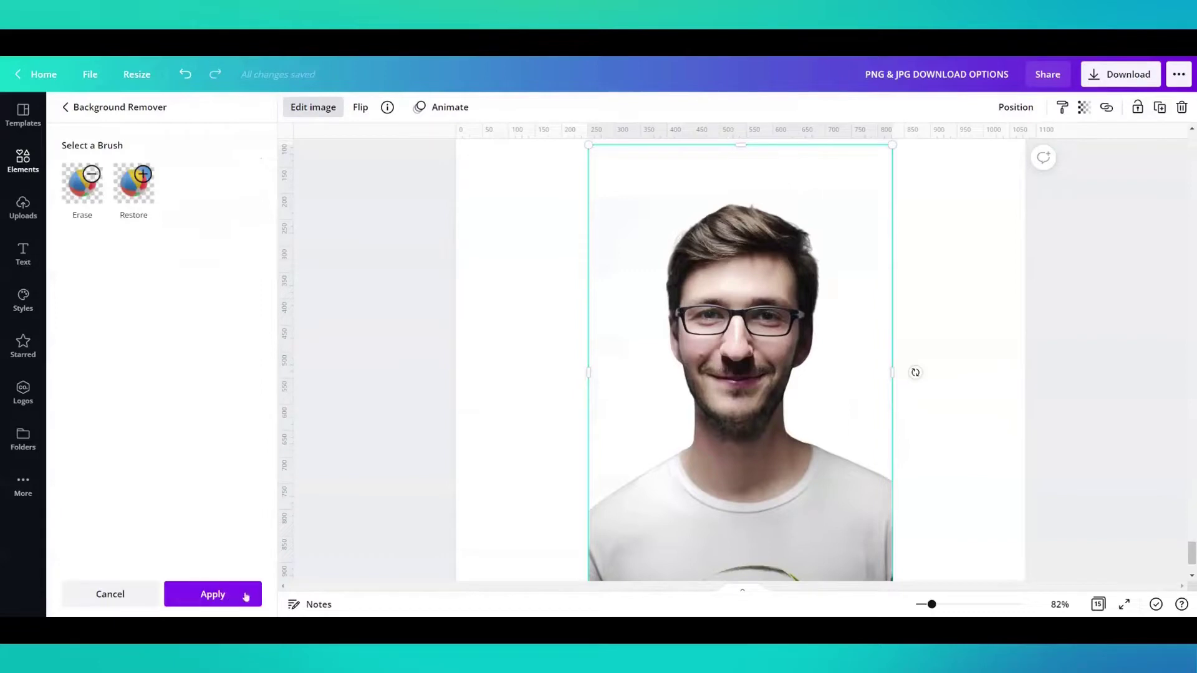
{"action": "left_click", "coordinate": [212, 594]}
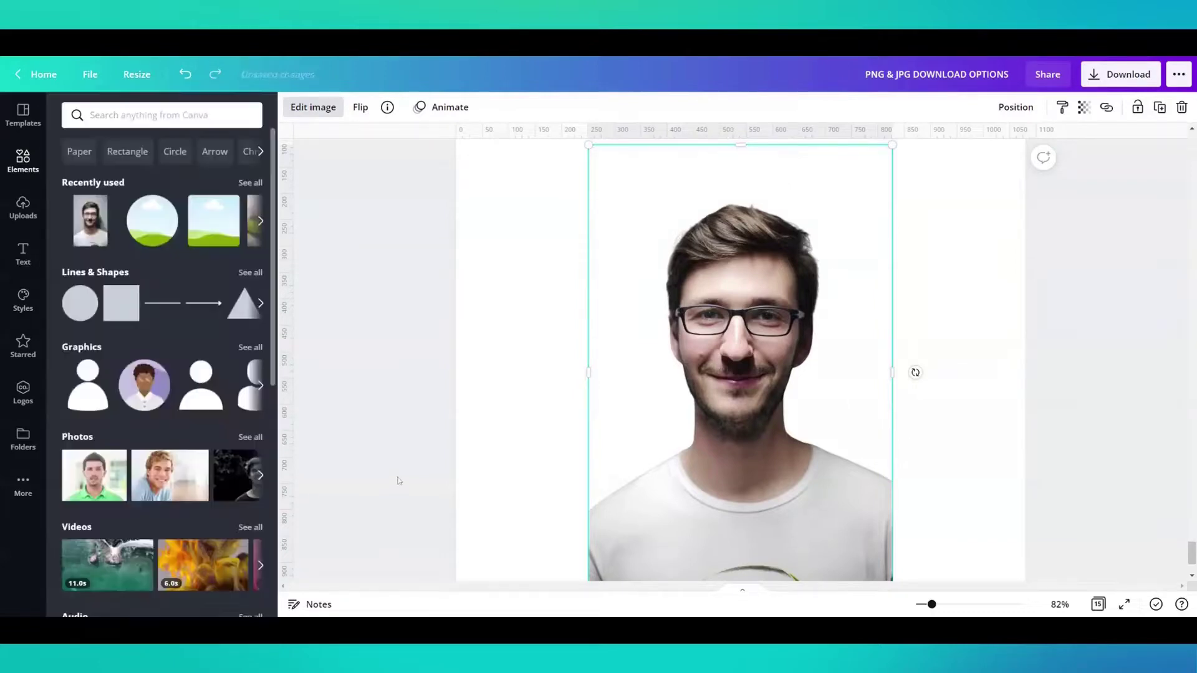
{"action": "left_click_drag", "start_coordinate": [706, 464], "coordinate": [600, 468]}
{"action": "left_click", "coordinate": [832, 448]}
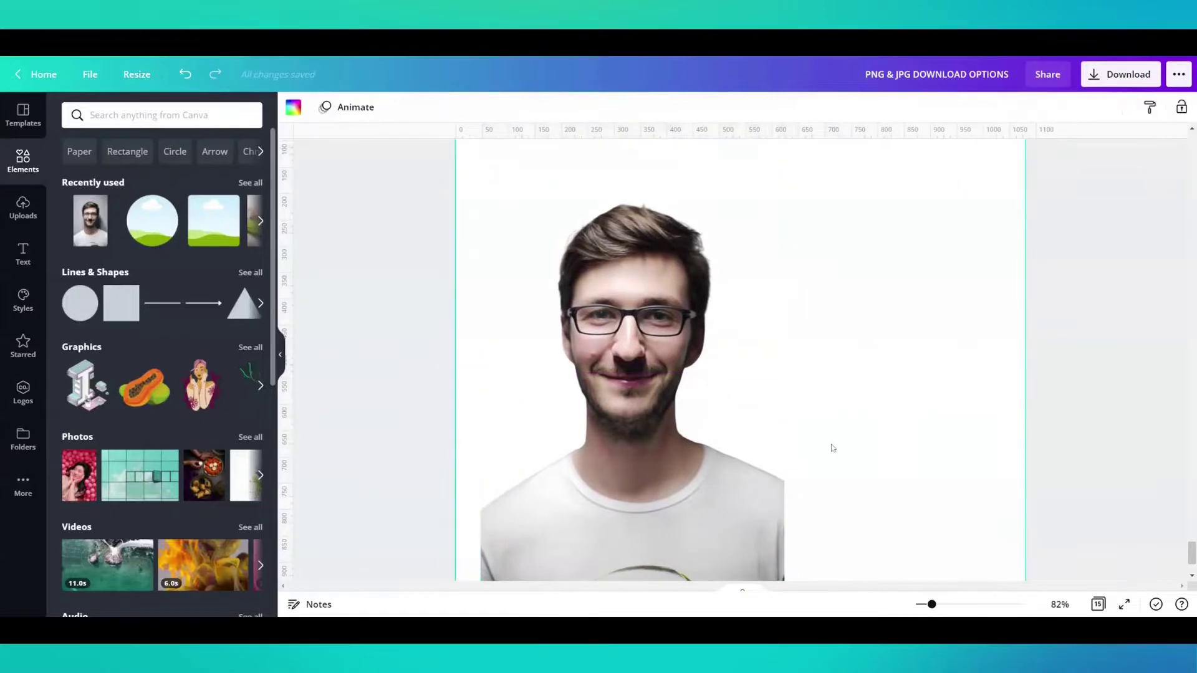